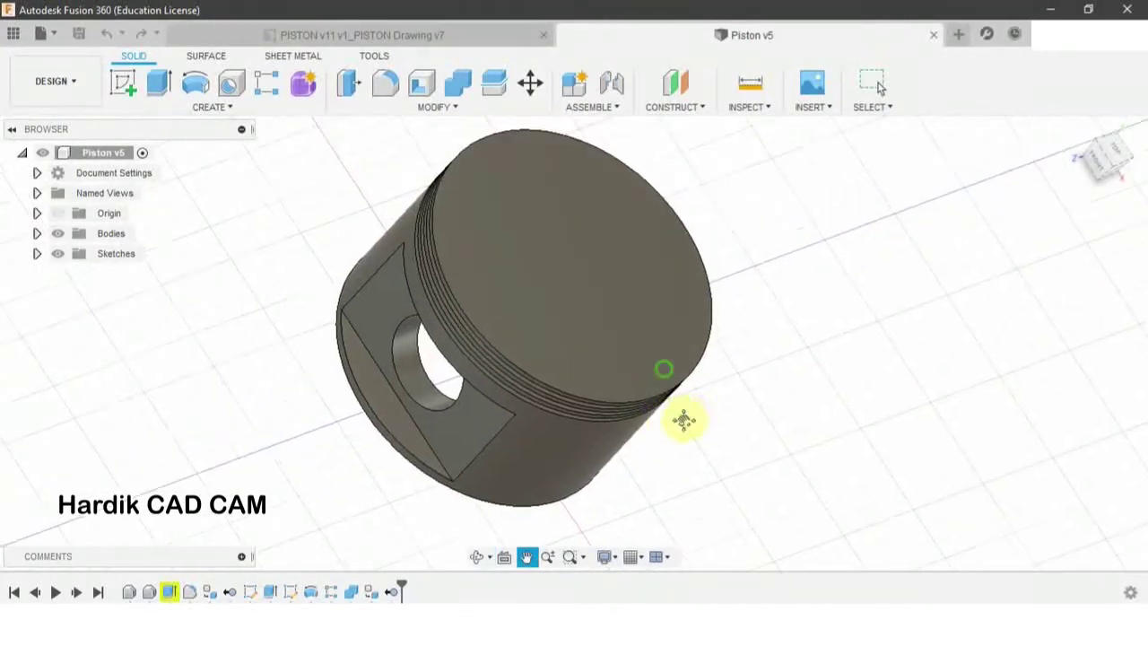
Look over the piston drawing and the finished piston model, and create a new empty design.
left_click(379, 32)
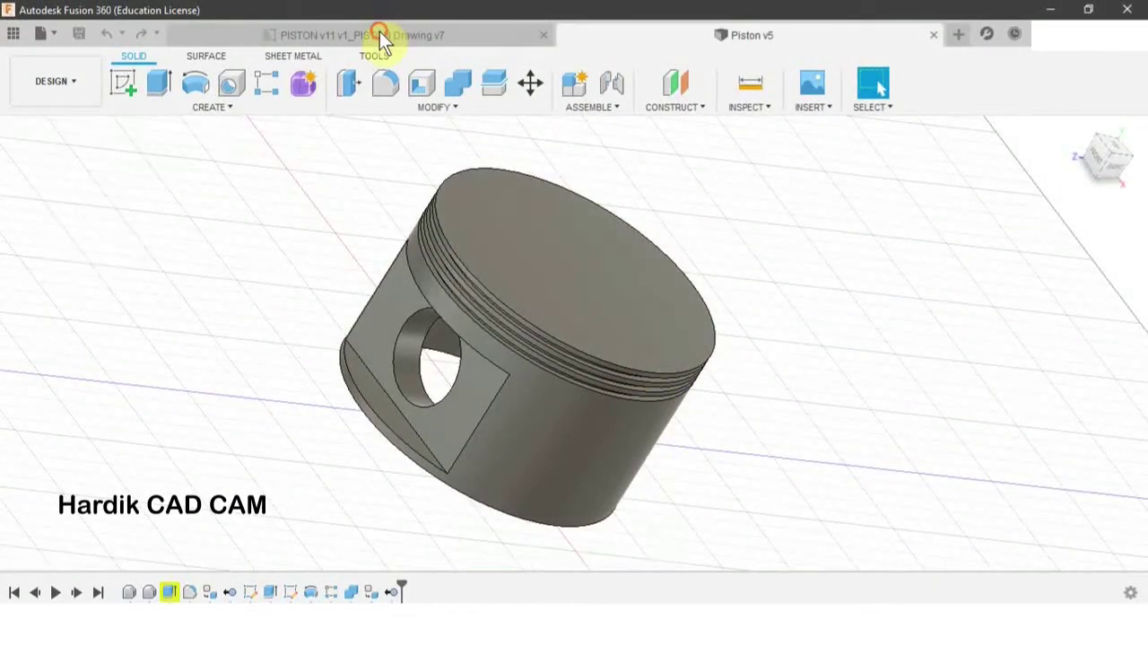
left_click(756, 33)
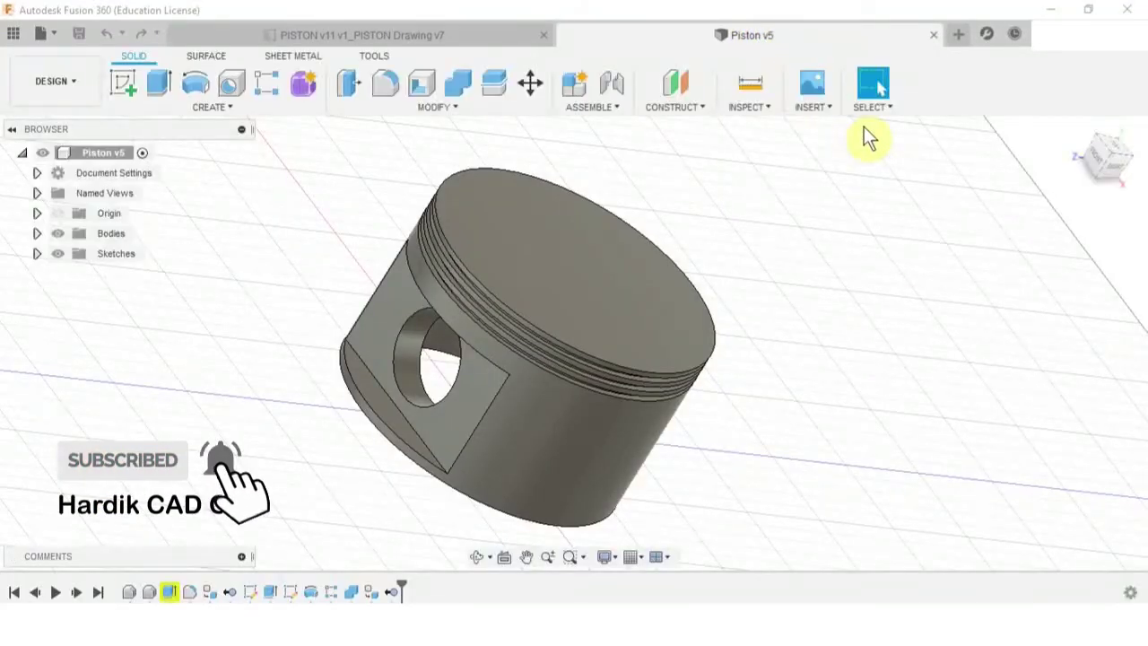
left_click(960, 37)
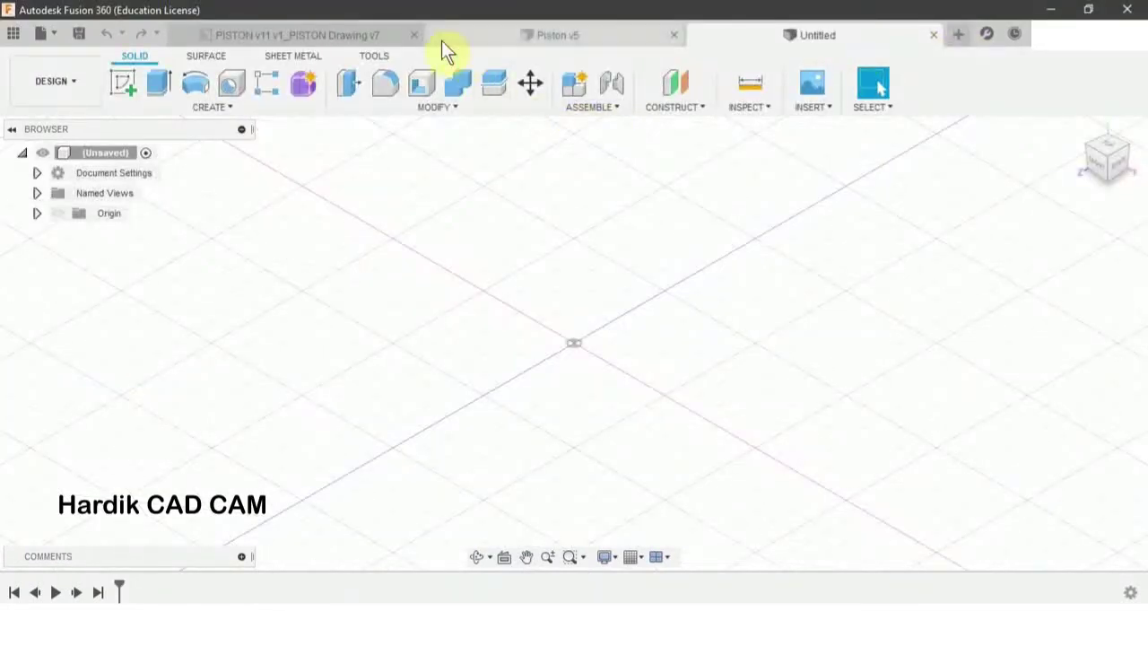
Consult the dimensions in the piston drawing, and start a sketch on the horizontal origin plane of the new design.
left_click(356, 34)
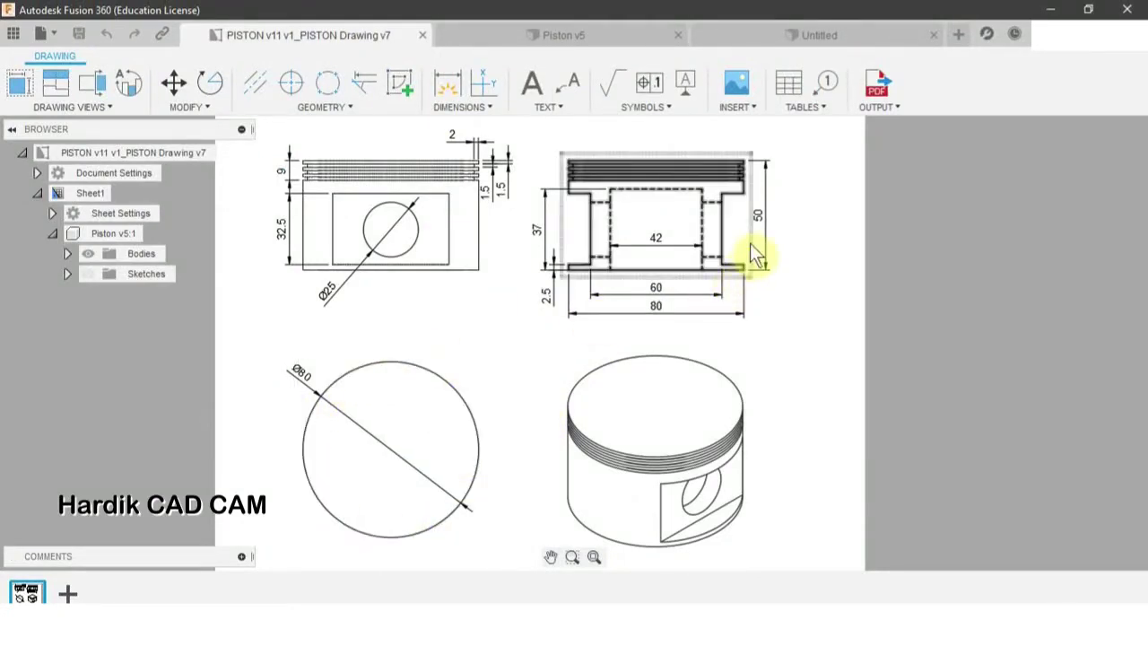
left_click(810, 34)
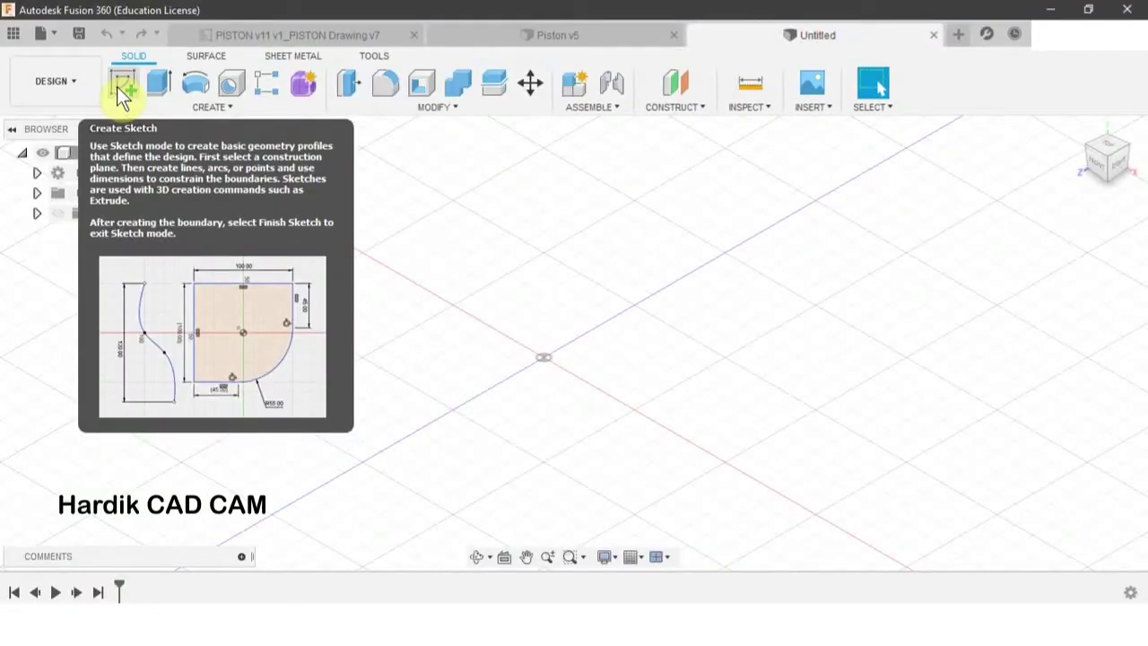
left_click(123, 87)
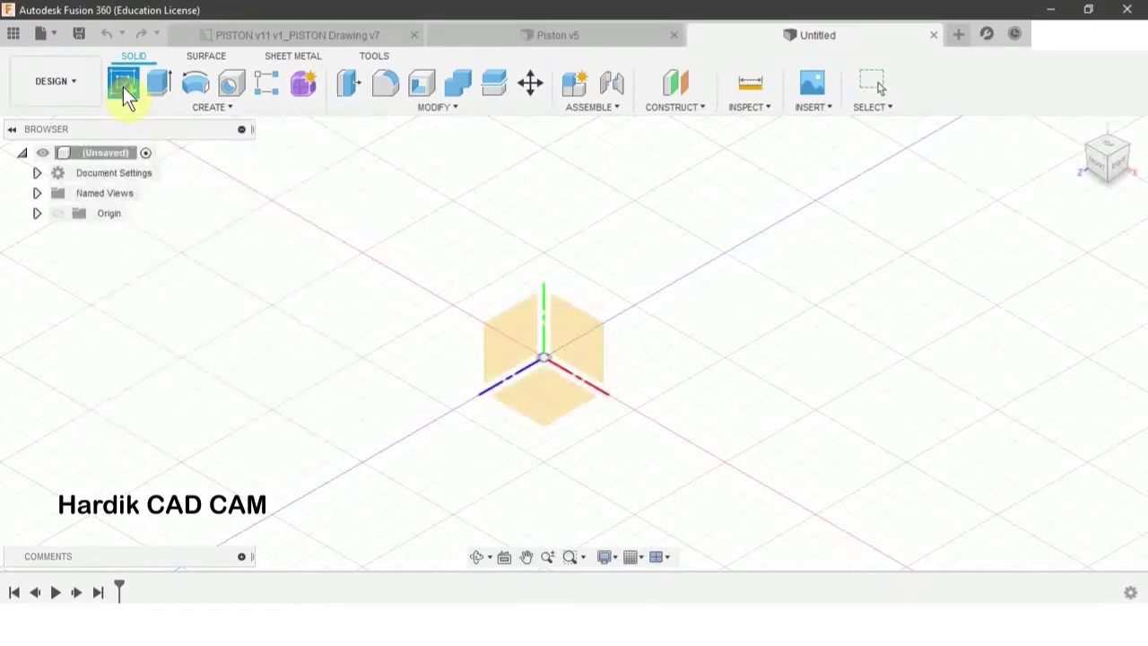
left_click(546, 393)
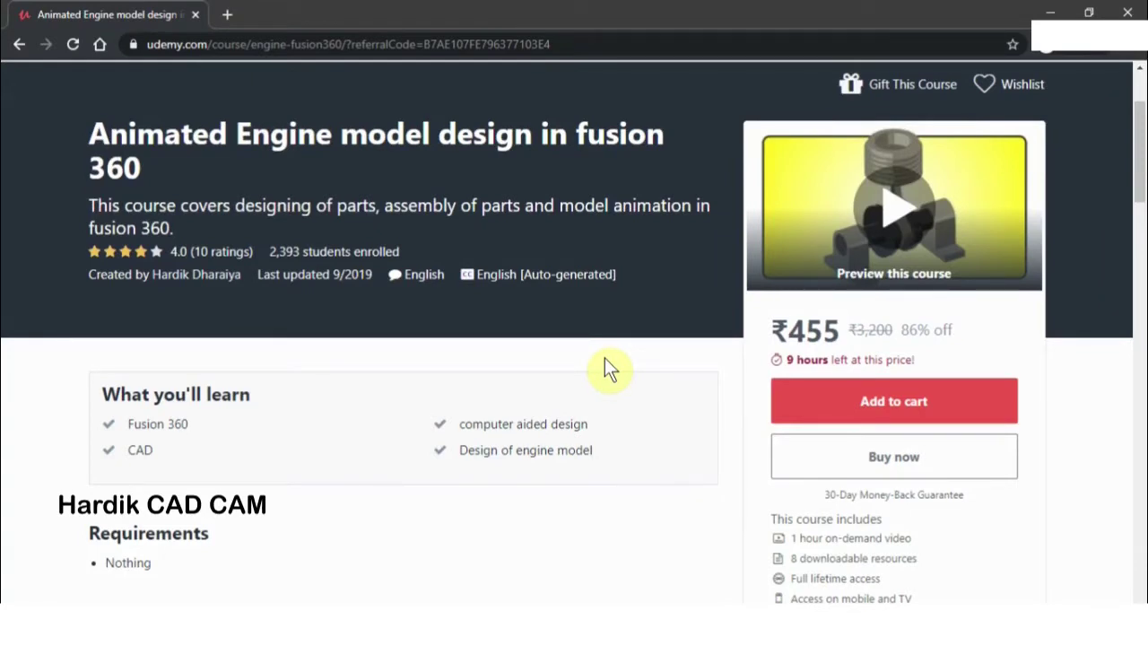
Switch to the browser and read the Udemy course page "Animated Engine model design in fusion 360".
scroll(604, 368, "up", 1)
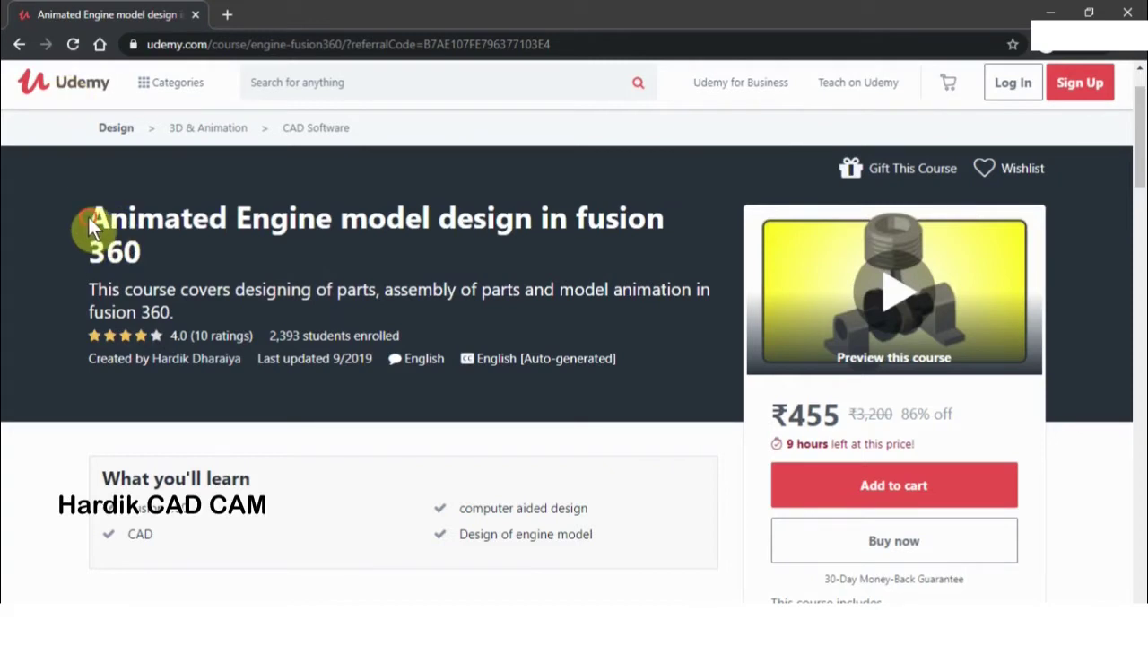
left_click_drag(88, 217, 161, 269)
left_click(166, 252)
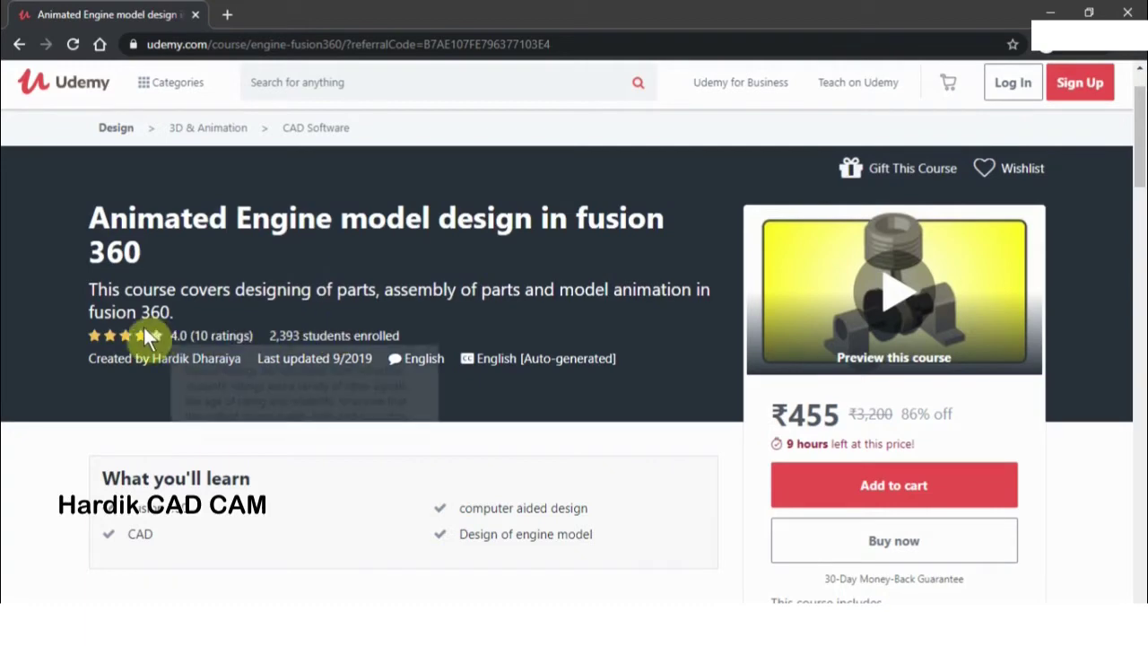
scroll(162, 446, "down", 4)
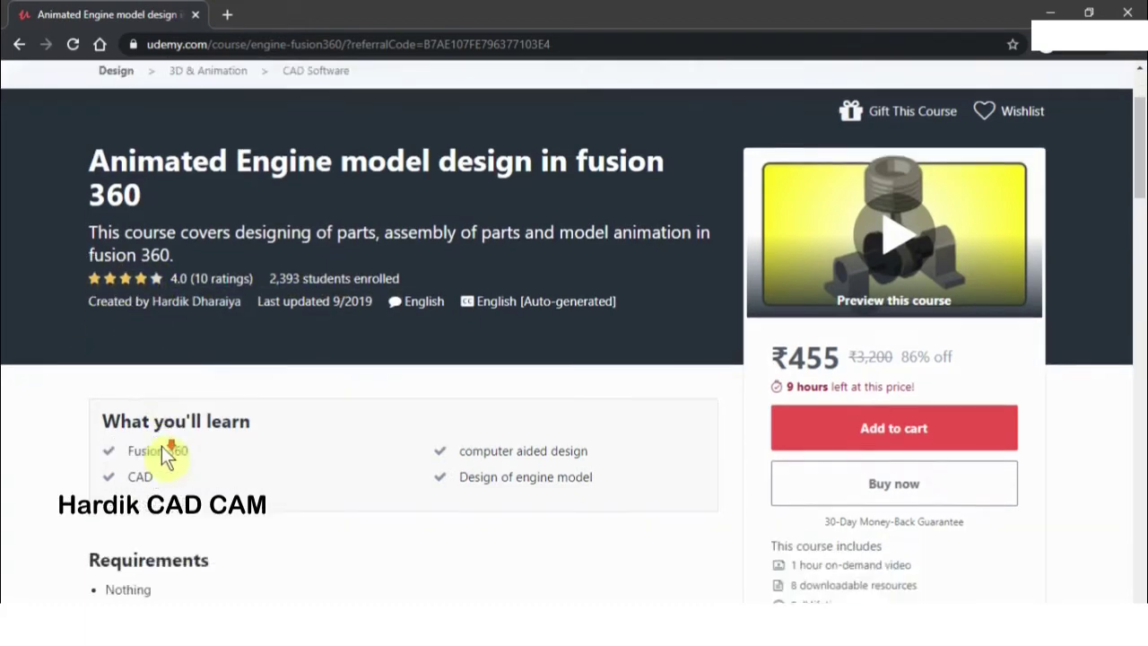
scroll(162, 446, "up", 1)
scroll(162, 446, "up", 3)
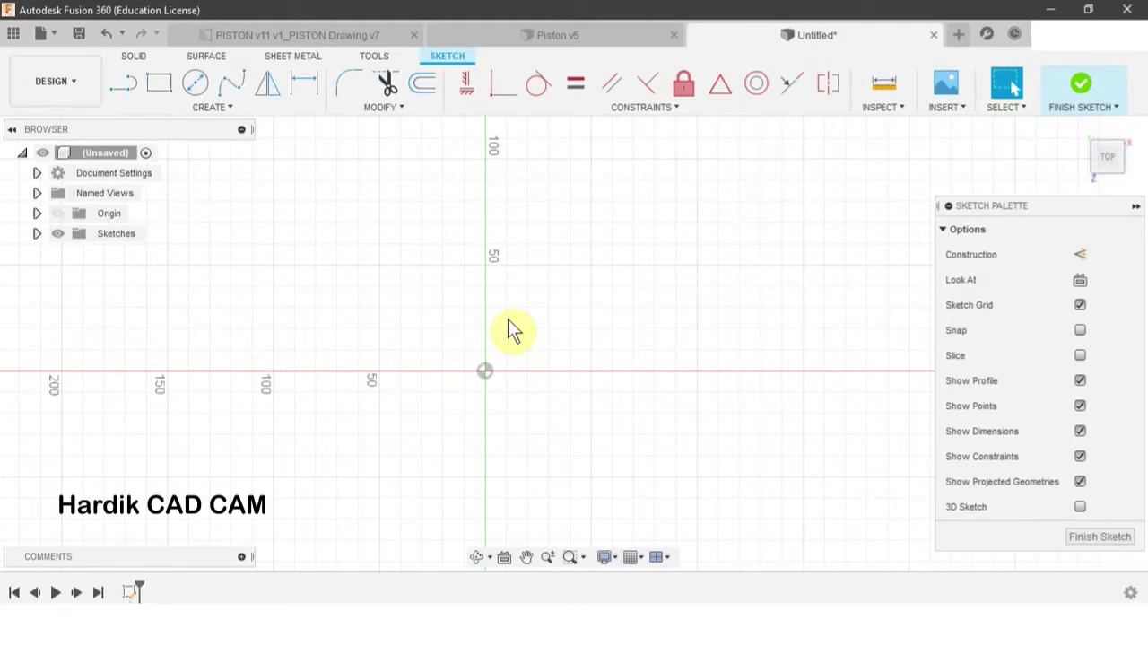
Draw an 80 mm diameter circle centred on the origin and finish the sketch.
key("c")
left_click(485, 371)
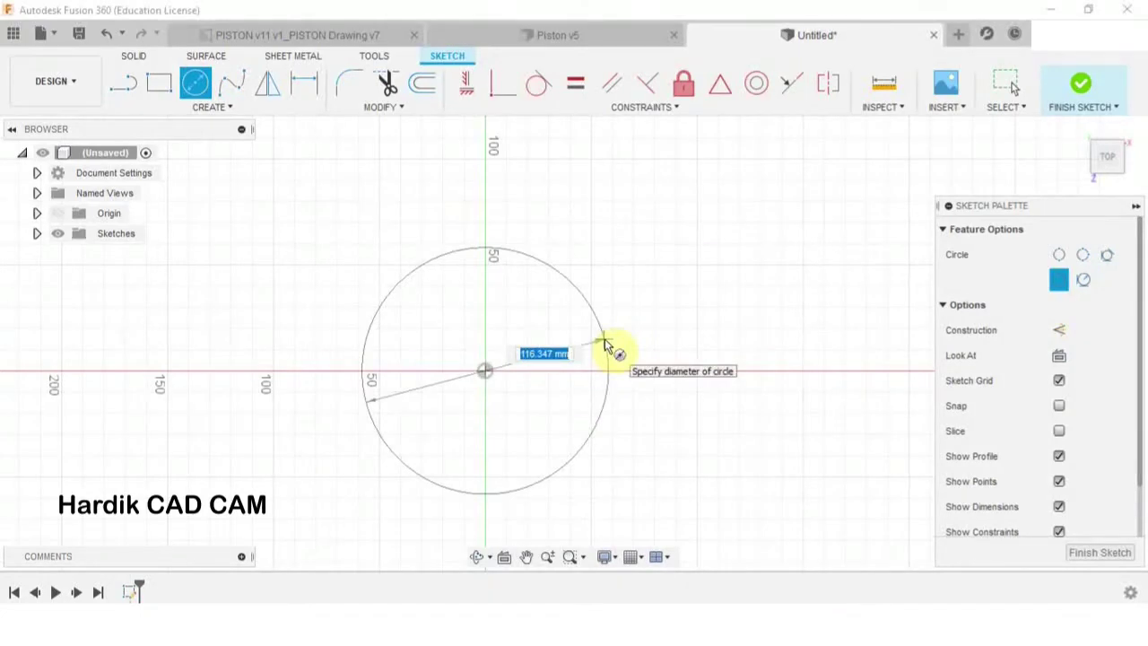
type("80")
key("Return")
key("Escape")
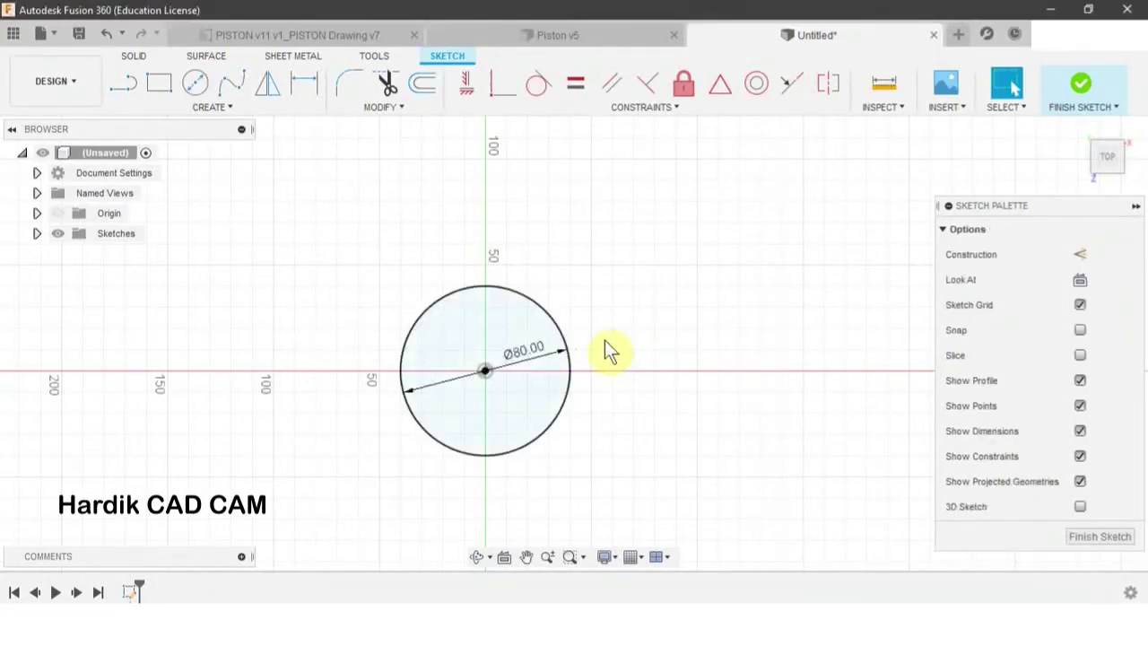
scroll(610, 355, "up", 3)
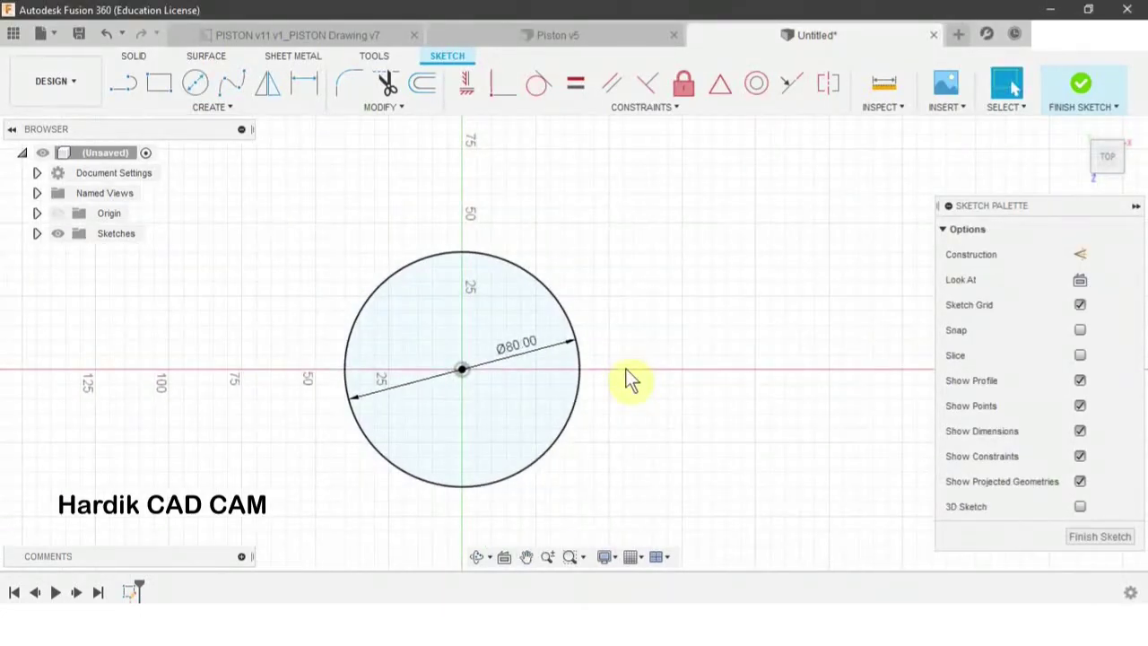
left_click(1081, 90)
Extrude the circular profile 50 mm upward as a new body.
scroll(648, 336, "down", 2)
mouse_move(648, 336)
middle_mouse_down("shift")
mouse_move(628, 292)
mouse_move(601, 300)
mouse_move(564, 259)
mouse_move(602, 260)
middle_mouse_up("shift")
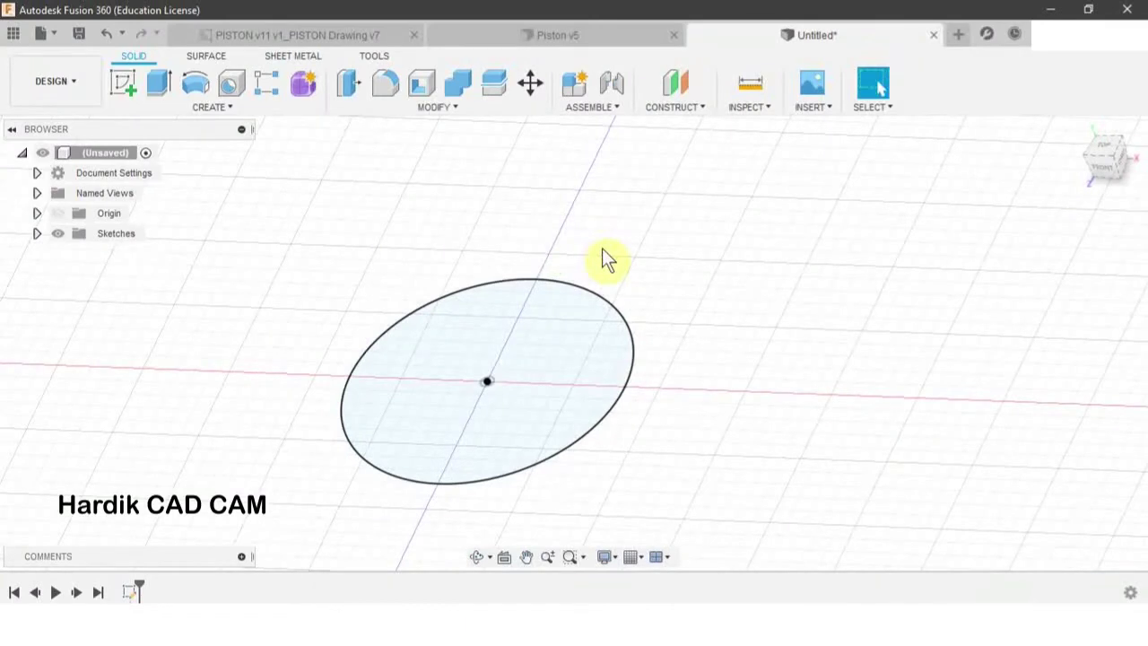
key("e")
left_click(369, 348)
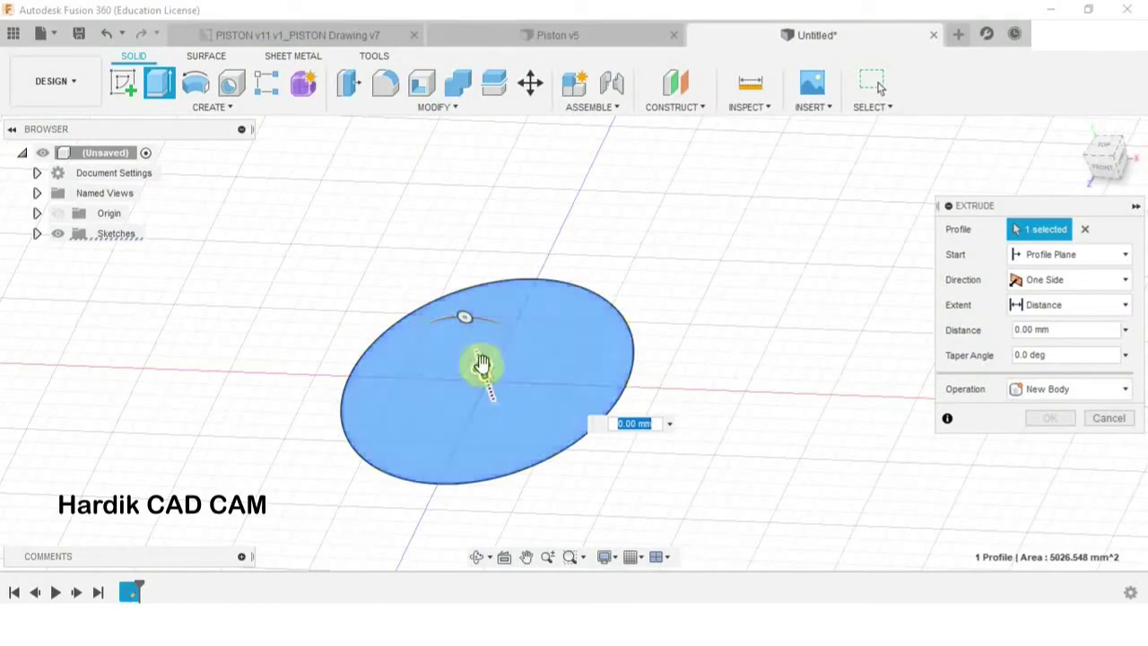
left_click_drag(481, 368, 448, 280)
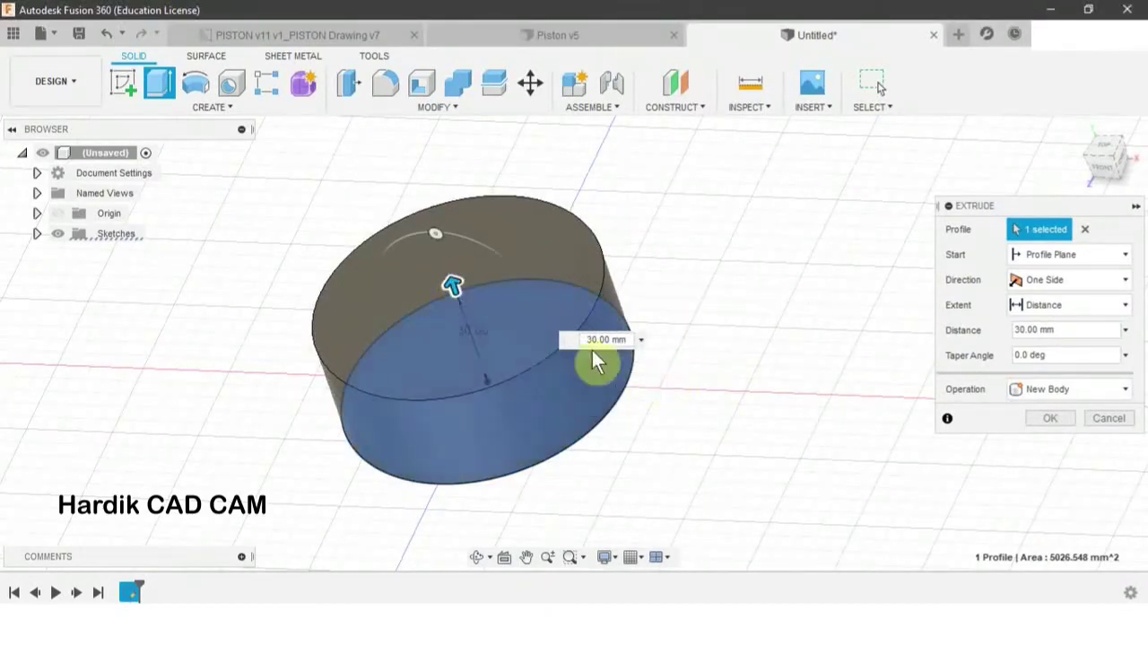
left_click(639, 339)
type("50")
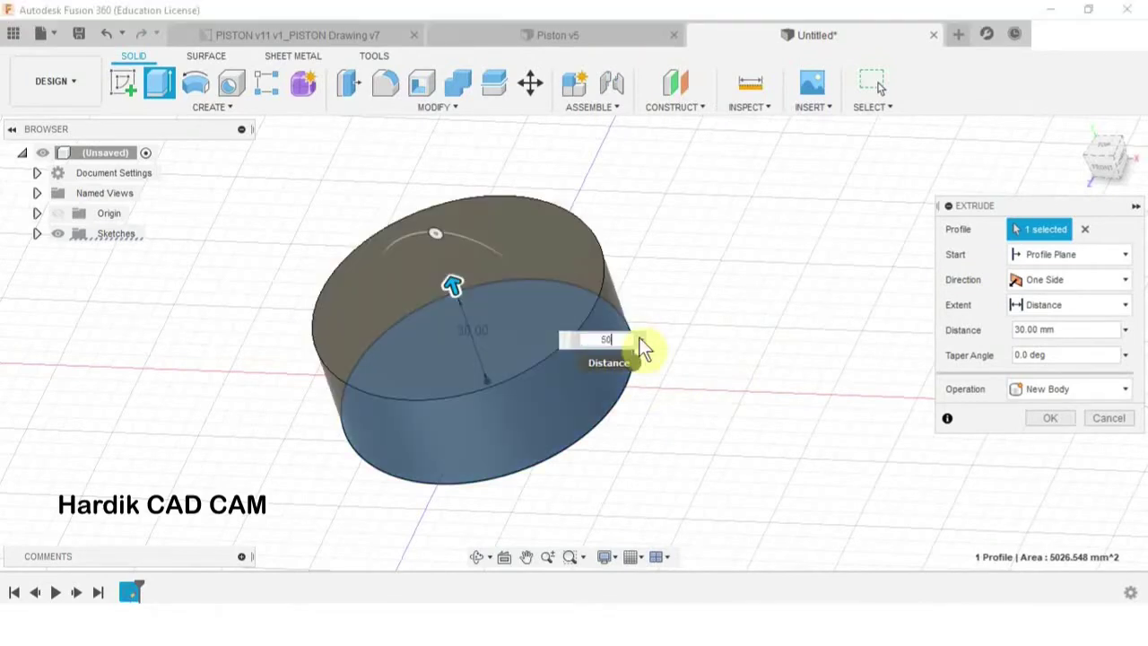
key("Return")
mouse_move(658, 458)
middle_mouse_down("shift")
mouse_move(628, 405)
mouse_move(531, 339)
mouse_move(533, 400)
middle_mouse_up("shift")
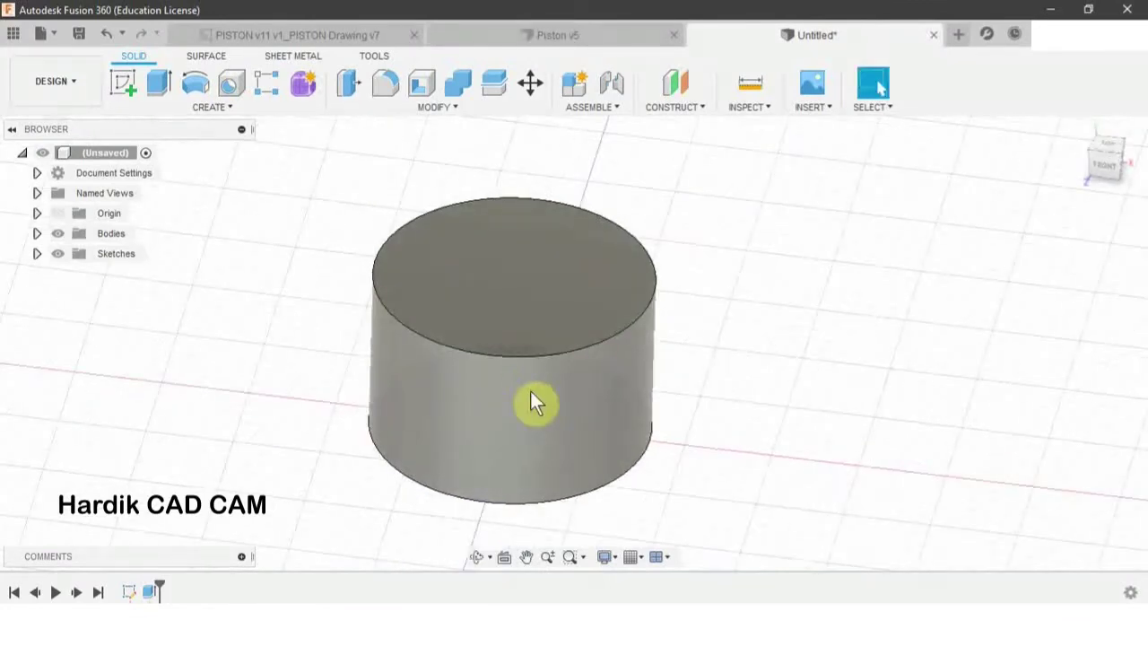
Consult the ring-groove dimensions in the piston drawing, and start a sketch on the front origin plane through the cylinder.
left_click(316, 37)
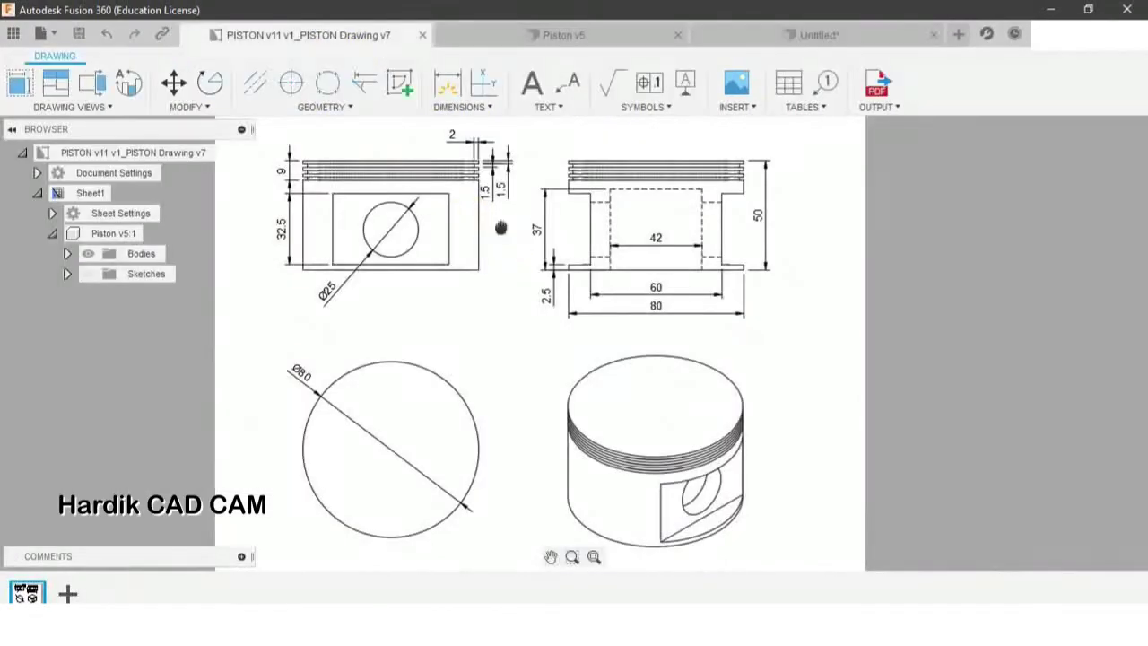
scroll(488, 359, "up", 5)
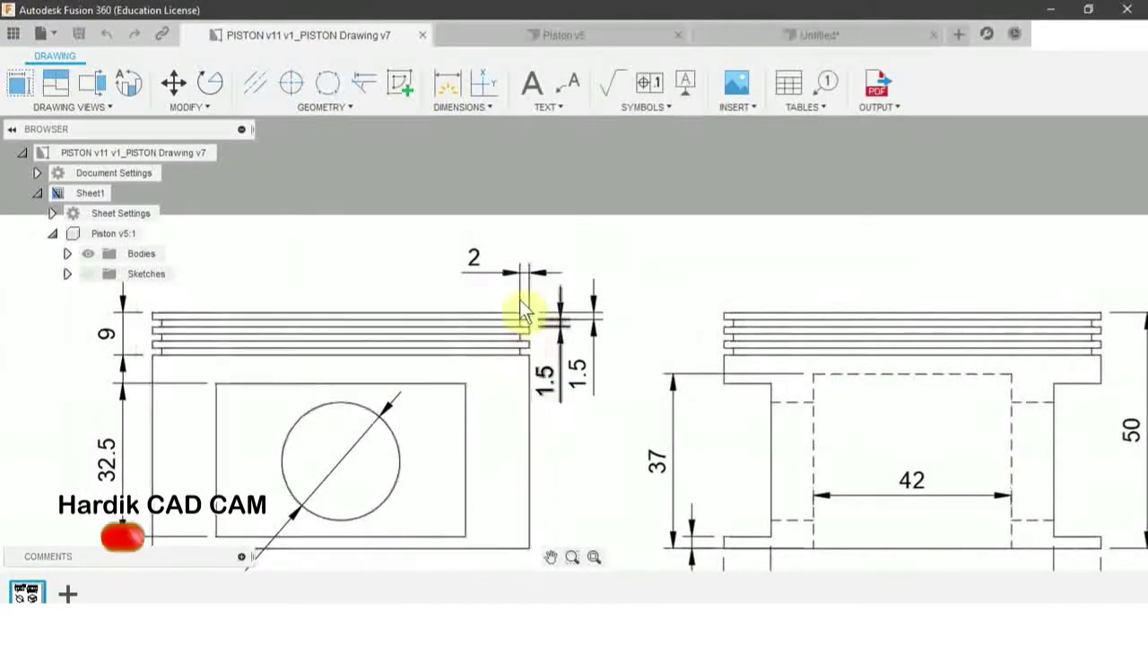
left_click(806, 35)
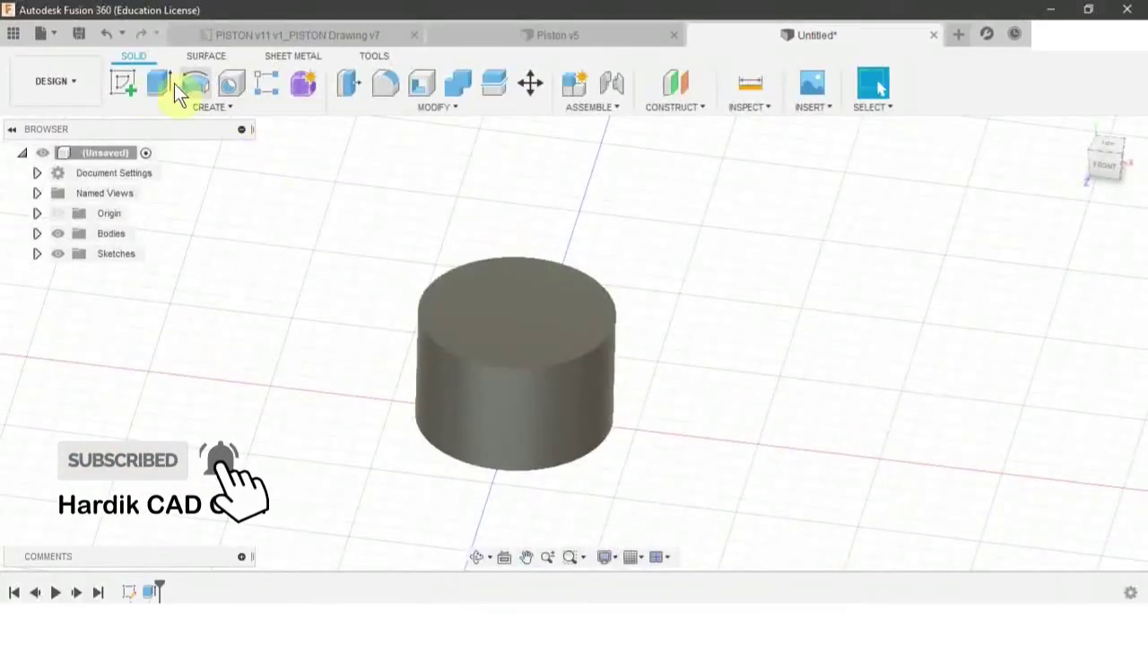
left_click(126, 83)
left_click(577, 385)
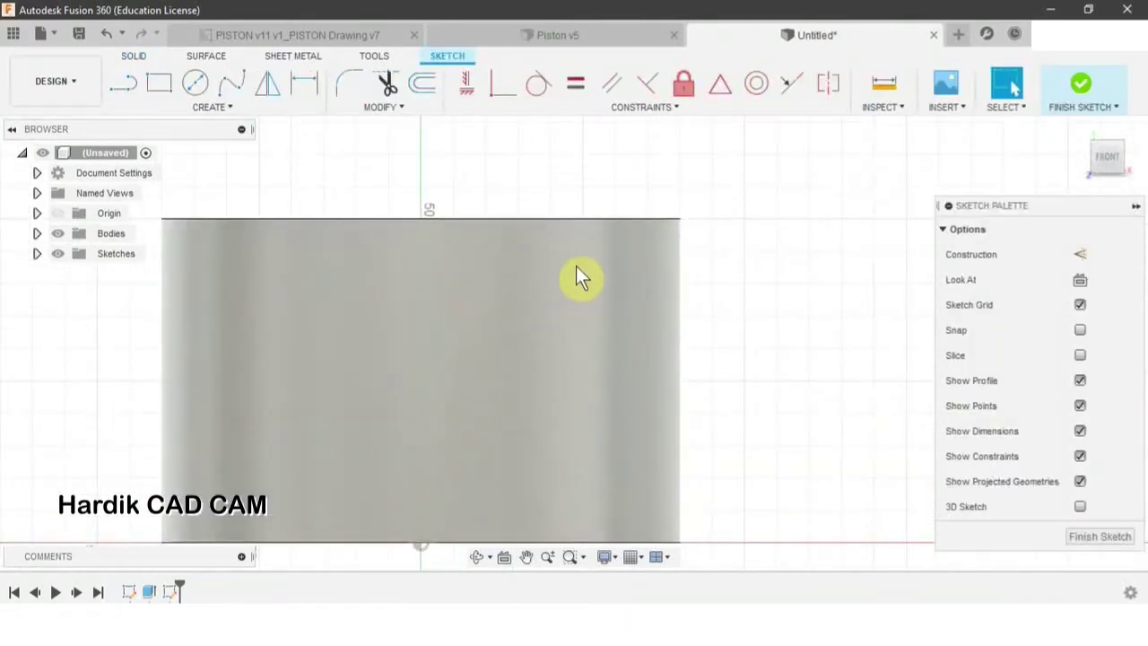
mouse_move(577, 275)
middle_mouse_down()
mouse_move(587, 289)
mouse_move(567, 262)
middle_mouse_up()
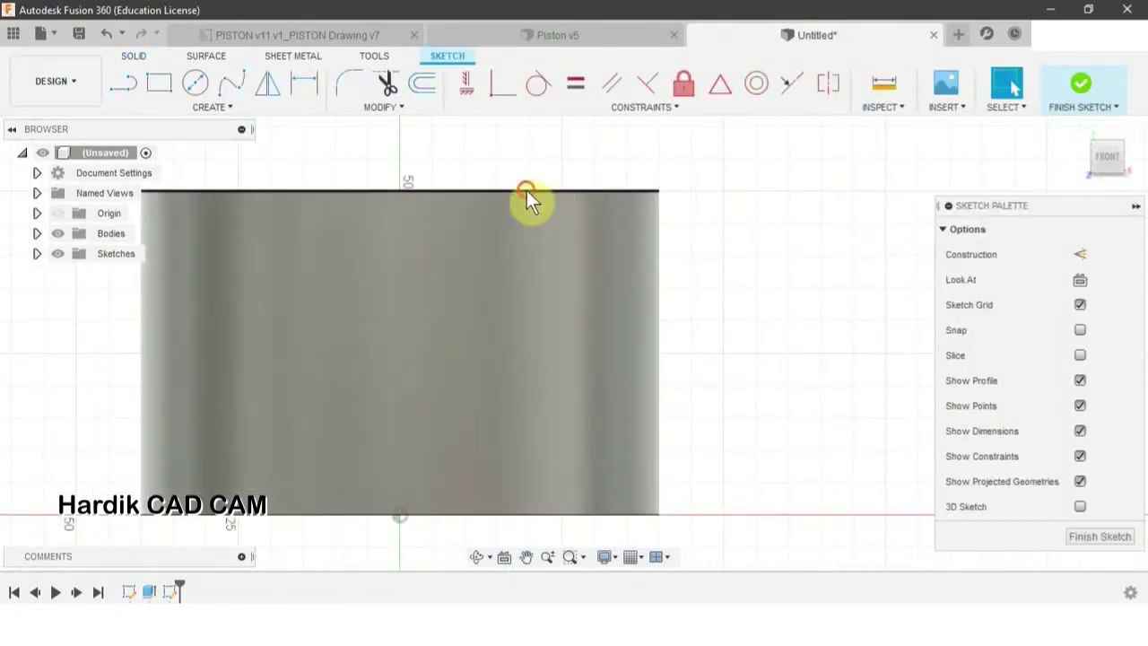
Project the cylinder's top circular edge into the front-plane sketch with the projection link kept on.
left_click(514, 191)
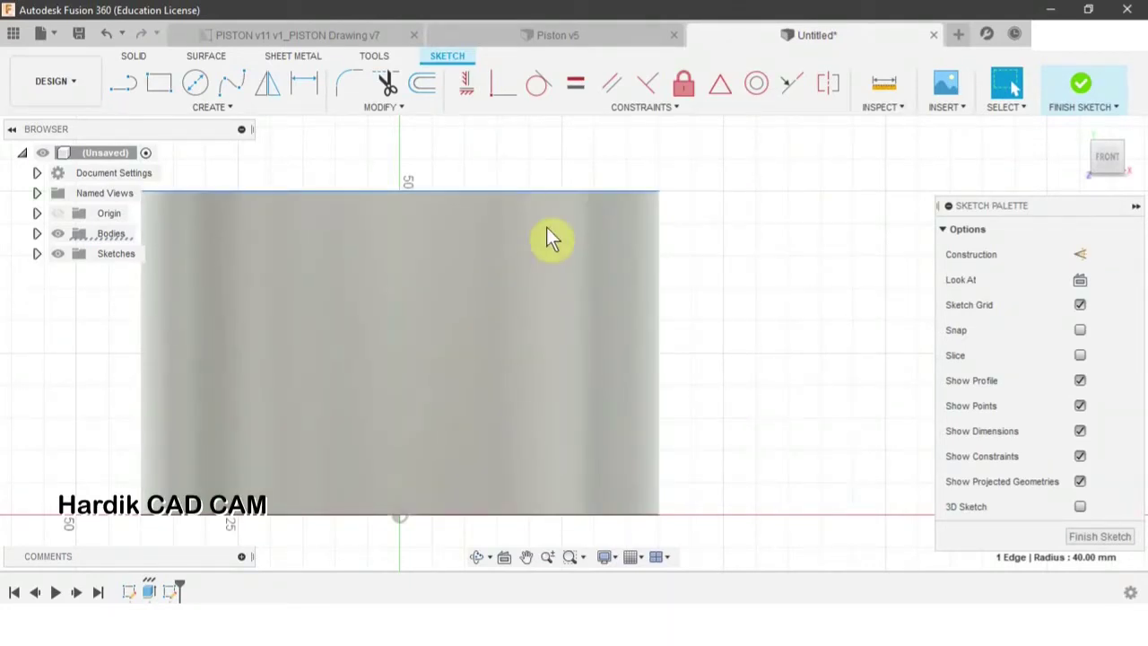
scroll(579, 228, "up", 3)
scroll(526, 287, "down", 2)
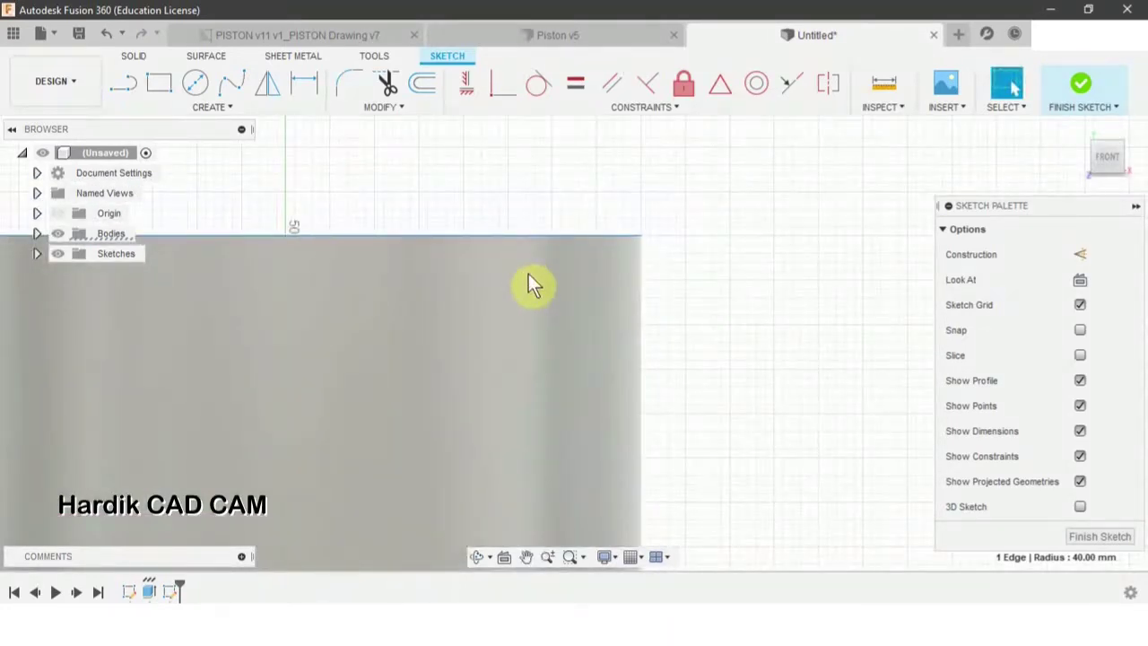
key("p")
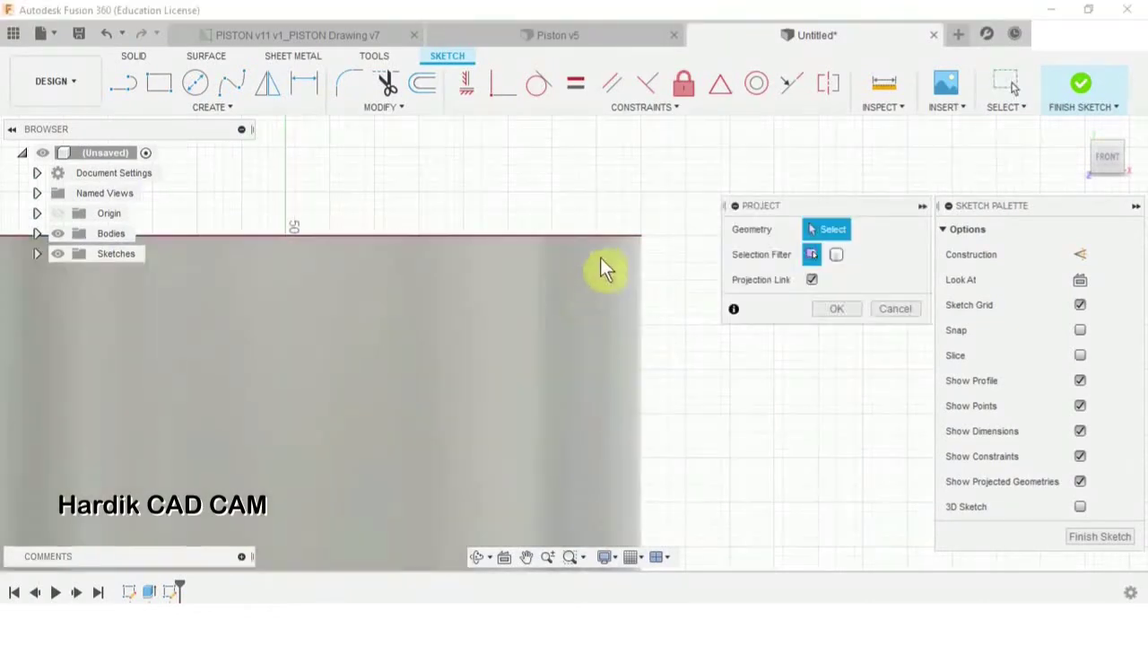
left_click(567, 239)
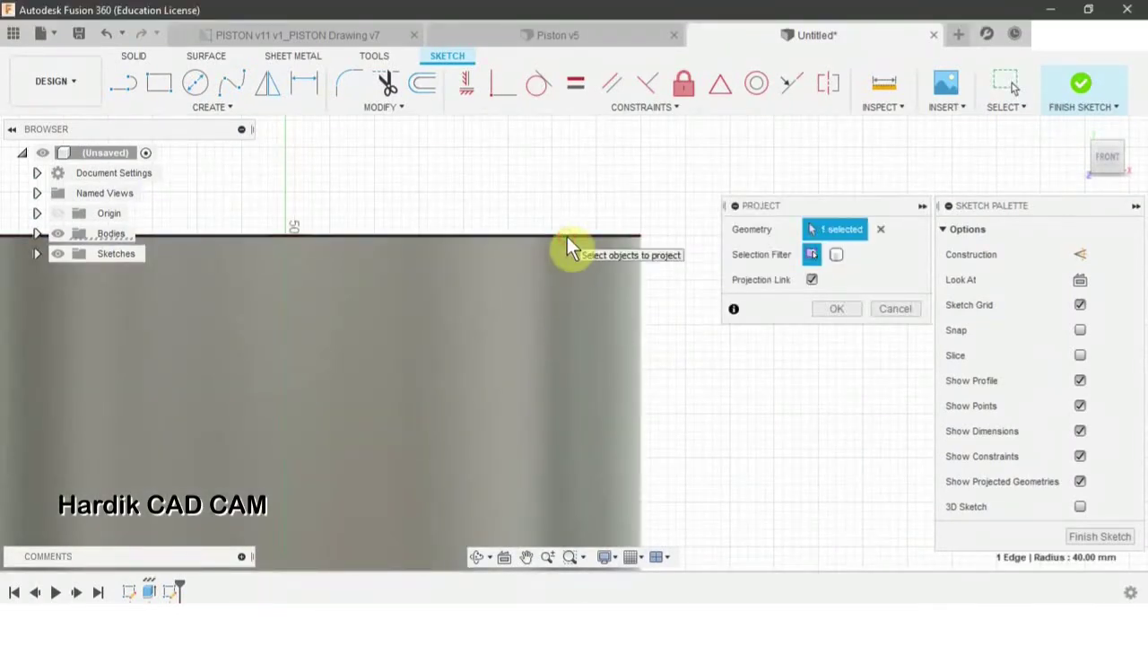
left_click(846, 310)
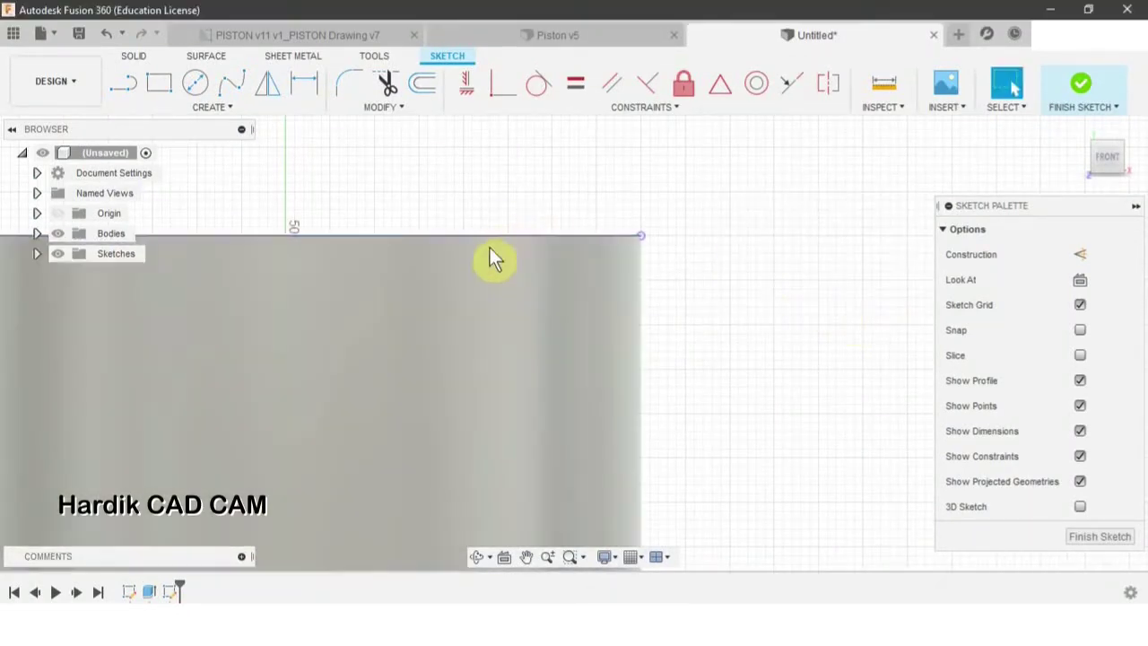
left_click(487, 235)
Check the groove dimensions in the piston drawing, and draw a 1.5 mm vertical line down from the projected edge's outer endpoint.
left_click(303, 27)
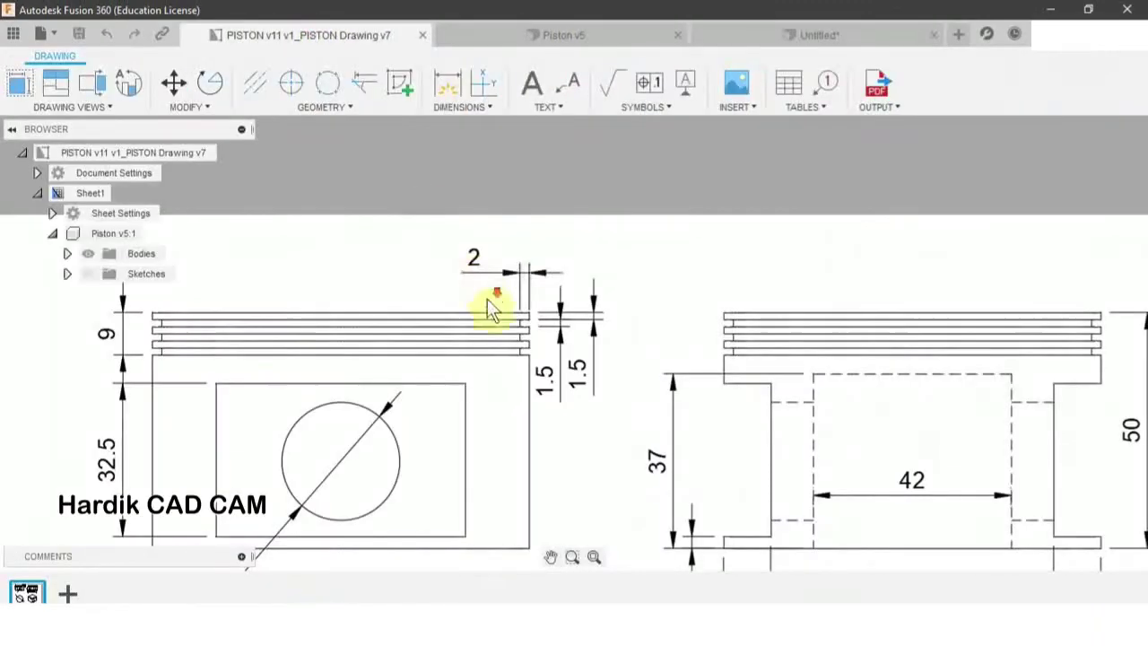
scroll(538, 332, "up", 5)
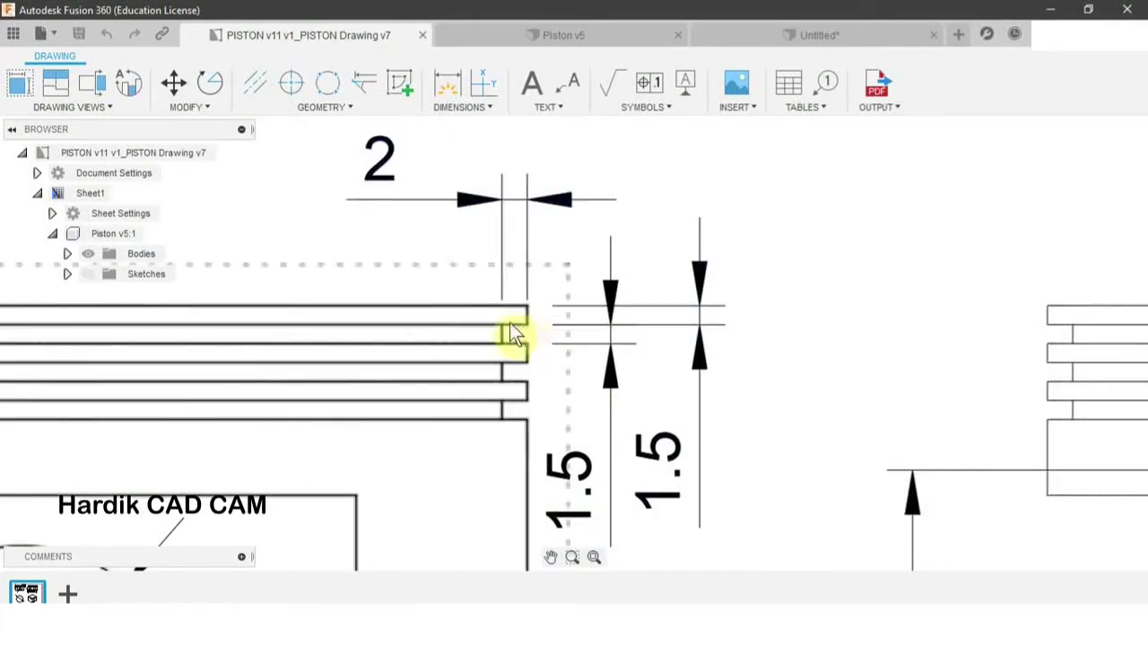
left_click(794, 35)
middle_click_drag(662, 244, 592, 285)
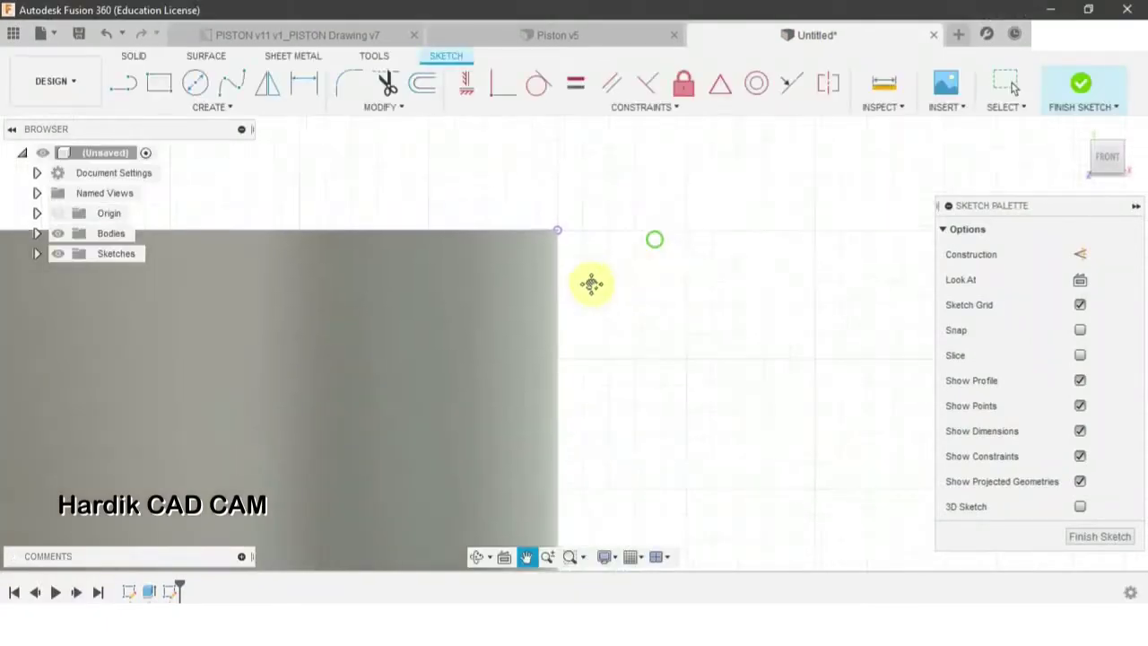
key("l")
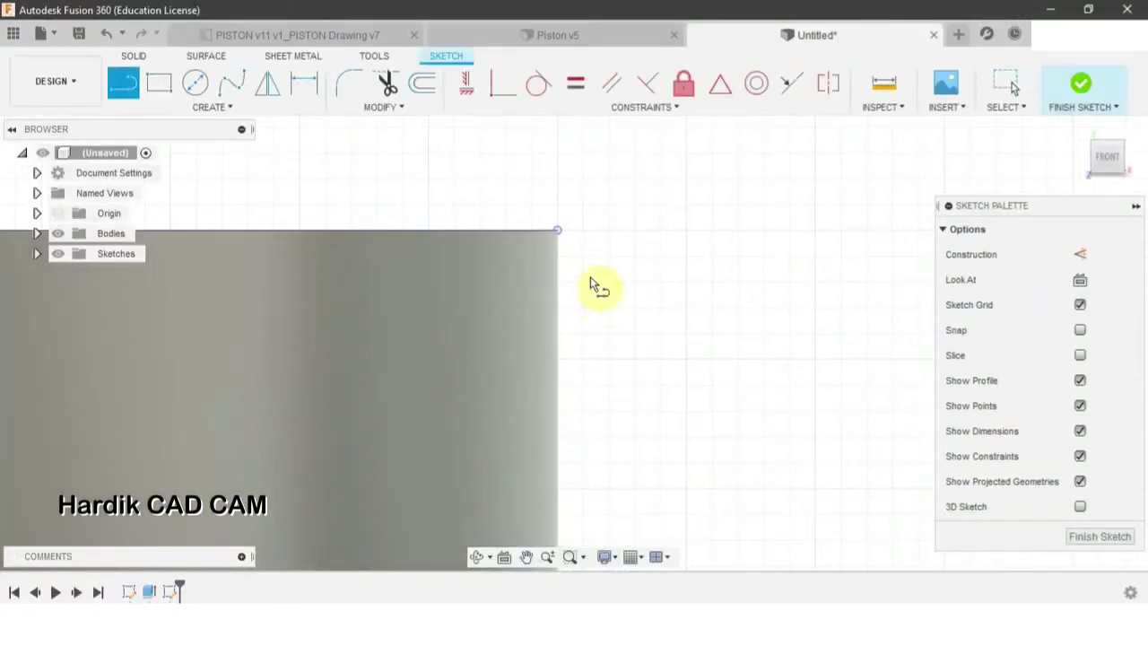
left_click(557, 232)
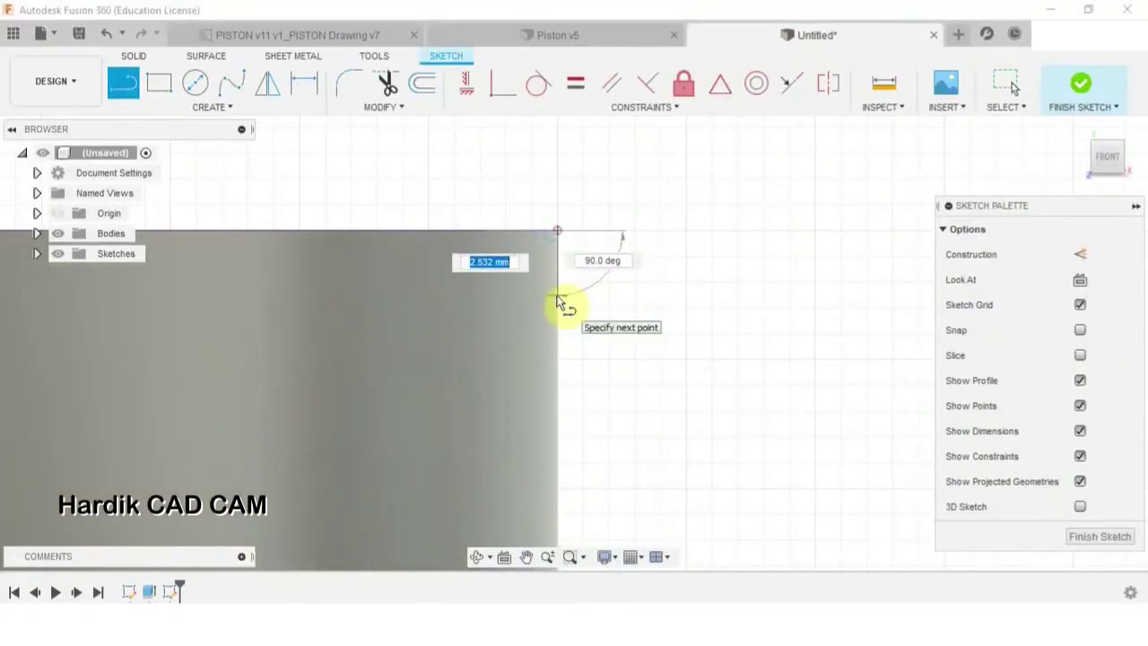
type("1.5")
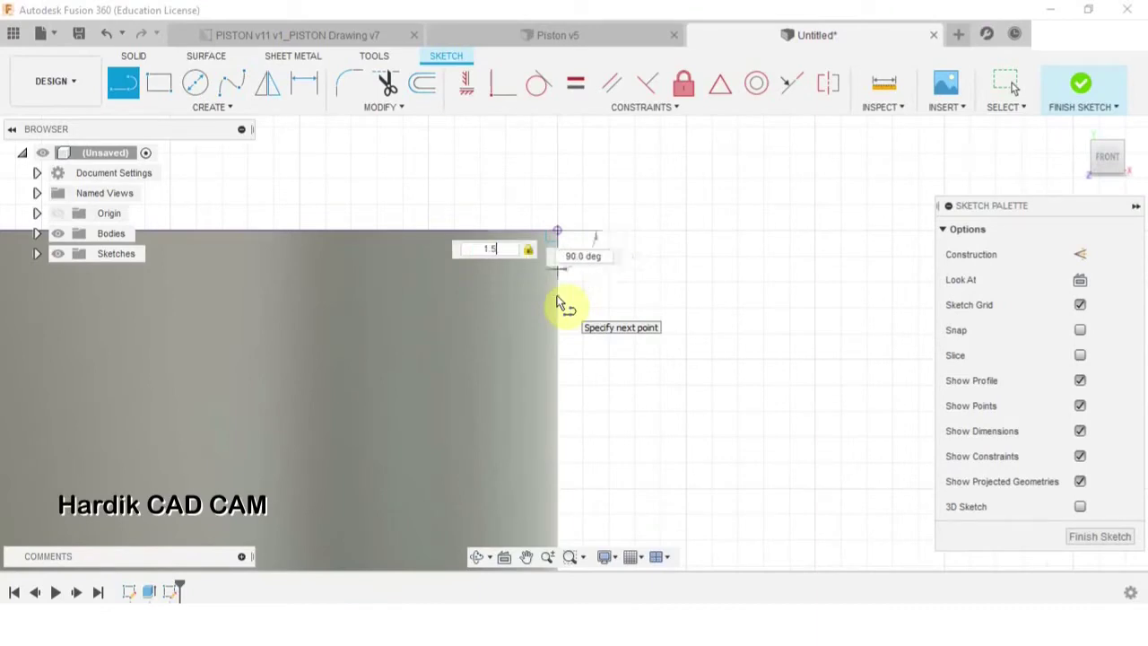
key("Return")
key("Escape")
Draw a 2 mm horizontal line inward from the lower end of the 1.5 mm vertical line.
scroll(542, 291, "up", 4)
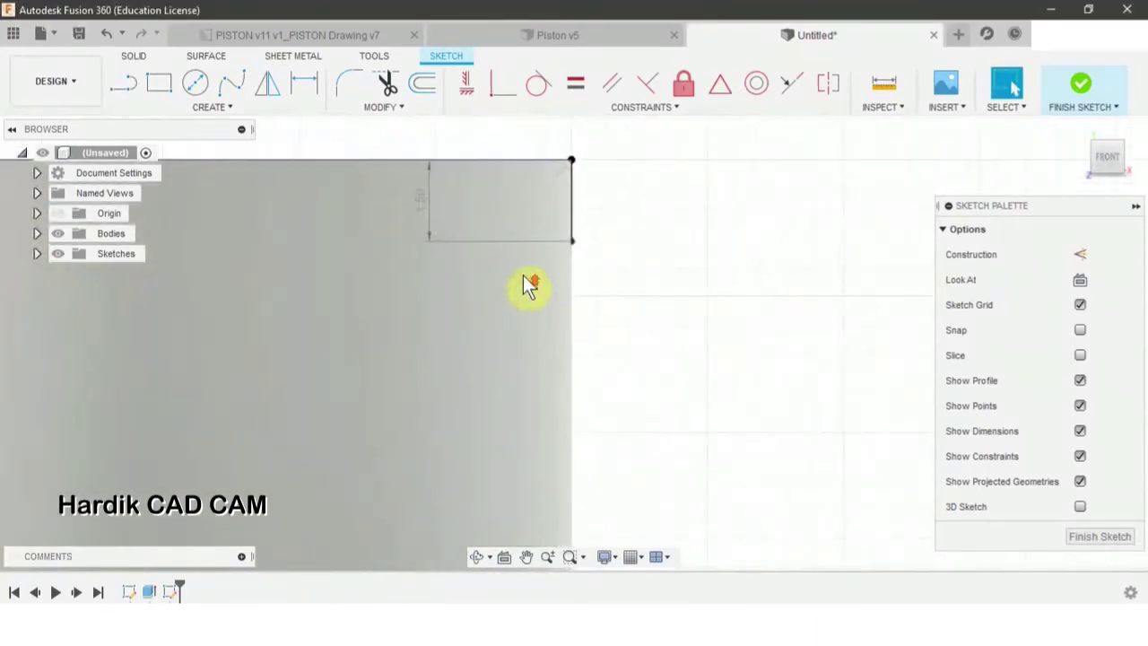
key("l")
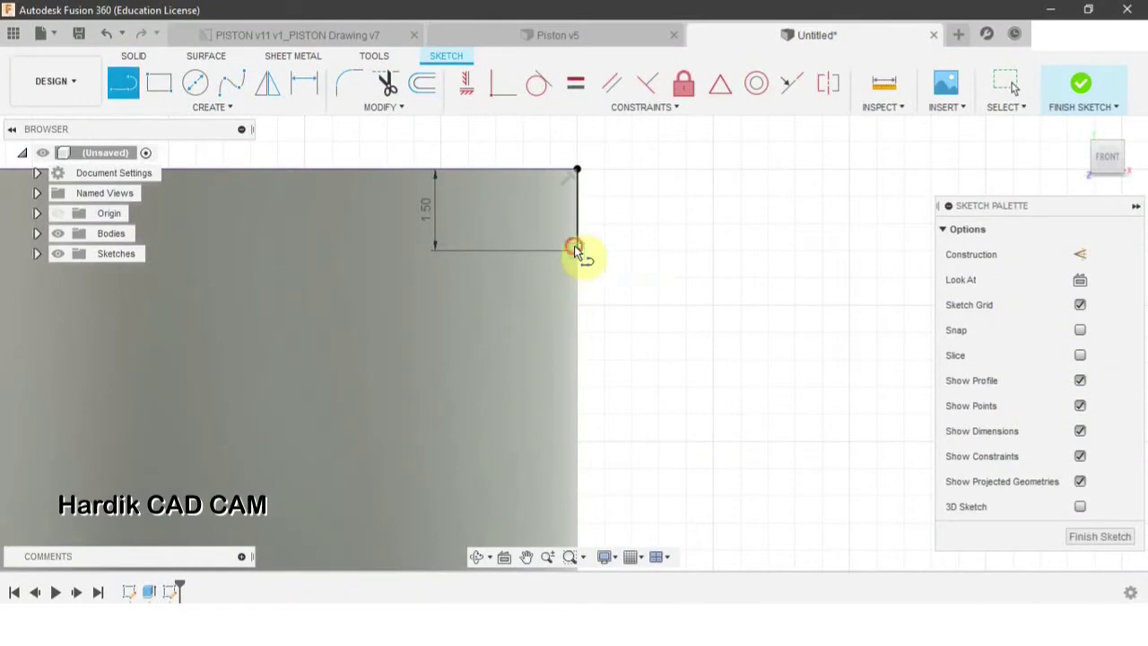
left_click_drag(577, 250, 493, 245)
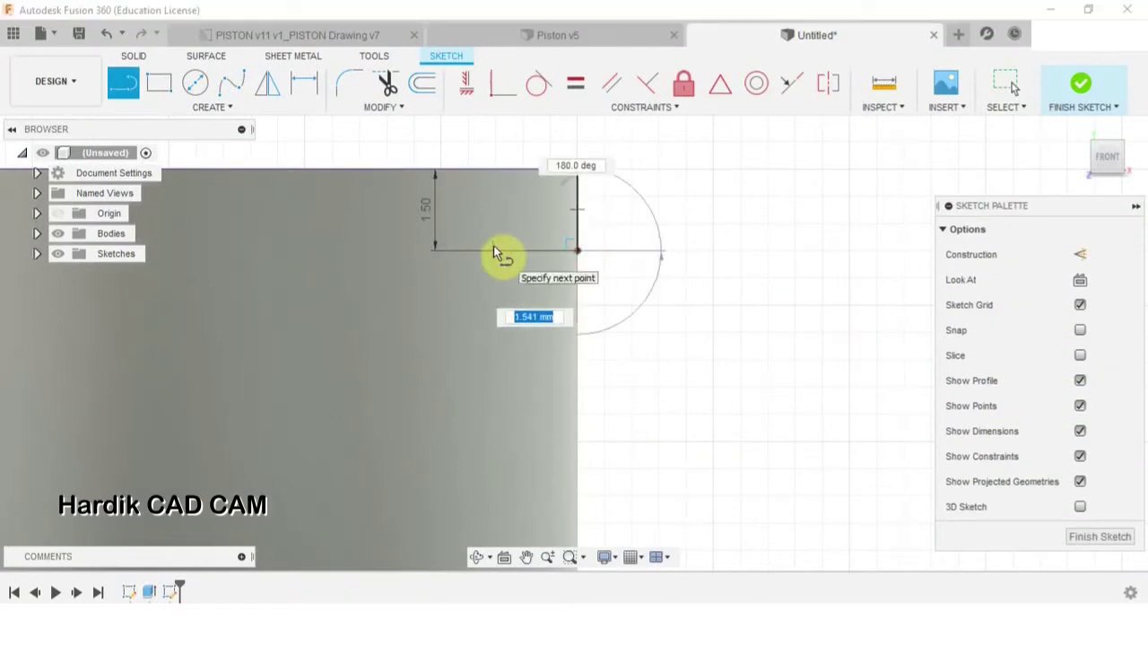
type("2")
key("Return")
key("Escape")
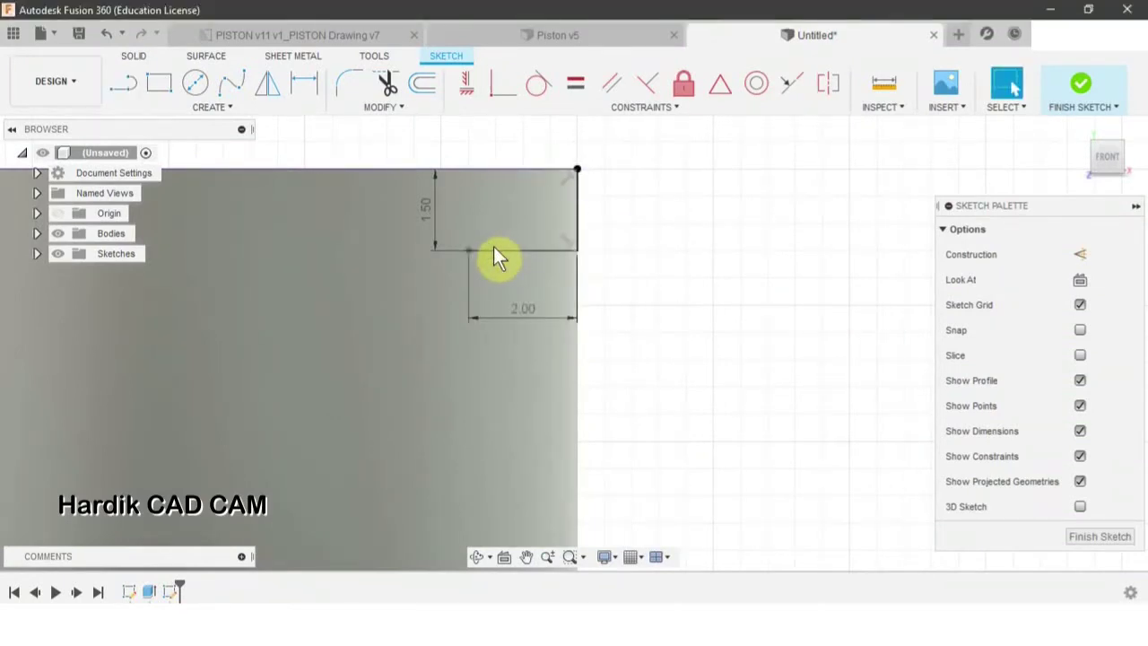
Draw a 1.5 mm vertical line down from the inner end of the 2 mm horizontal line to form the groove's bottom.
scroll(493, 247, "up", 1)
key("l")
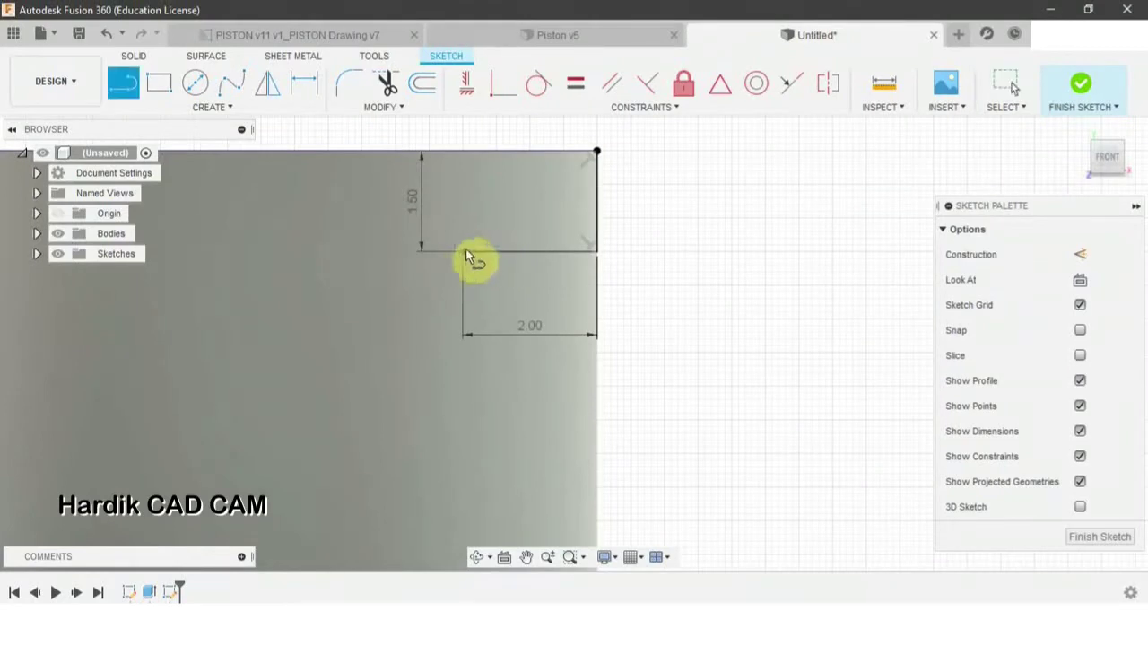
left_click(464, 252)
type("1.5")
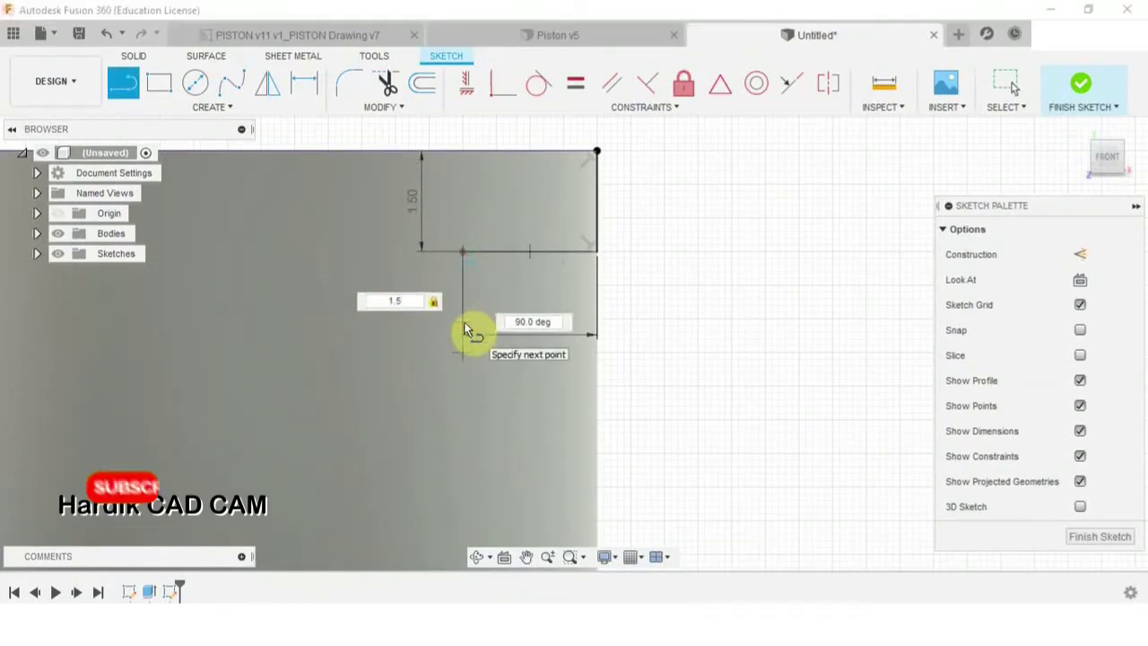
key("Return")
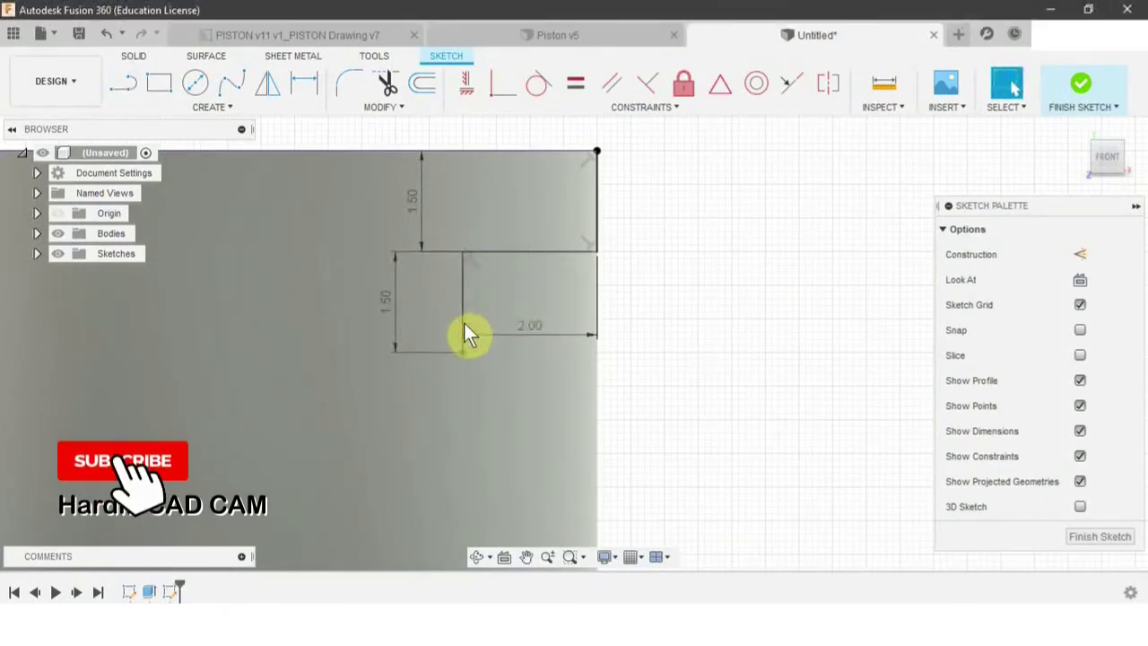
Draw a 2 mm horizontal line outward from the groove's lower inner corner to the cylinder's outer edge.
left_click(463, 352)
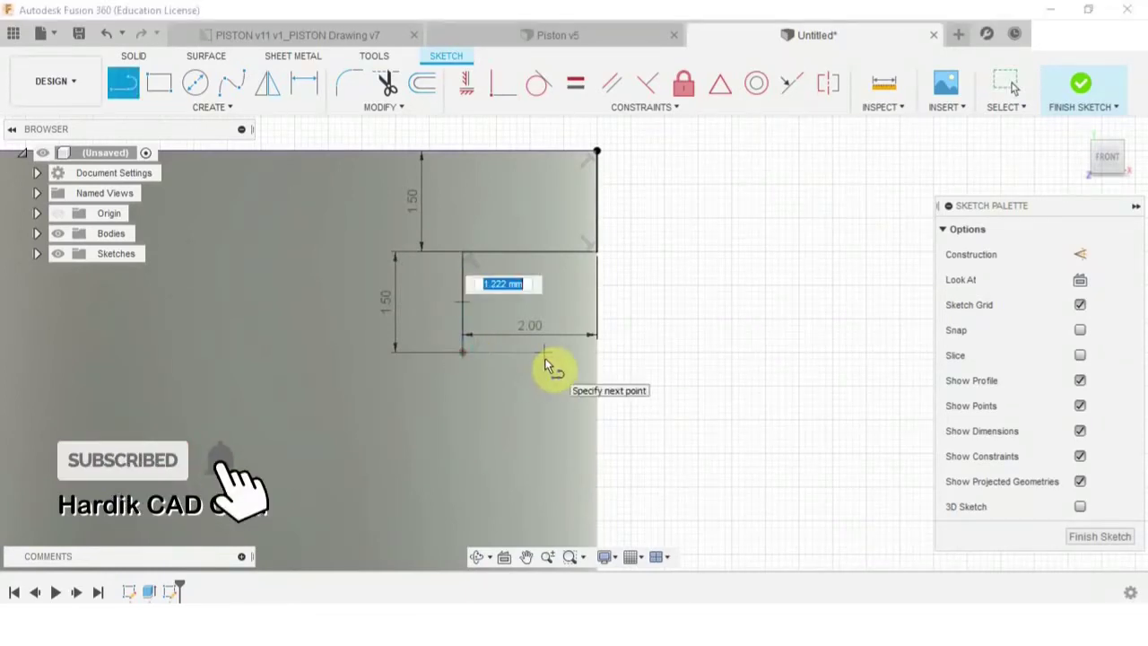
type("2")
key("Return")
key("Escape")
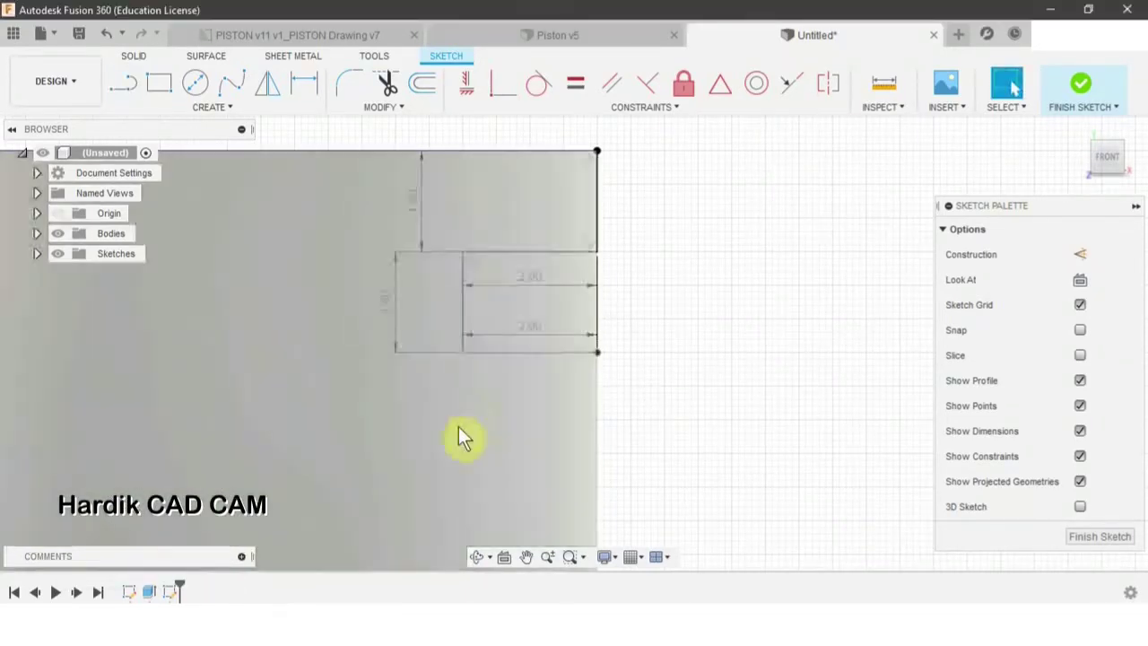
Recheck the groove layout in the piston drawing, and select the four groove profile lines as objects of a rectangular sketch pattern.
scroll(513, 363, "up", 1)
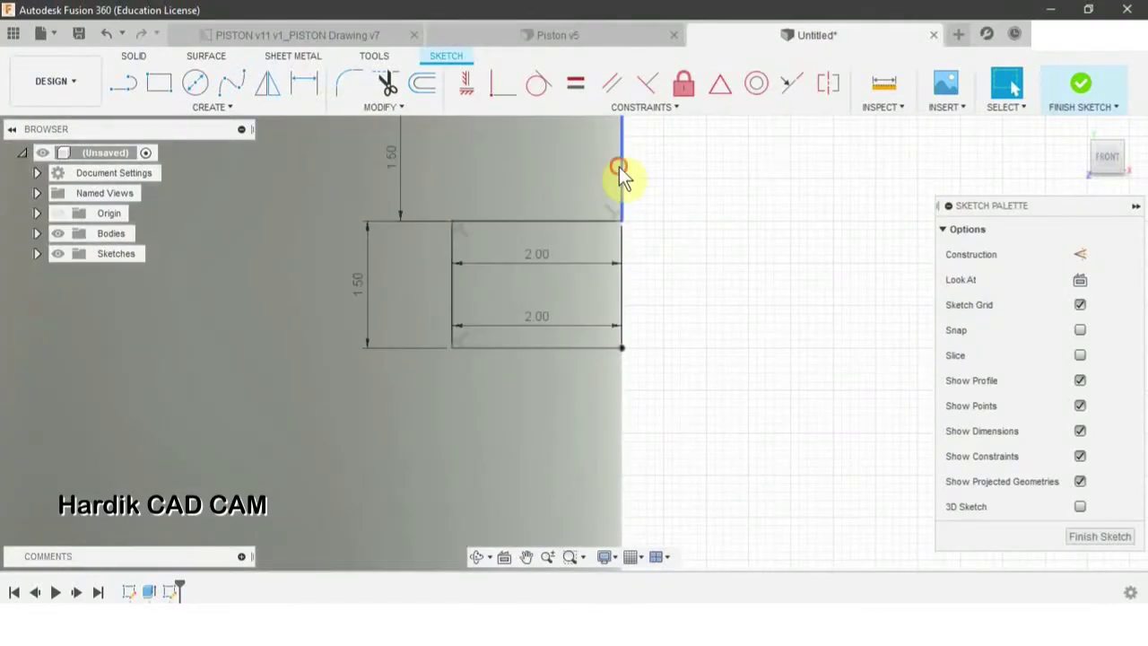
left_click(620, 167)
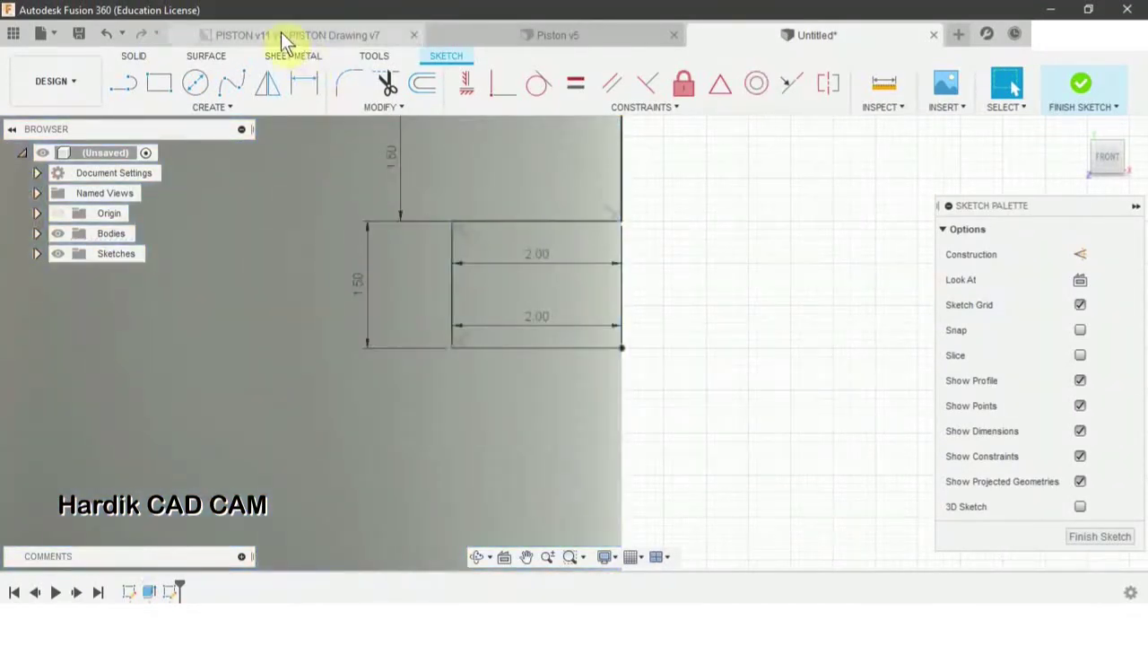
left_click(285, 34)
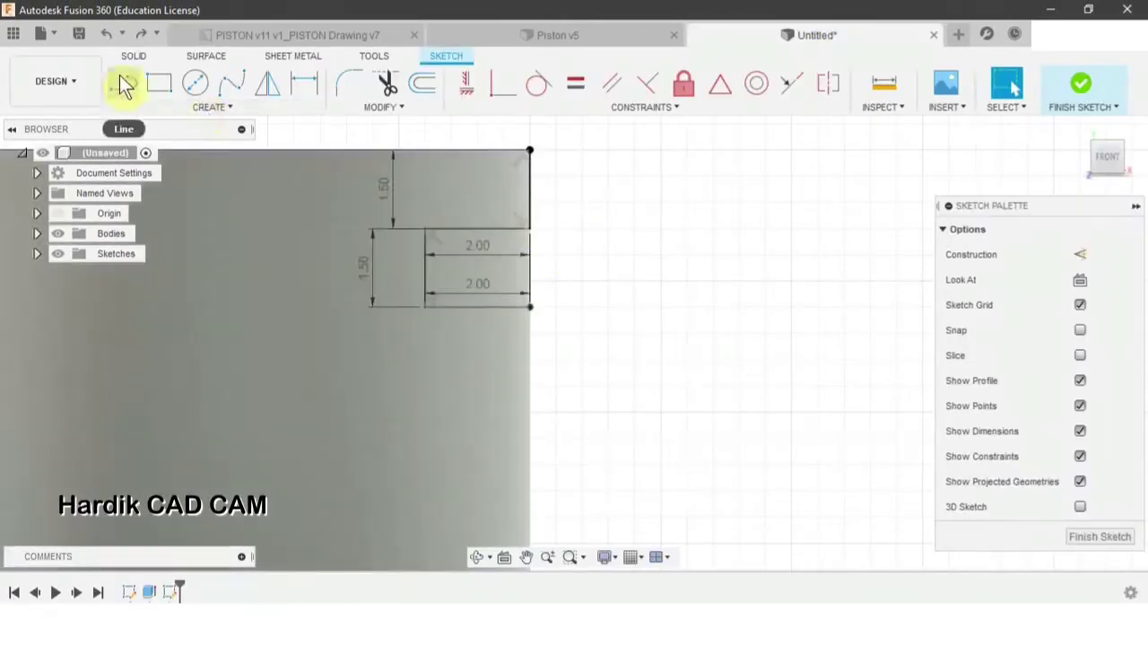
left_click(184, 107)
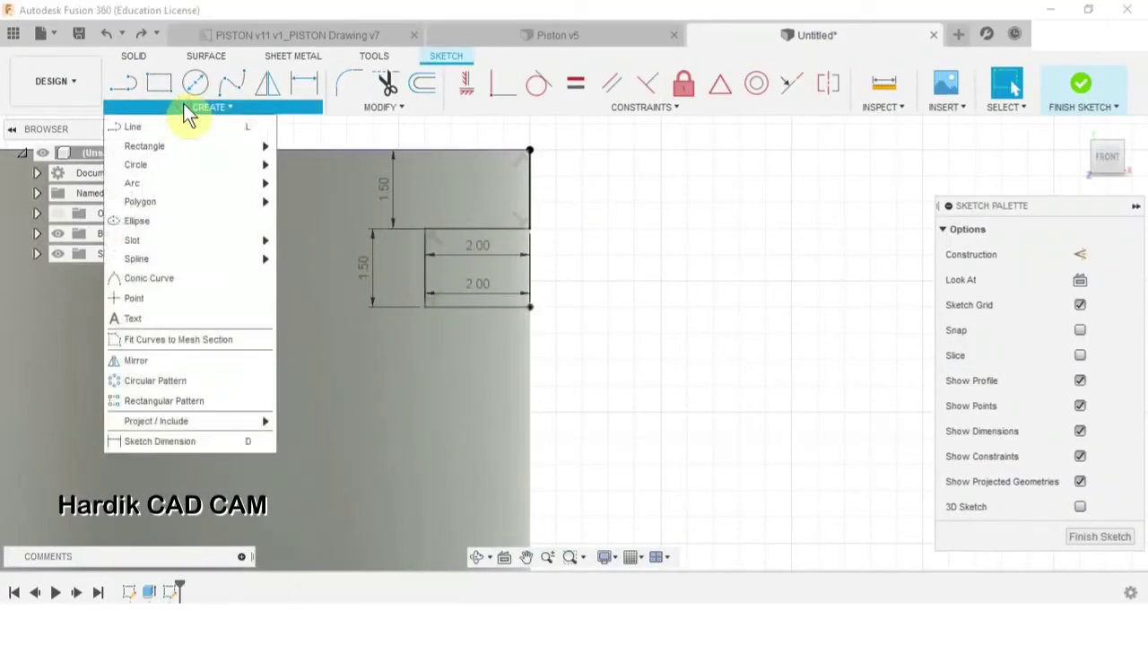
left_click(178, 404)
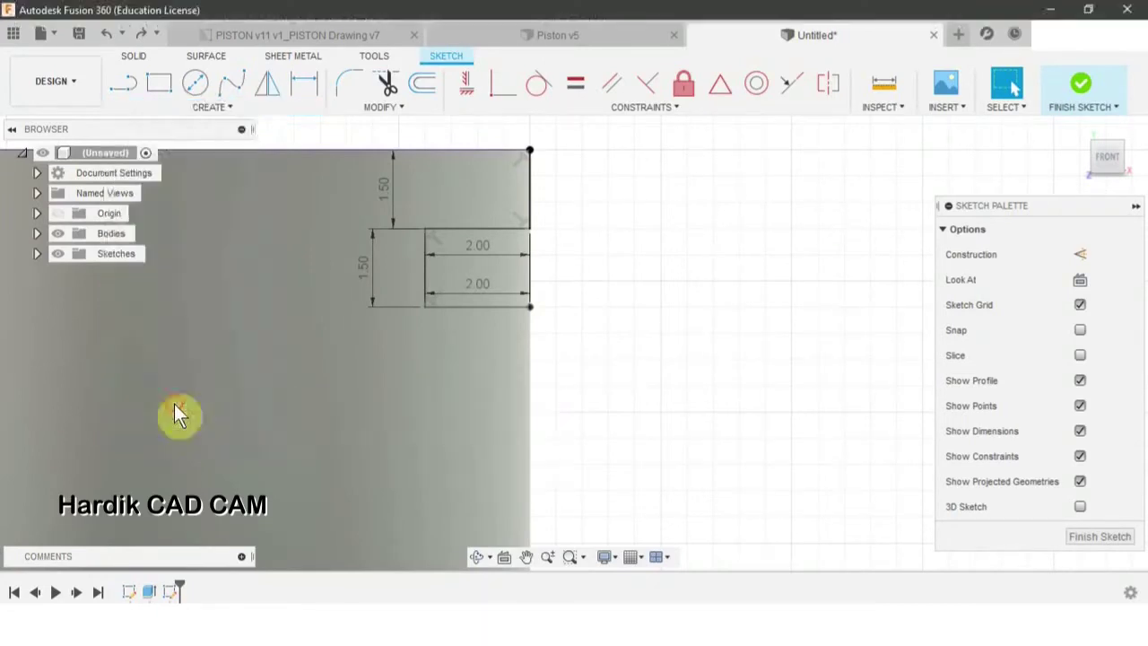
scroll(510, 244, "up", 1)
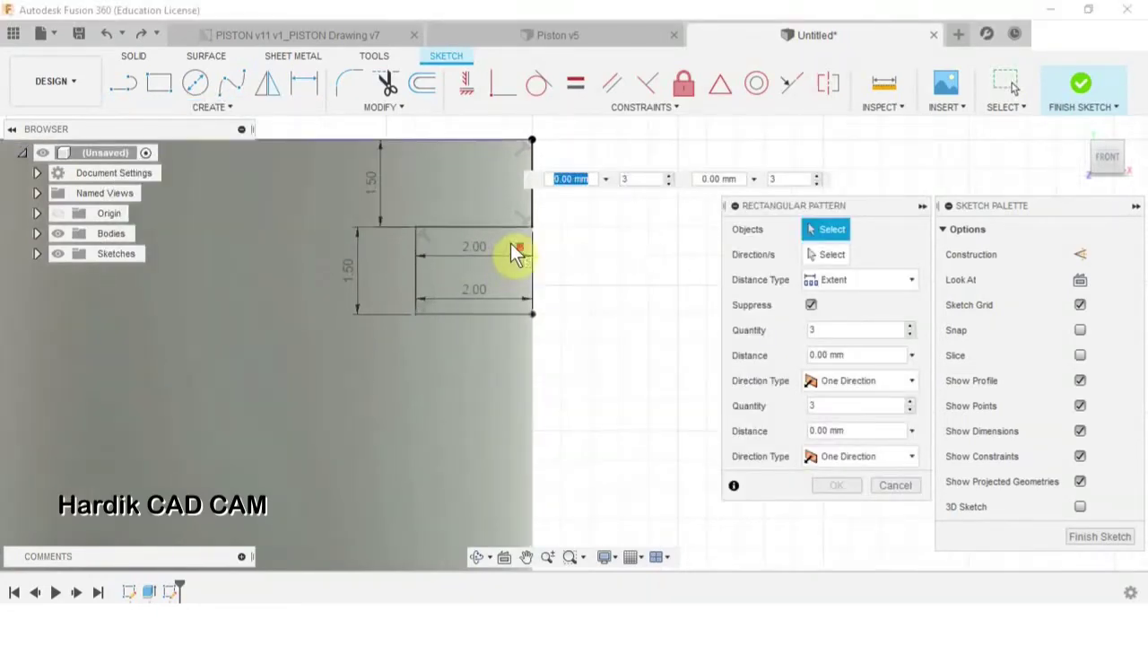
left_click(533, 205)
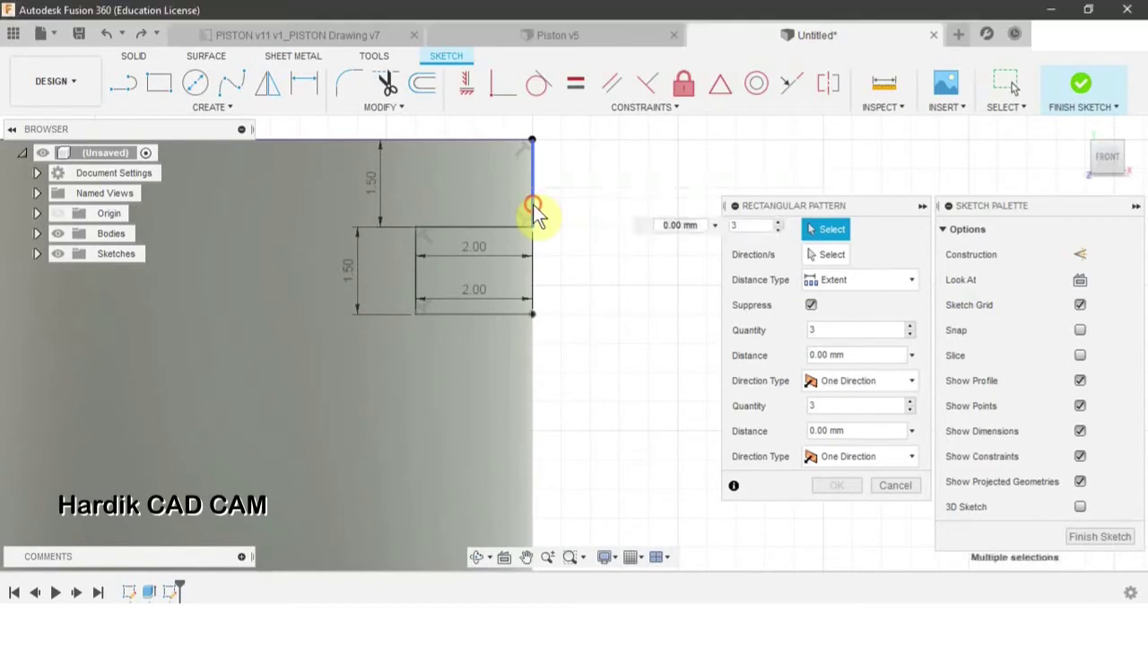
left_click(466, 228)
left_click(415, 277)
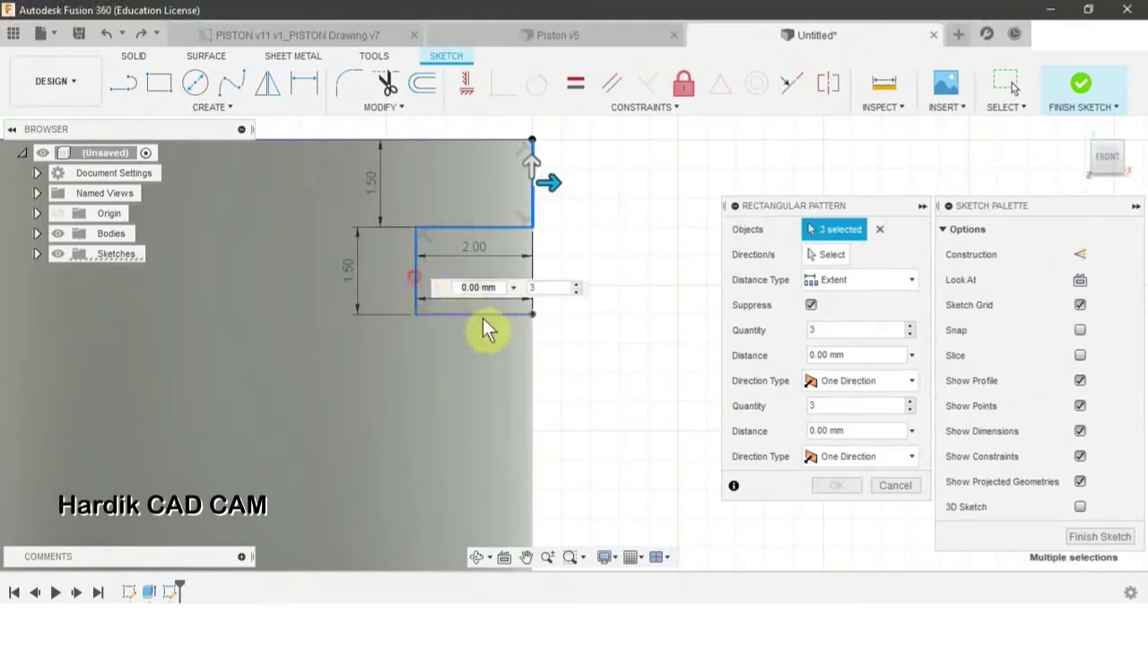
left_click(467, 314)
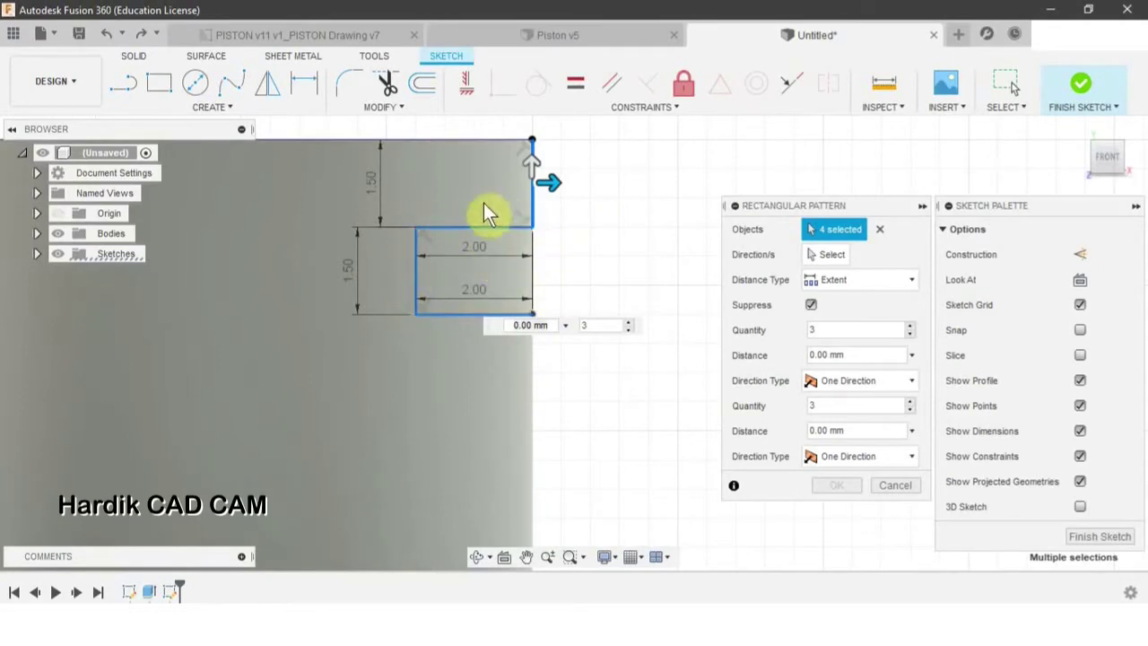
Try a pattern distance of 1.50 mm outward, and one of -4.50 mm along the cylinder's height.
left_click_drag(547, 183, 638, 187)
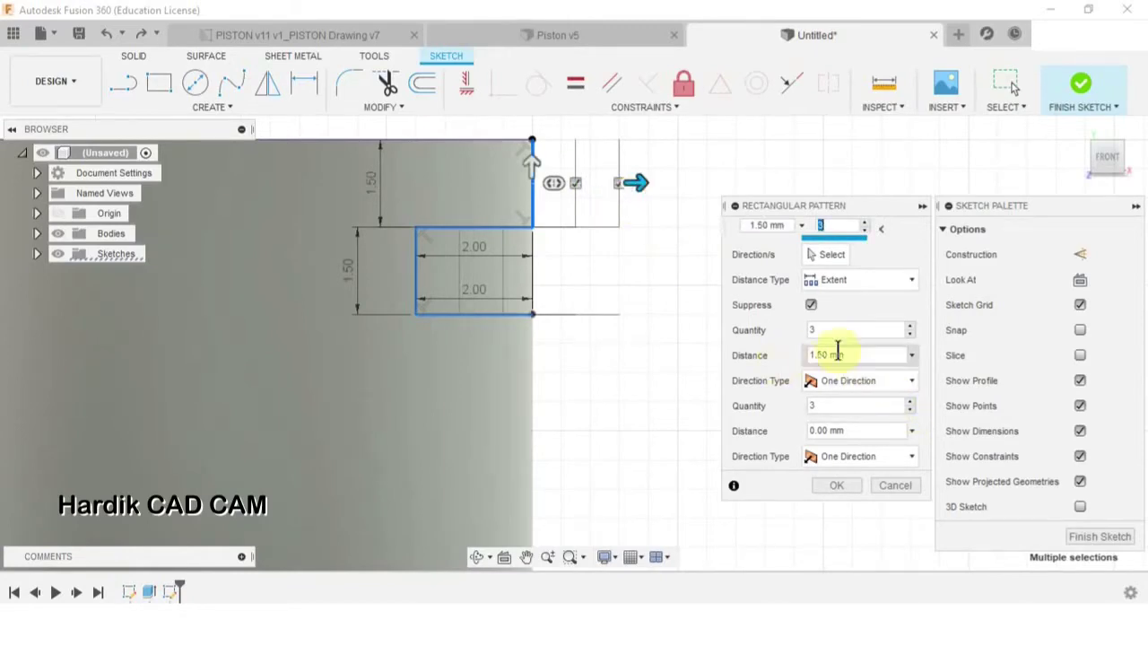
mouse_move(636, 178)
left_mouse_down()
mouse_move(544, 185)
mouse_move(539, 170)
mouse_move(526, 207)
mouse_move(526, 430)
left_mouse_up()
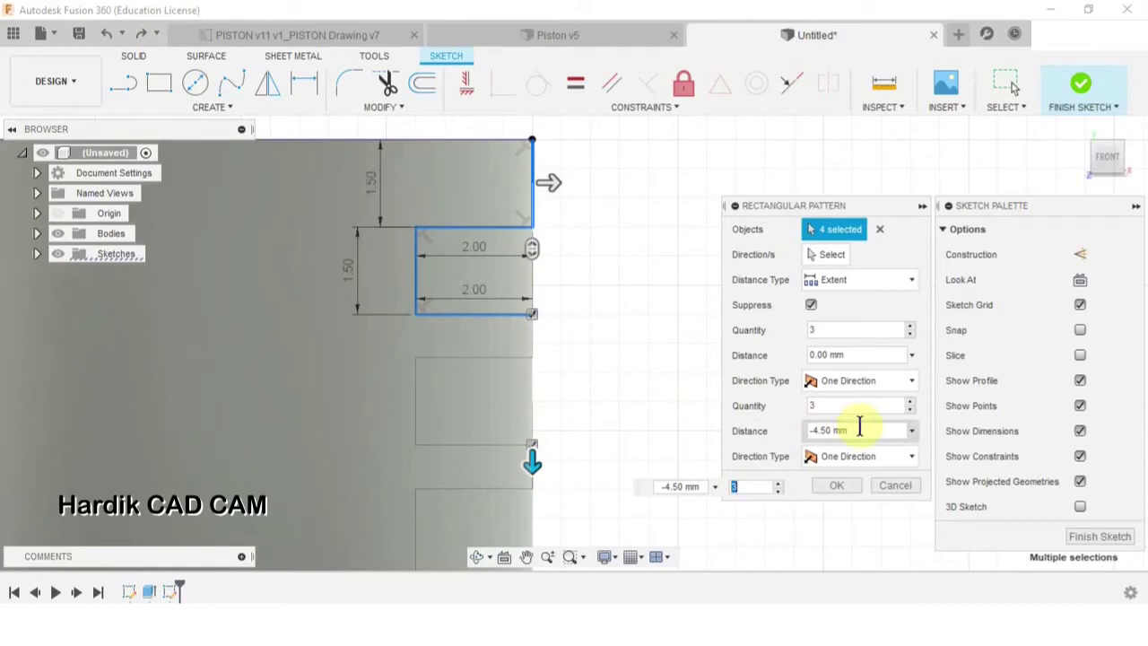
scroll(563, 251, "down", 3)
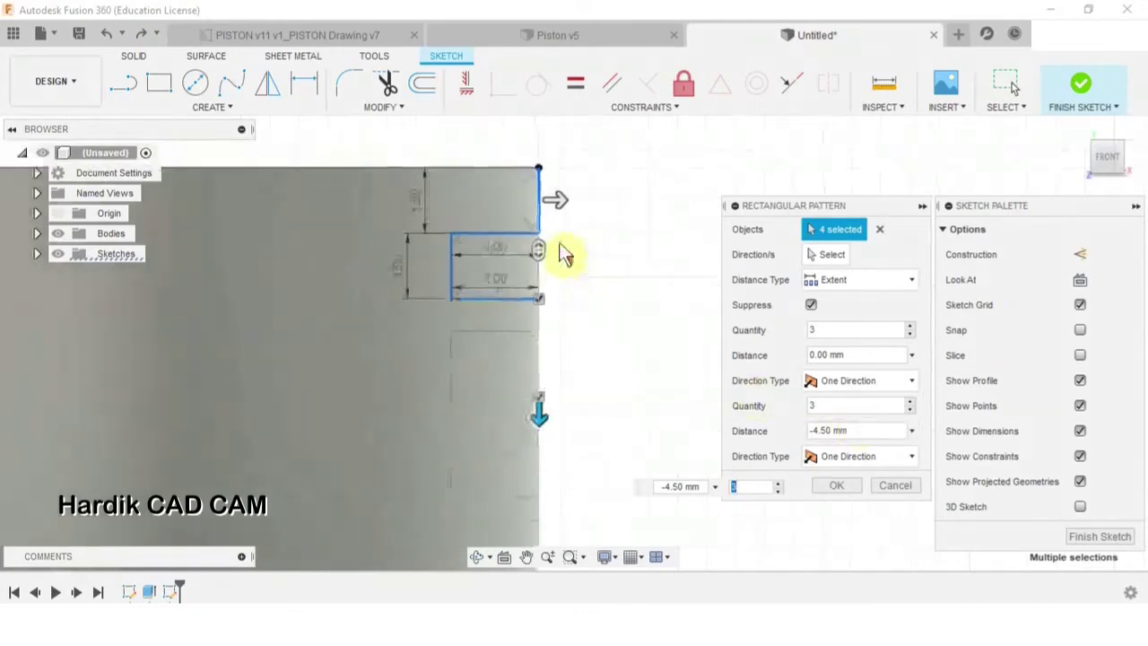
Create the groove pattern with three instances down the cylinder's edge over an extent distance of -6 mm.
left_click(867, 430)
left_click_drag(826, 433, 808, 436)
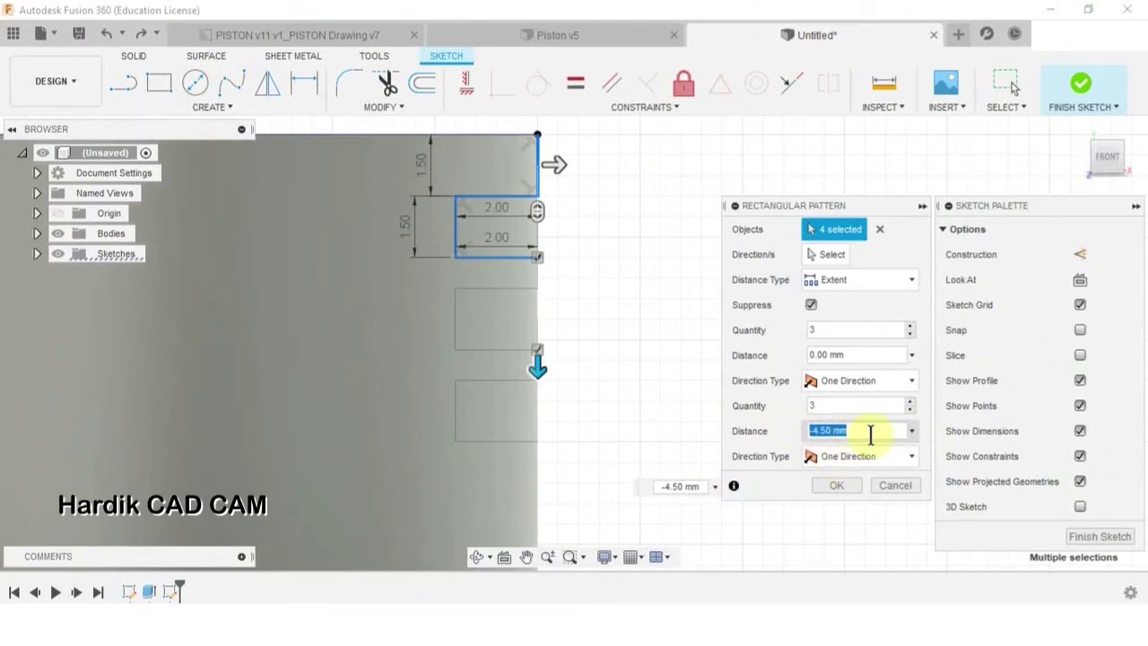
scroll(463, 181, "up", 1)
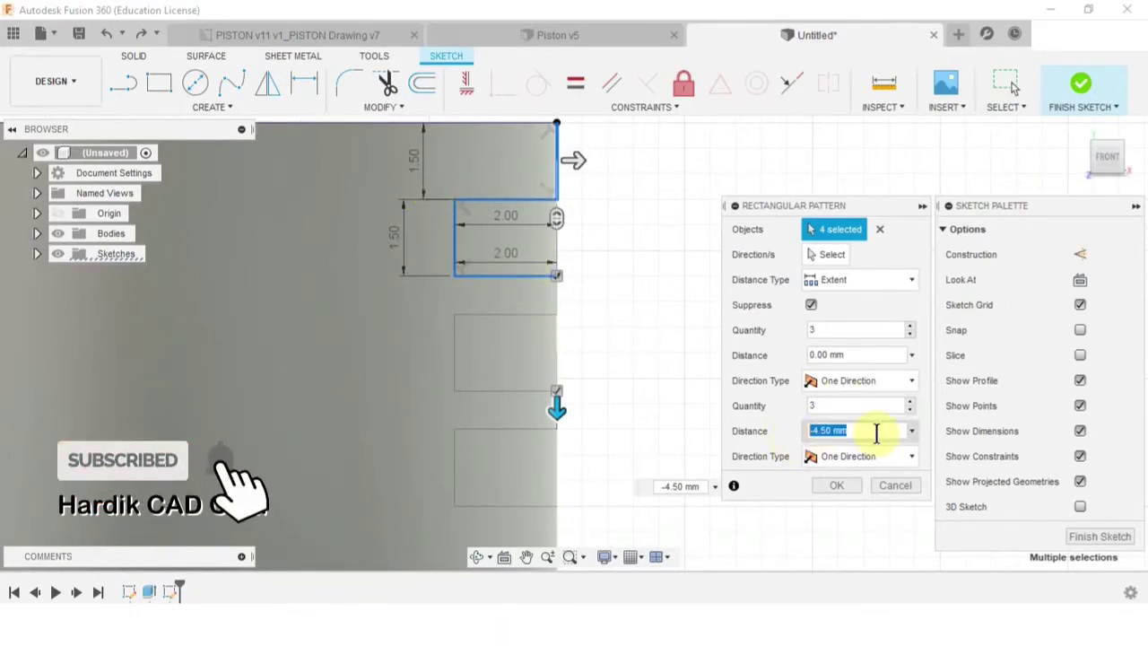
type("-")
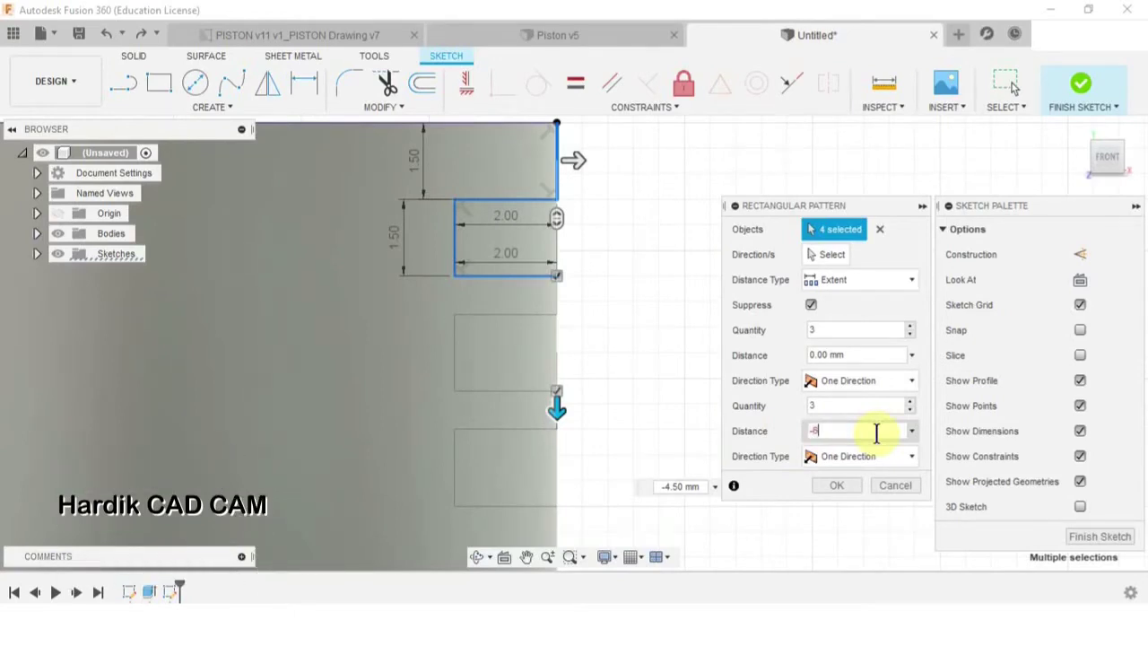
type("6")
scroll(577, 274, "down", 2)
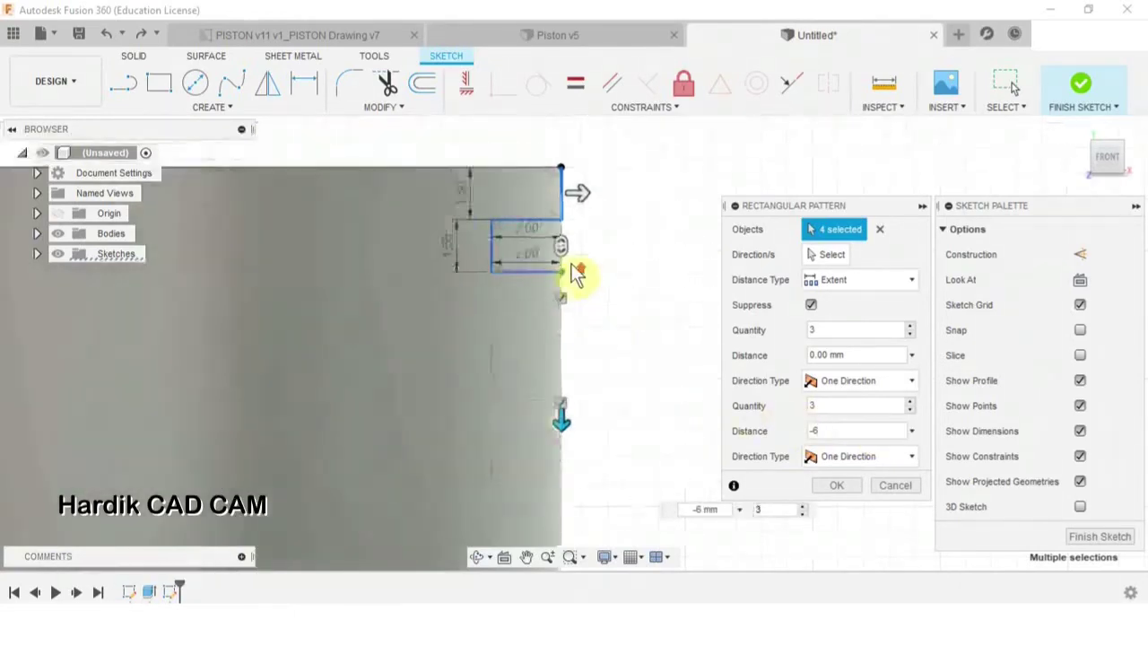
scroll(579, 355, "up", 3)
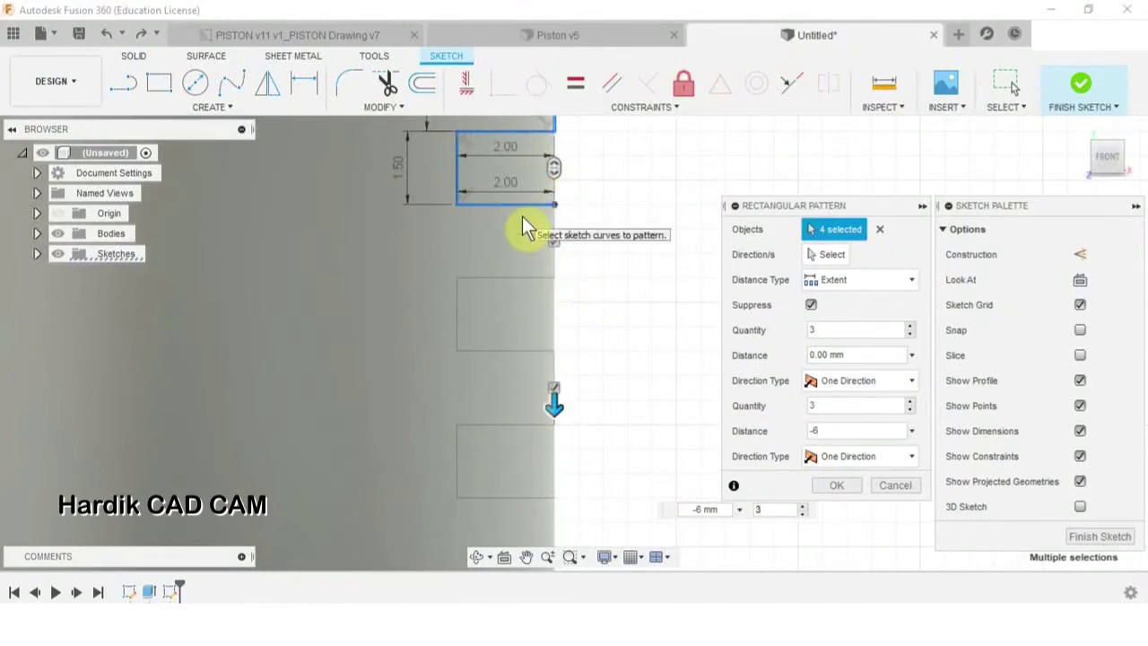
double_click(838, 409)
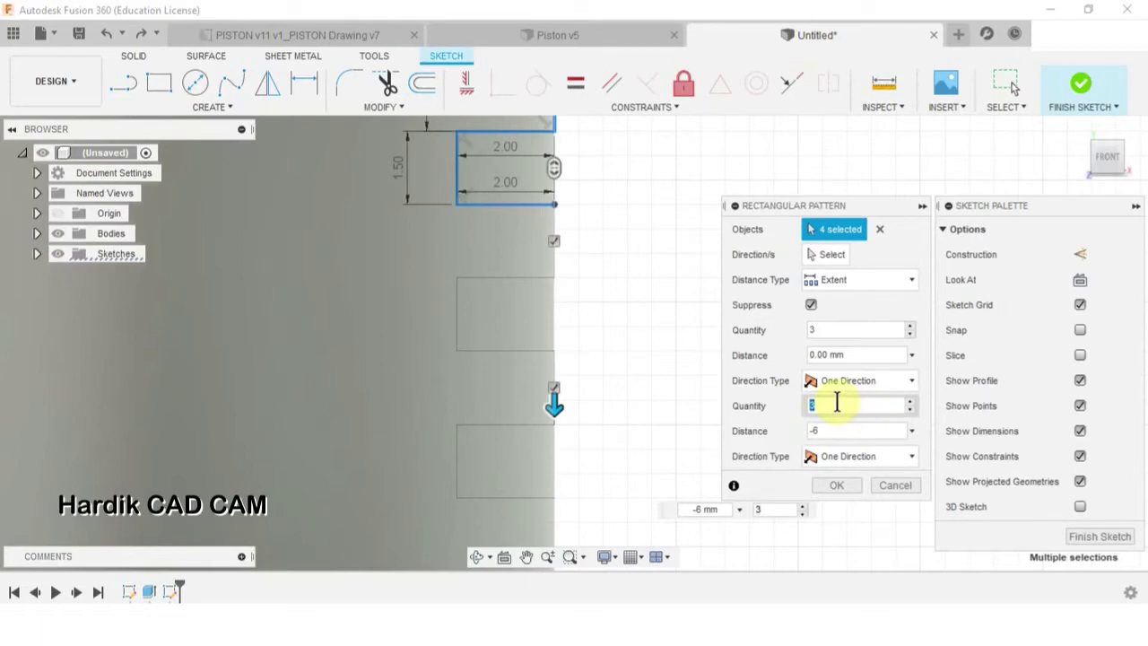
left_click(833, 484)
scroll(537, 299, "down", 2)
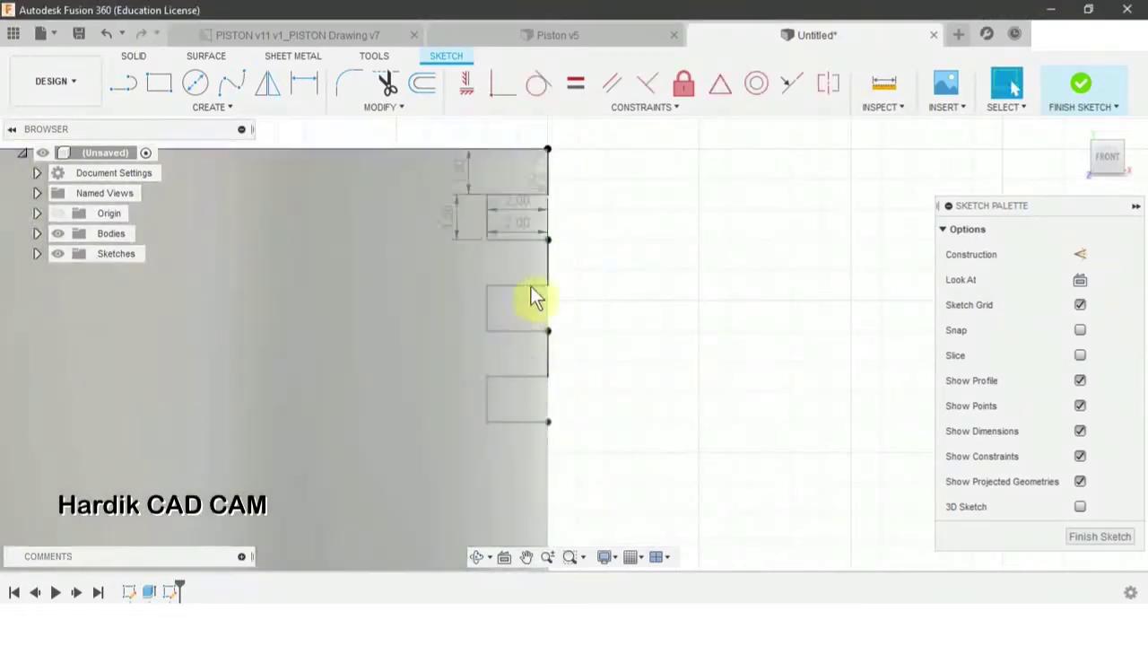
scroll(511, 254, "up", 2)
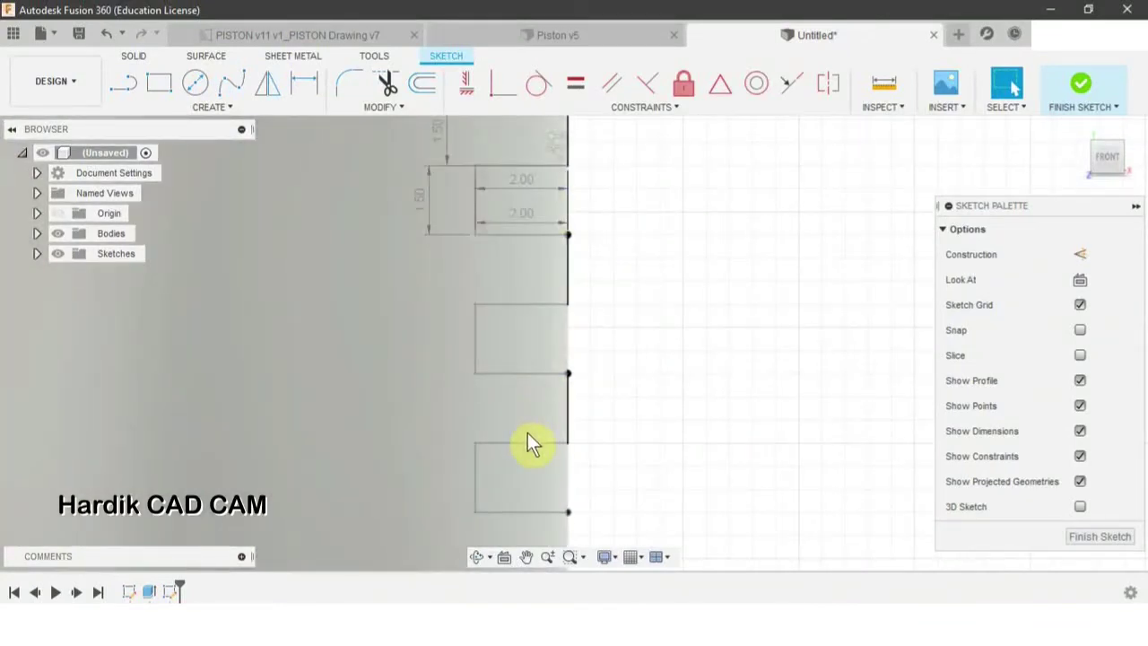
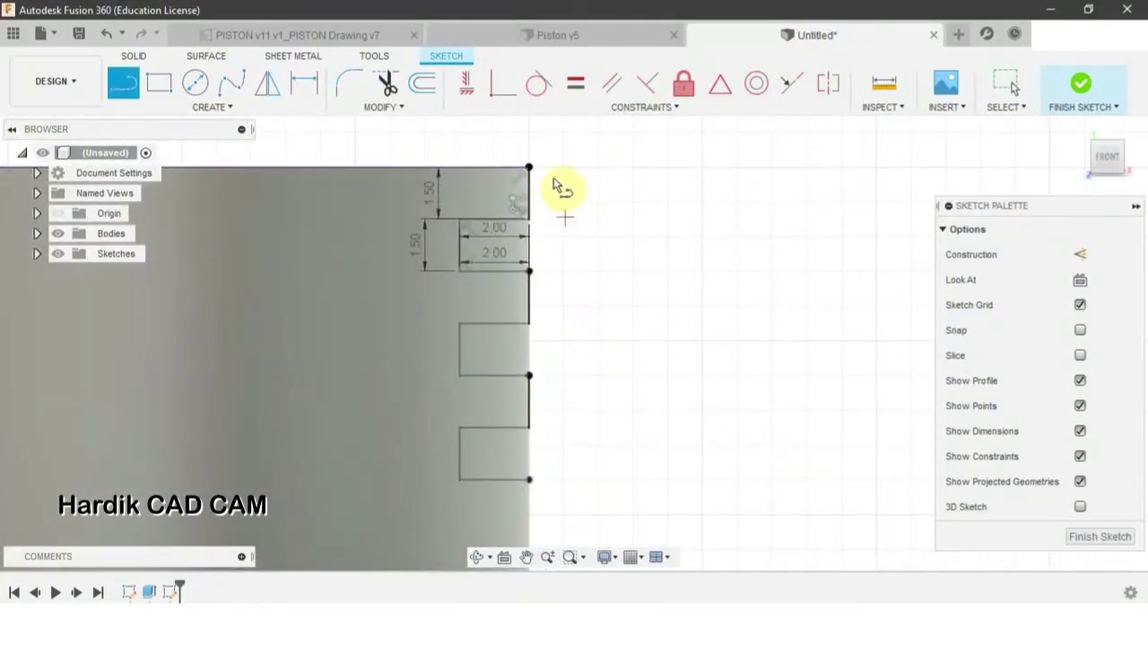
Close the three groove profiles with a vertical line along the cylinder's edge down to the lowest groove, and finish the sketch.
left_click(530, 484)
key("Escape")
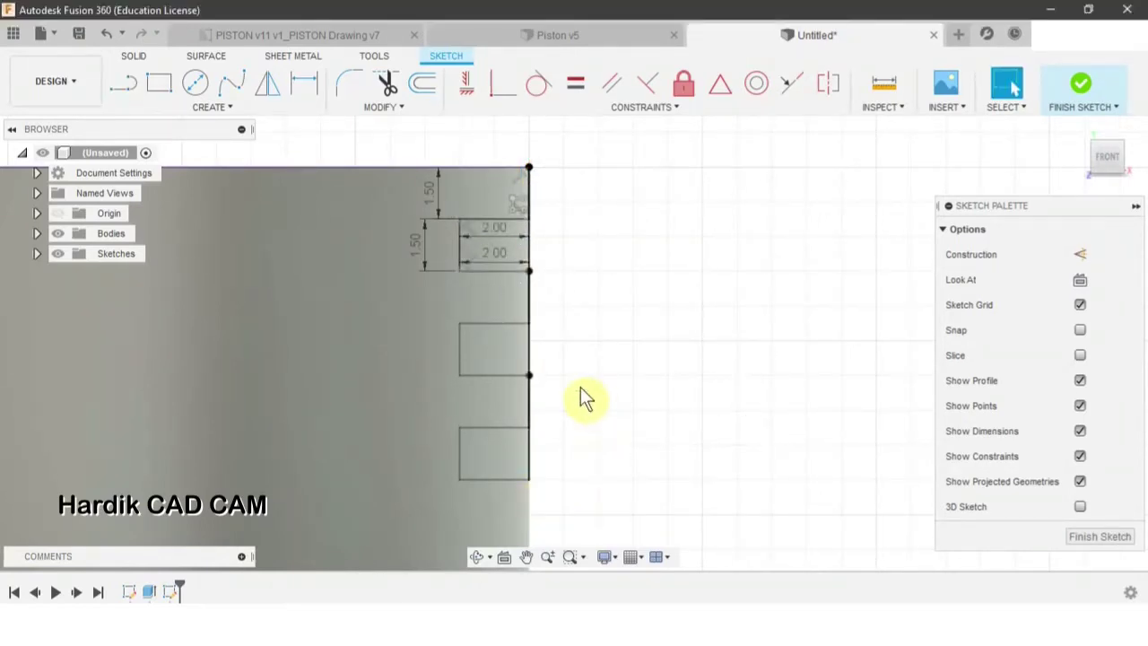
scroll(494, 252, "up", 2)
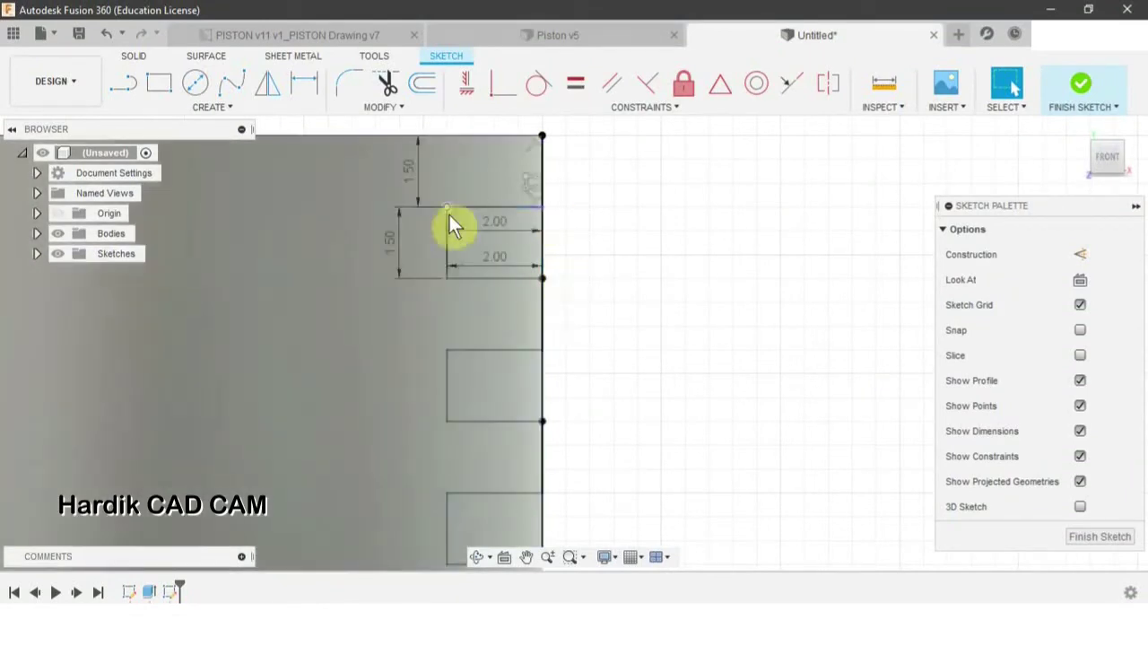
scroll(518, 359, "down", 5)
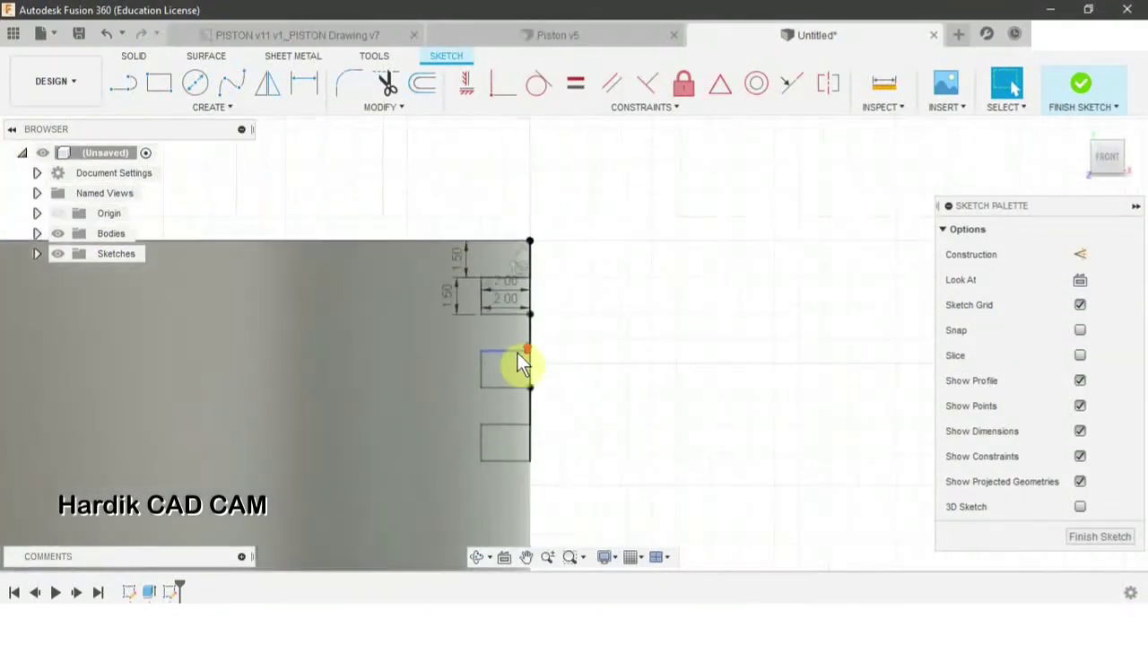
left_click(1085, 83)
Start a Revolve and select the three rectangular groove profiles at the cylinder's edge as its profiles.
mouse_move(636, 212)
middle_mouse_down("shift")
mouse_move(615, 308)
mouse_move(720, 251)
mouse_move(705, 262)
middle_mouse_up("shift")
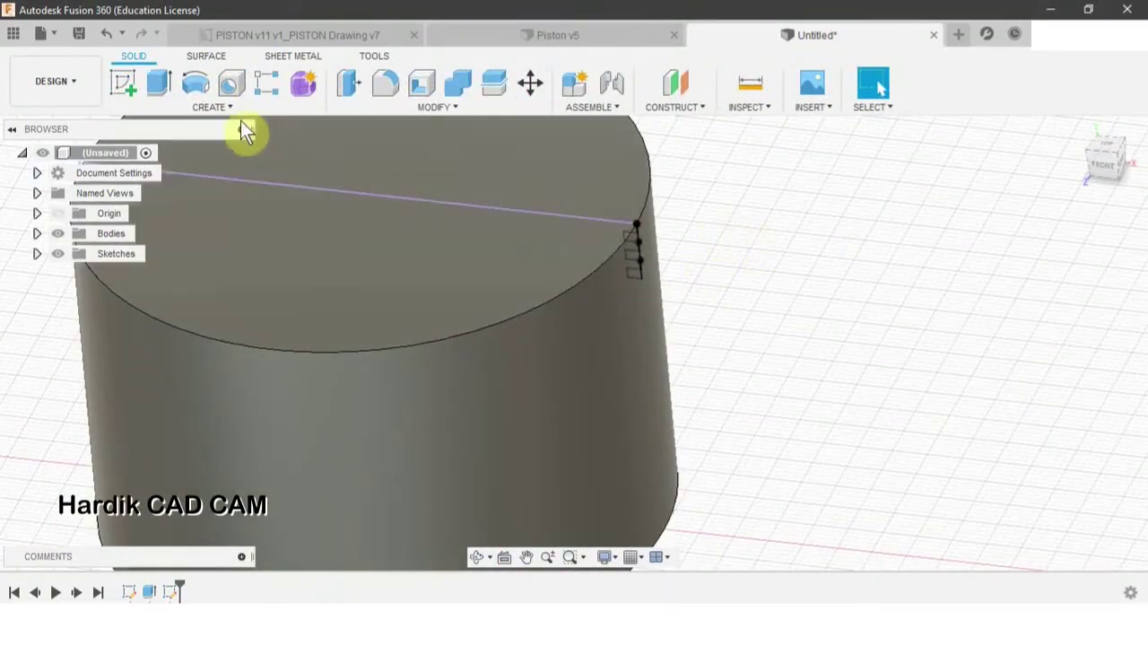
left_click(198, 87)
scroll(651, 260, "up", 2)
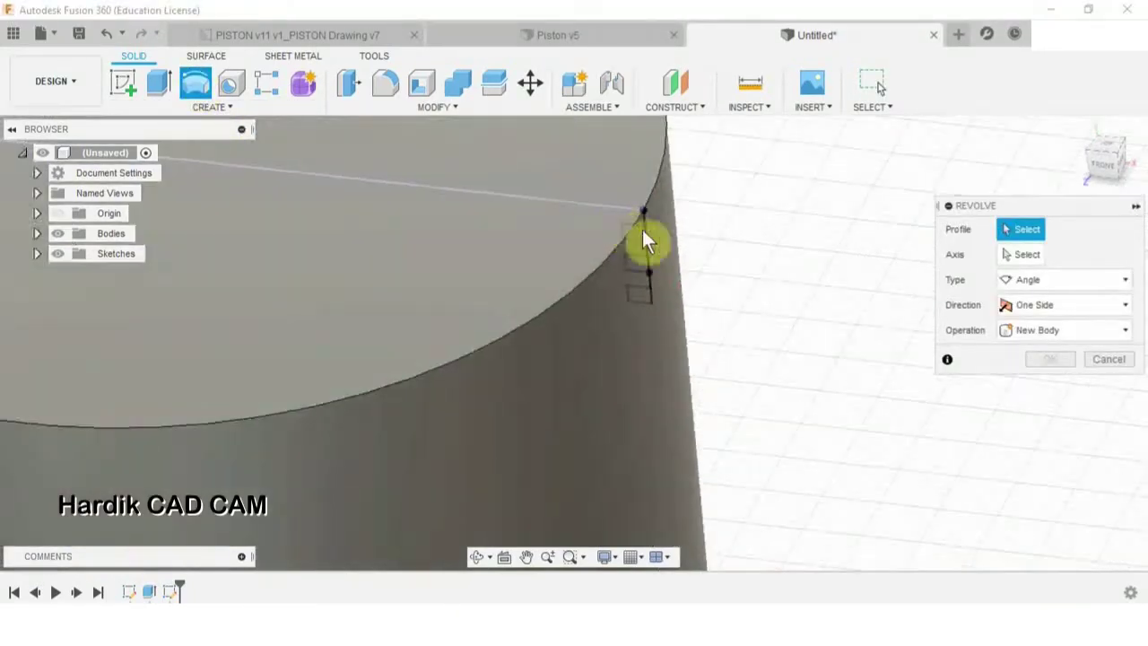
scroll(655, 242, "up", 1)
left_click(630, 235)
left_click(616, 289)
left_click(624, 327)
scroll(624, 327, "down", 1)
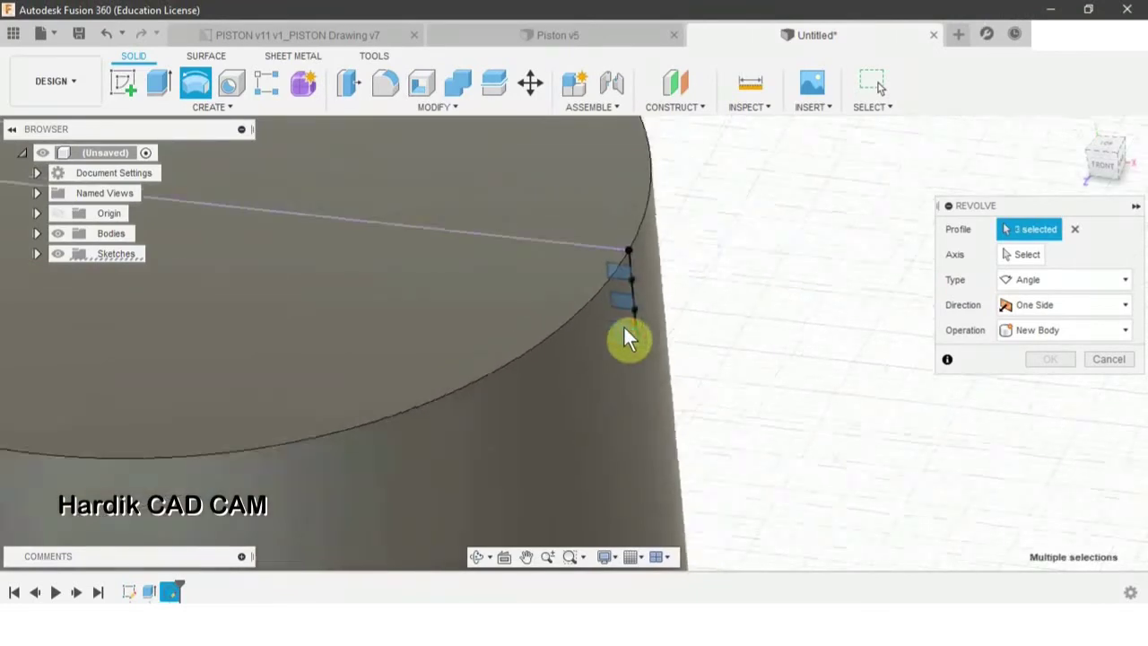
scroll(625, 339, "down", 1)
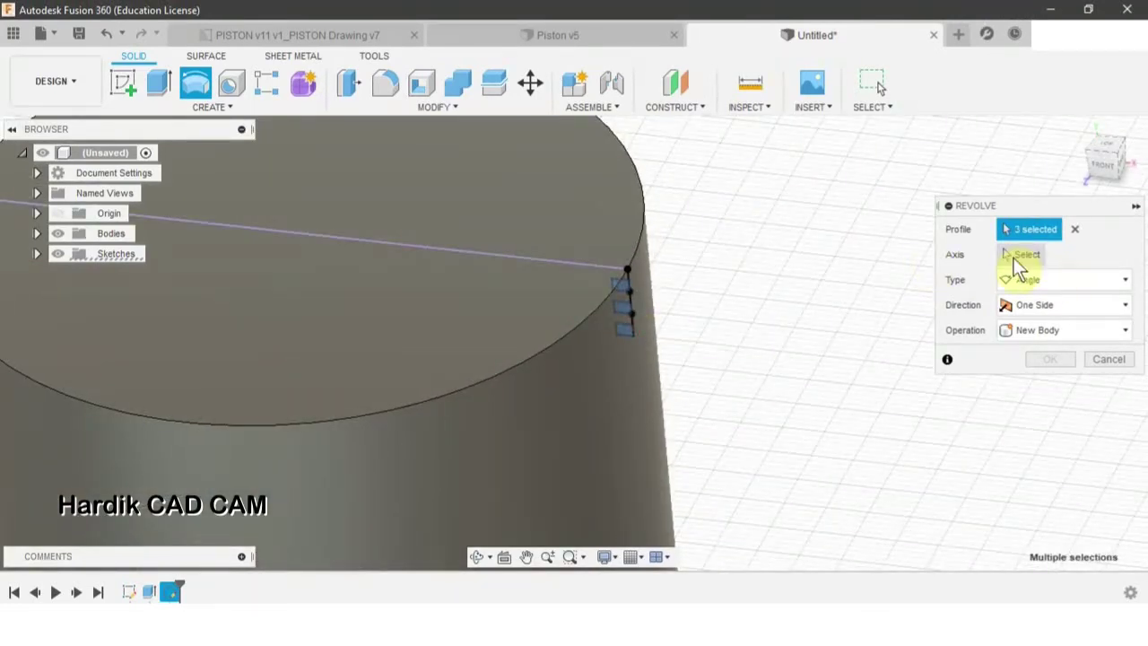
Revolve the groove profiles 360 degrees around the vertical origin axis as a Cut to form the ring grooves.
left_click(1020, 255)
scroll(771, 255, "down", 3)
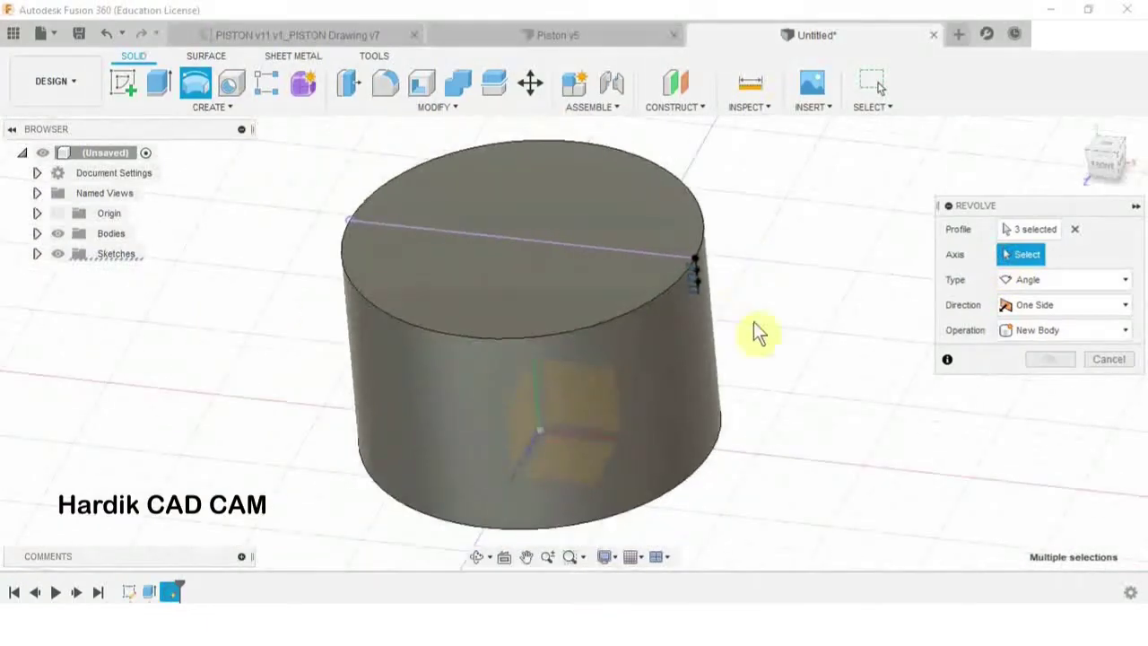
middle_click_drag(461, 361, 440, 341, "shift")
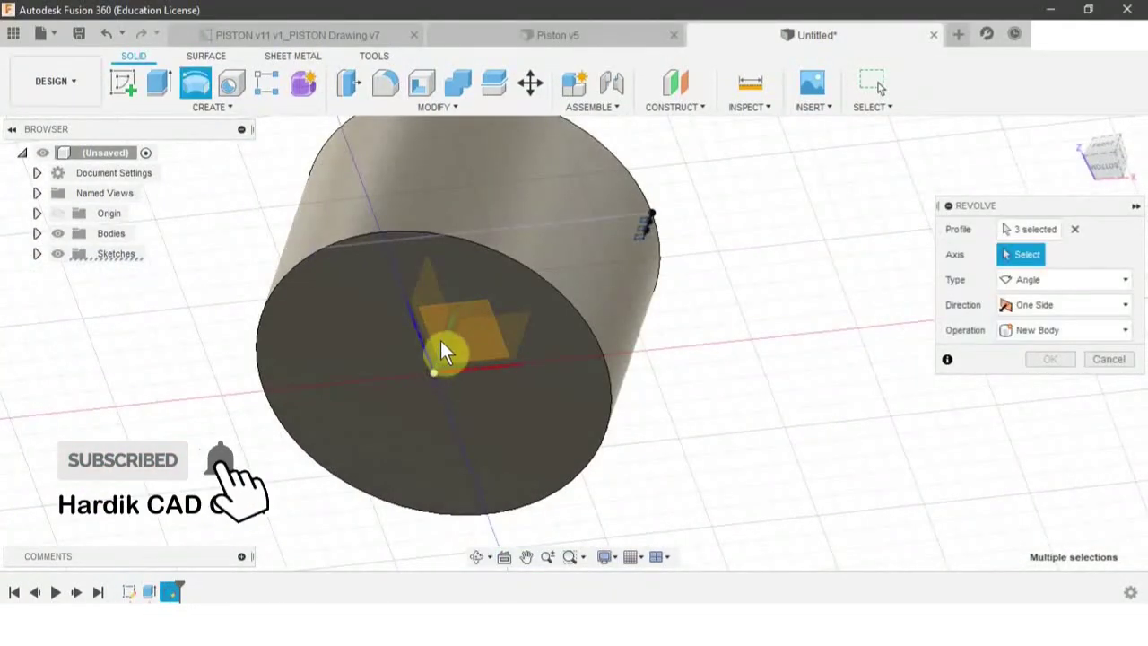
left_click(444, 343)
middle_click_drag(542, 247, 494, 266, "shift")
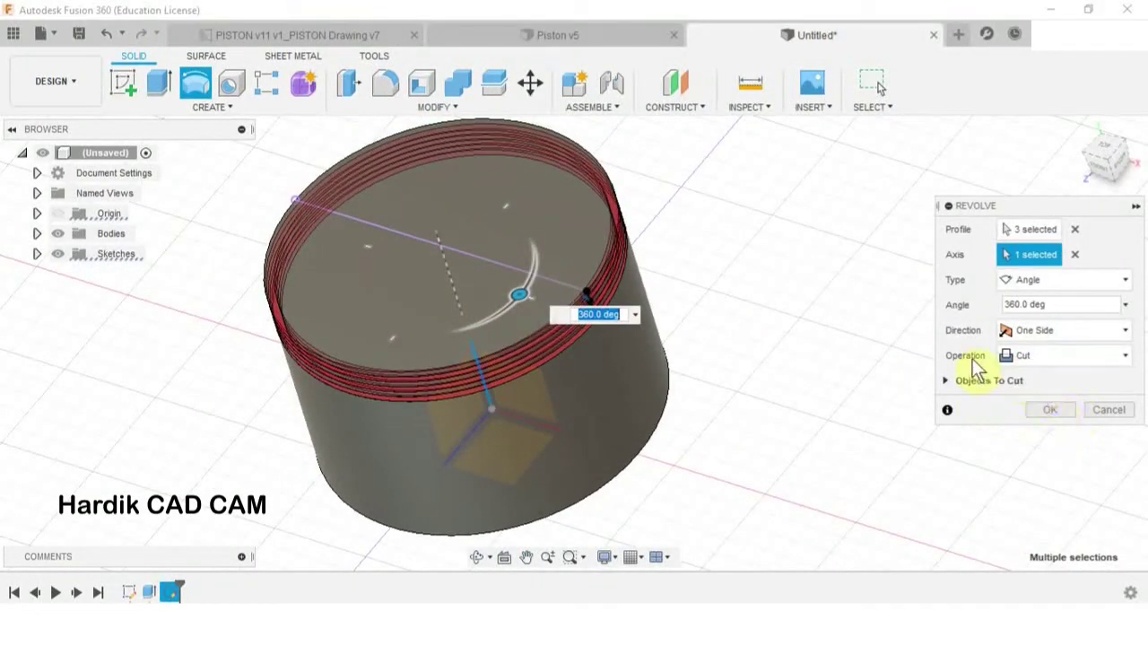
left_click(1050, 359)
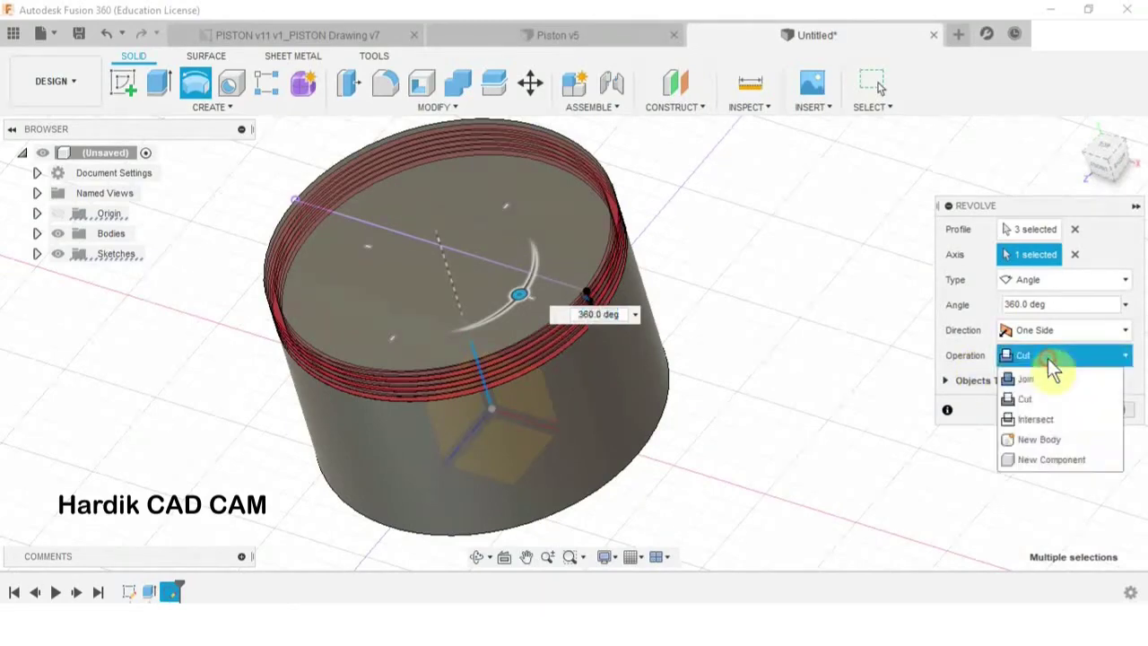
left_click(1027, 399)
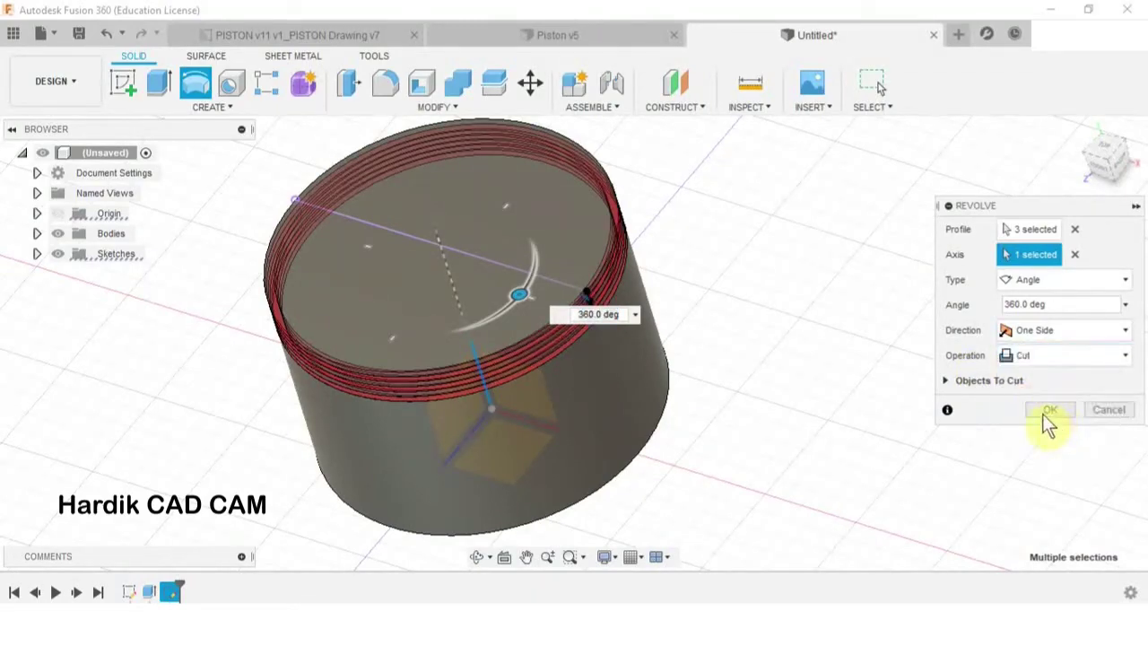
left_click(1050, 415)
Consult the side view in the piston drawing, and start a new sketch on the front origin plane of the piston model.
middle_click_drag(1044, 418, 681, 257, "shift")
scroll(638, 219, "up", 5)
key("F6")
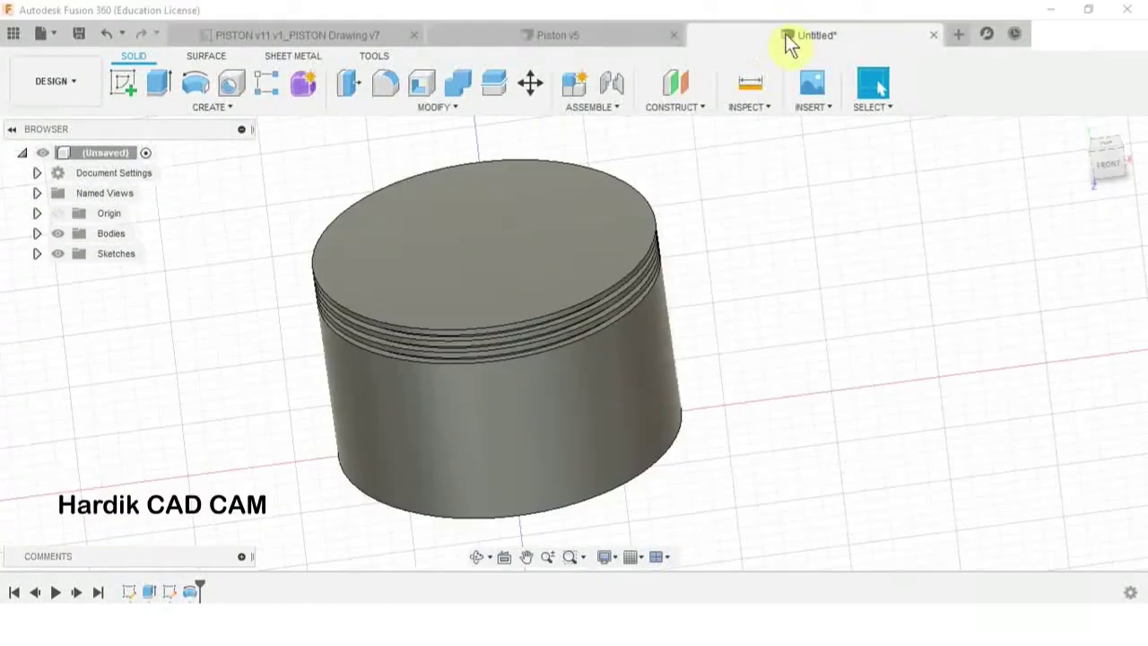
left_click(268, 31)
scroll(910, 389, "up", 3)
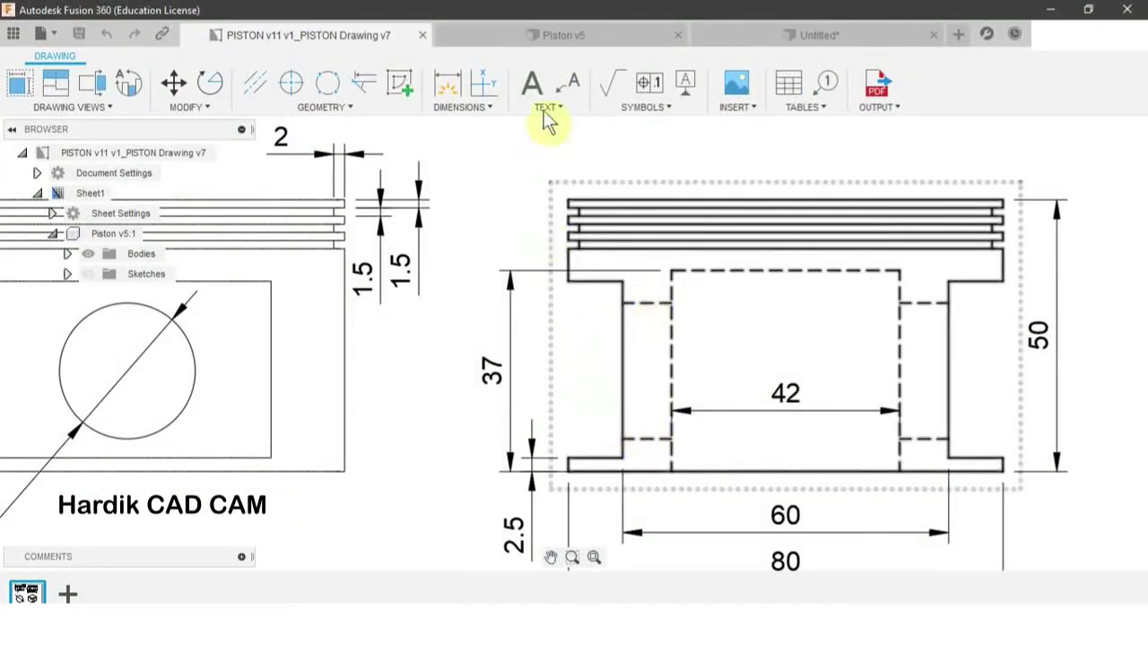
left_click(751, 35)
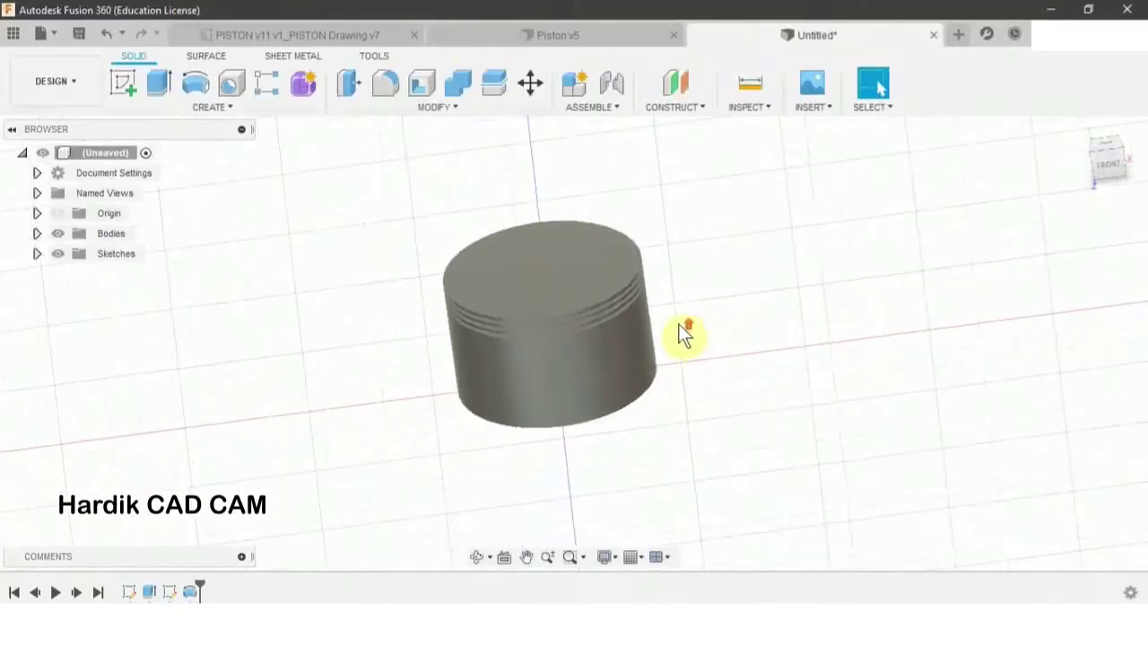
left_click(136, 85)
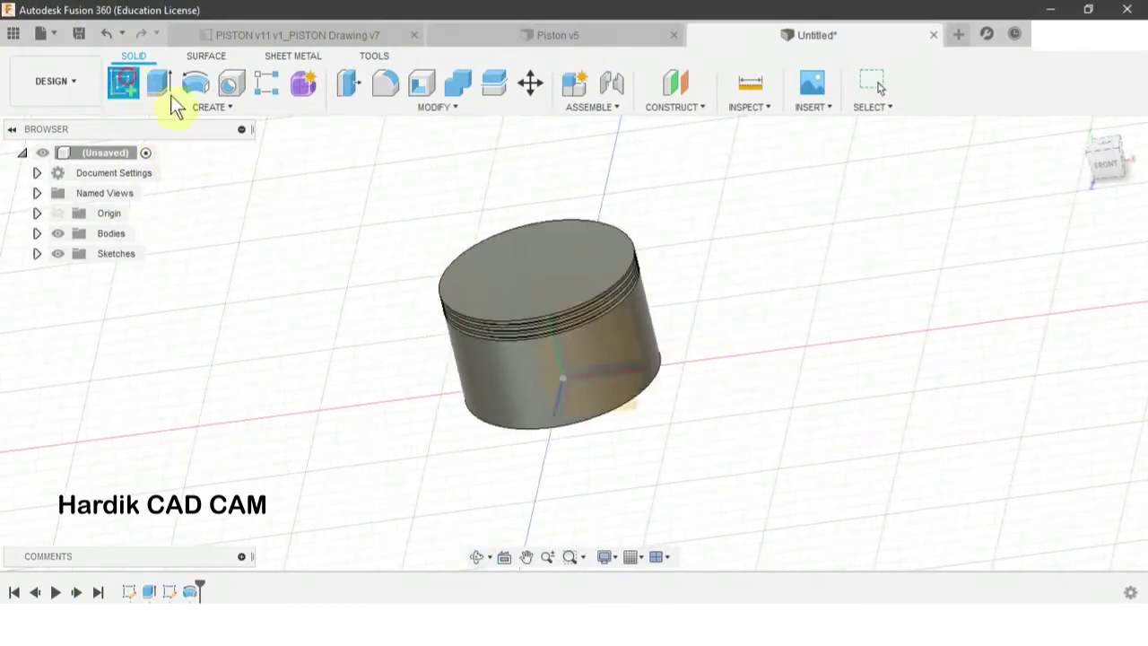
left_click(615, 332)
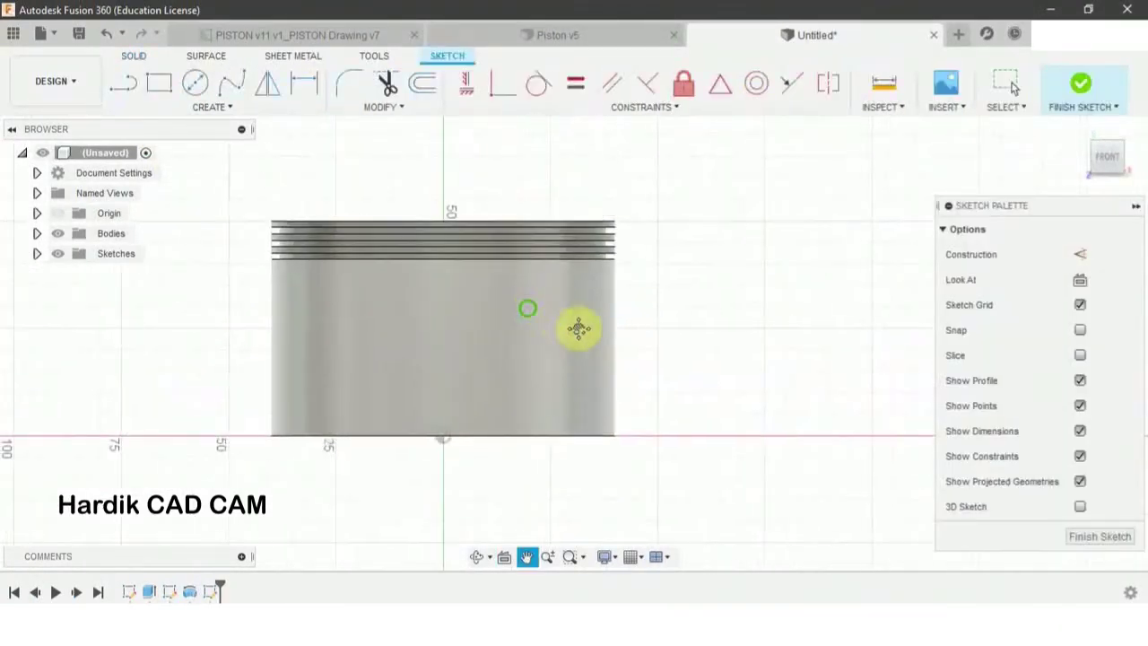
Examine the front and side views in the piston drawing for the side recess's height, width and position.
left_click(380, 32)
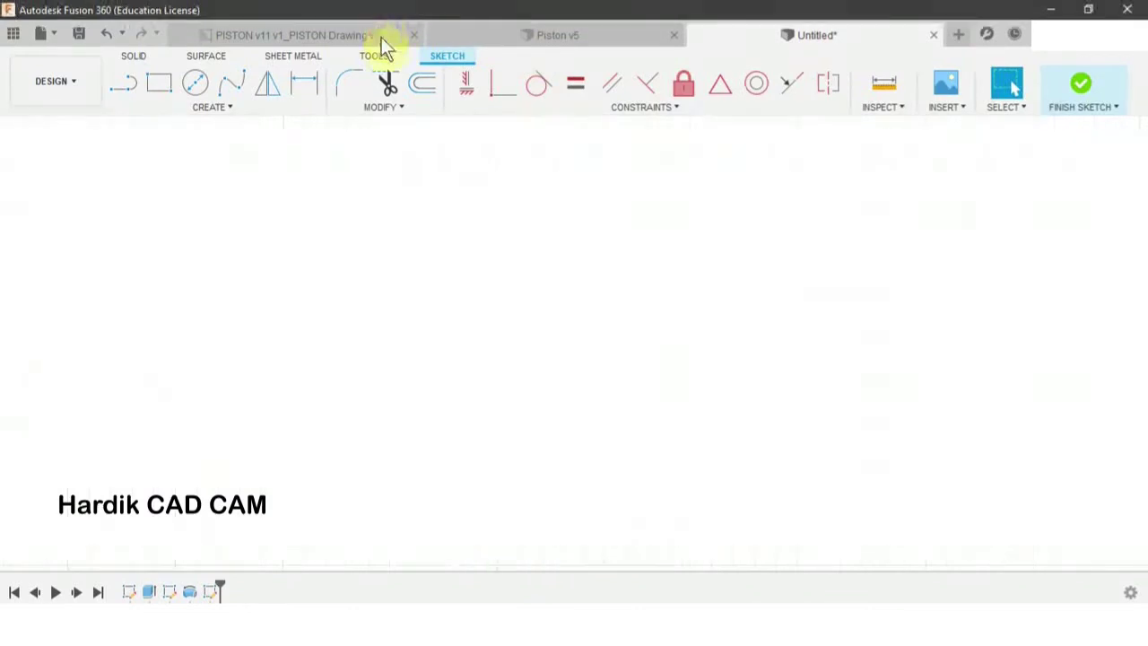
scroll(527, 308, "down", 2)
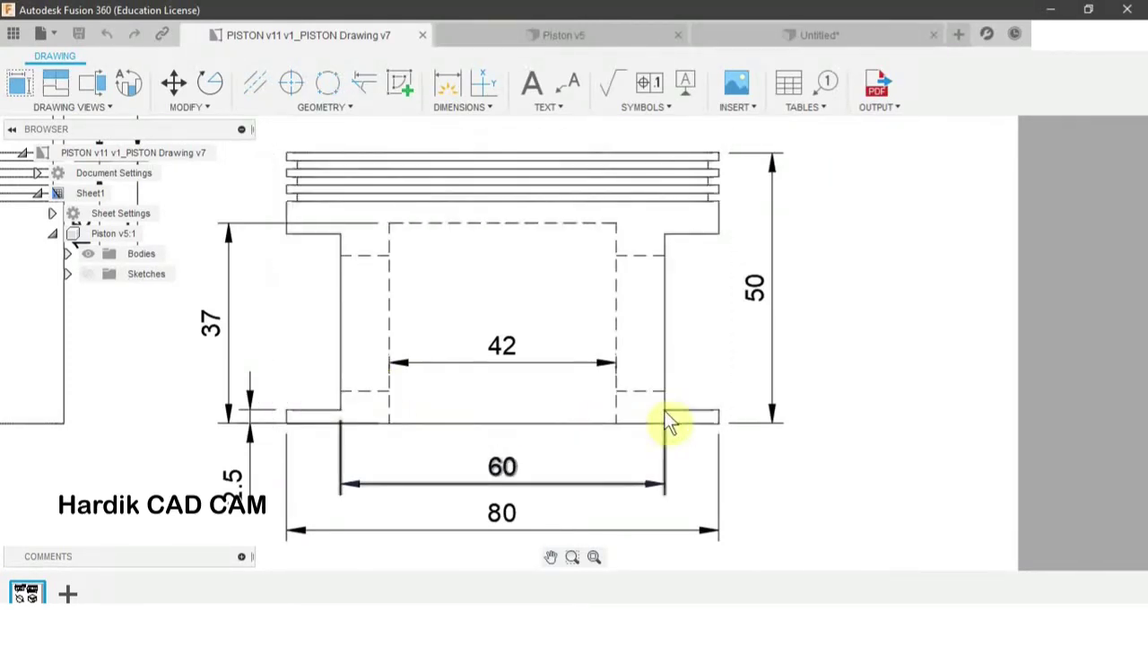
scroll(523, 485, "down", 1)
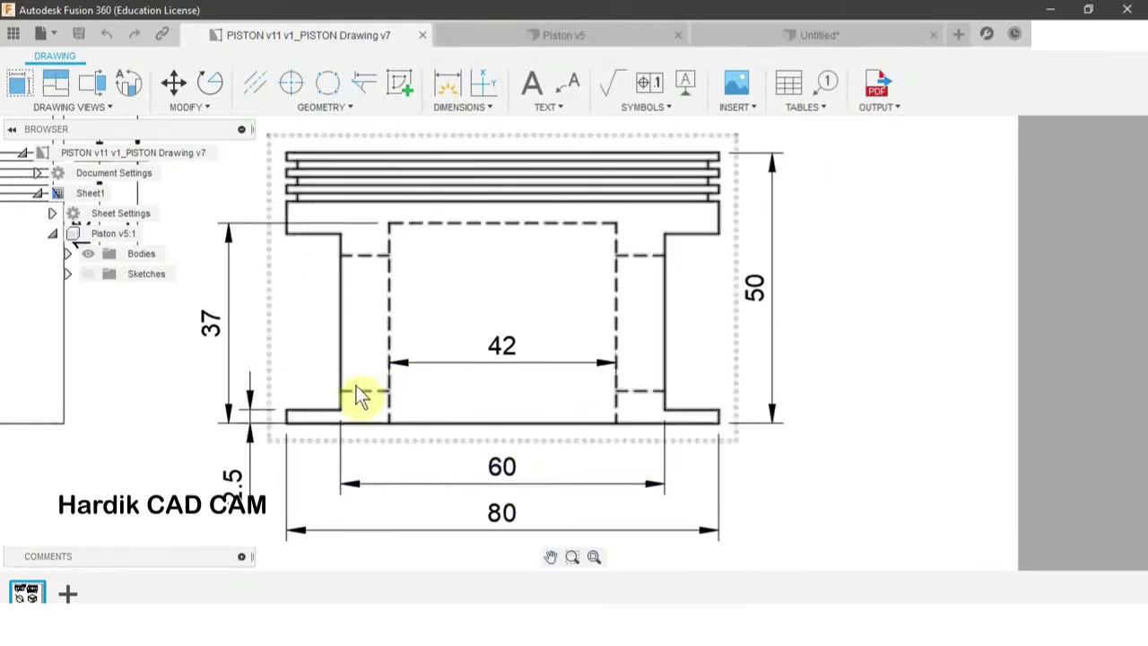
scroll(641, 359, "down", 3)
scroll(235, 359, "up", 2)
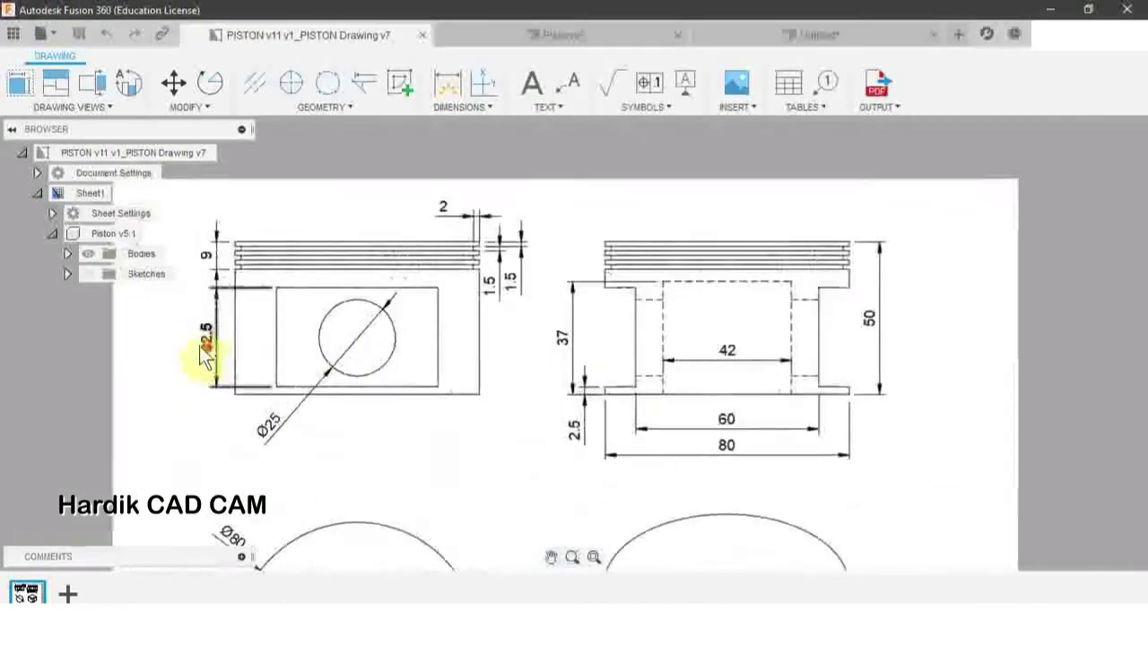
left_click(745, 39)
Draw a rectangle 60 mm wide and 32.5 mm high on the piston's front view, between the grooves and the base.
scroll(449, 368, "up", 2)
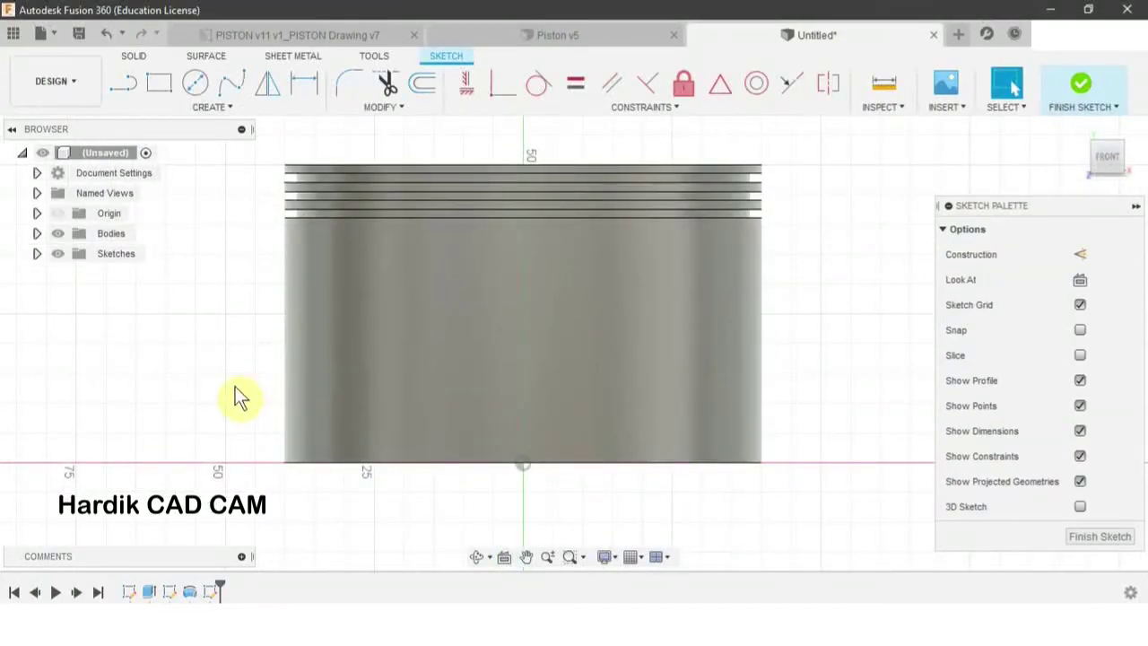
key("r")
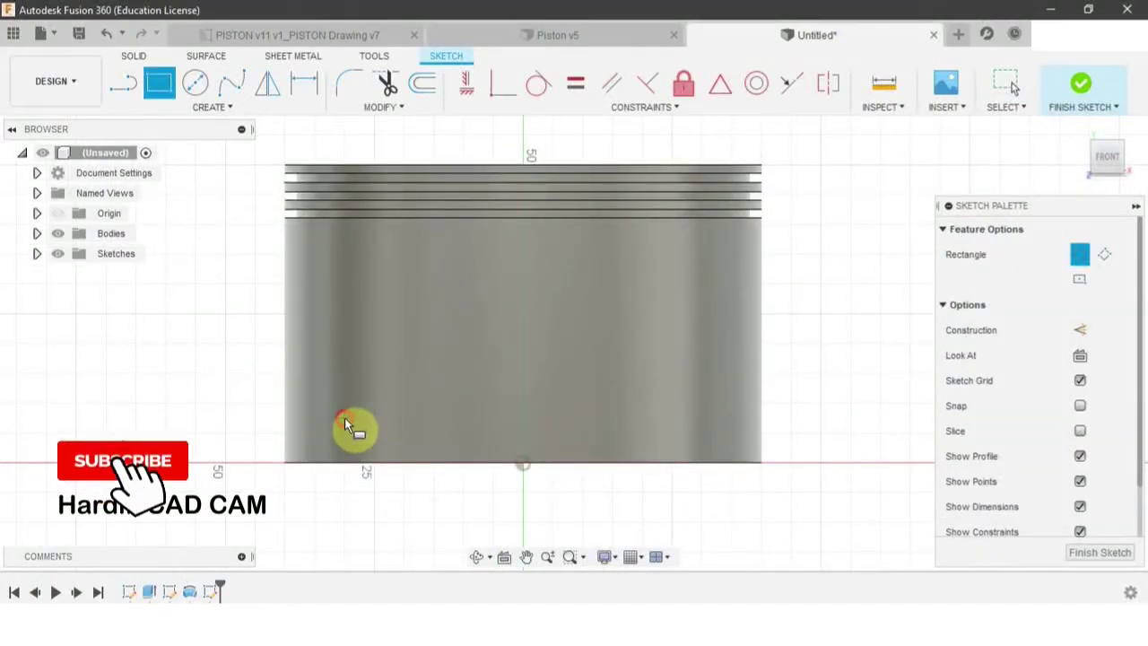
left_click(344, 417)
type("32.5")
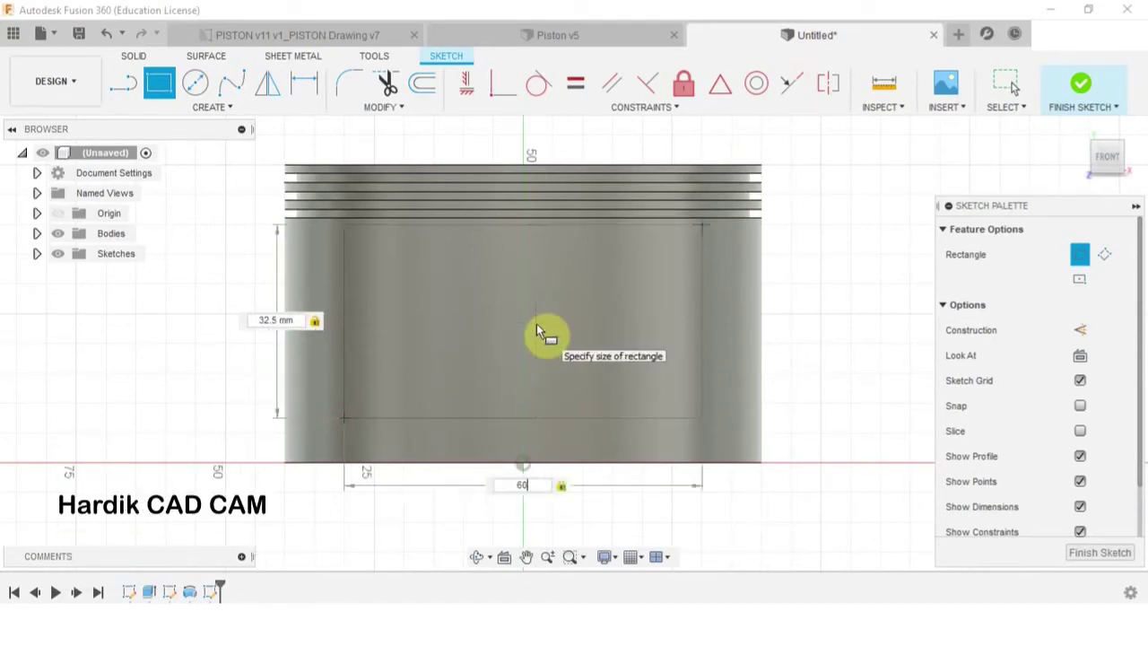
key("Return")
key("Escape")
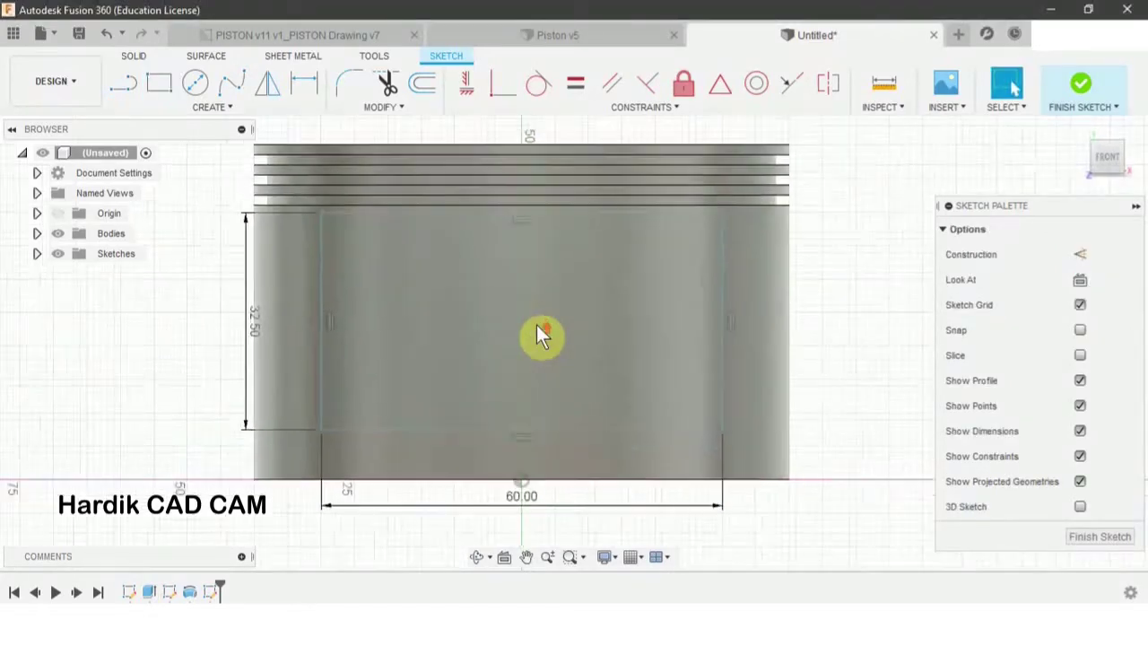
Draw a vertical line through the rectangle's middle, from its upper edge's midpoint to its lower edge.
key("l")
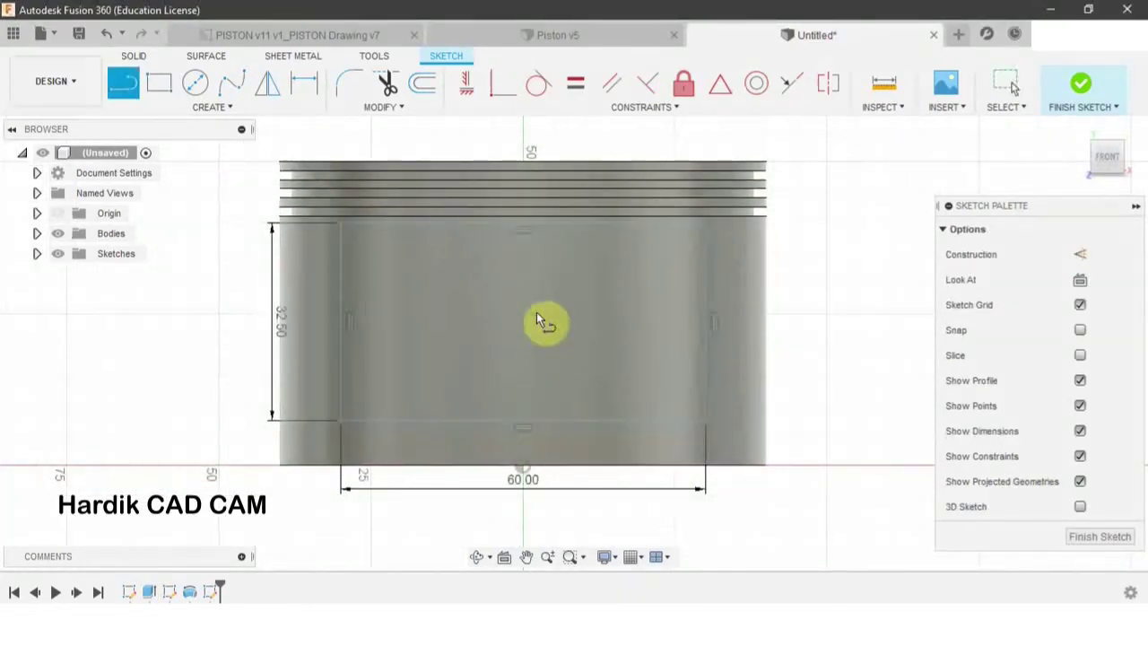
left_click(527, 225)
left_click(529, 420)
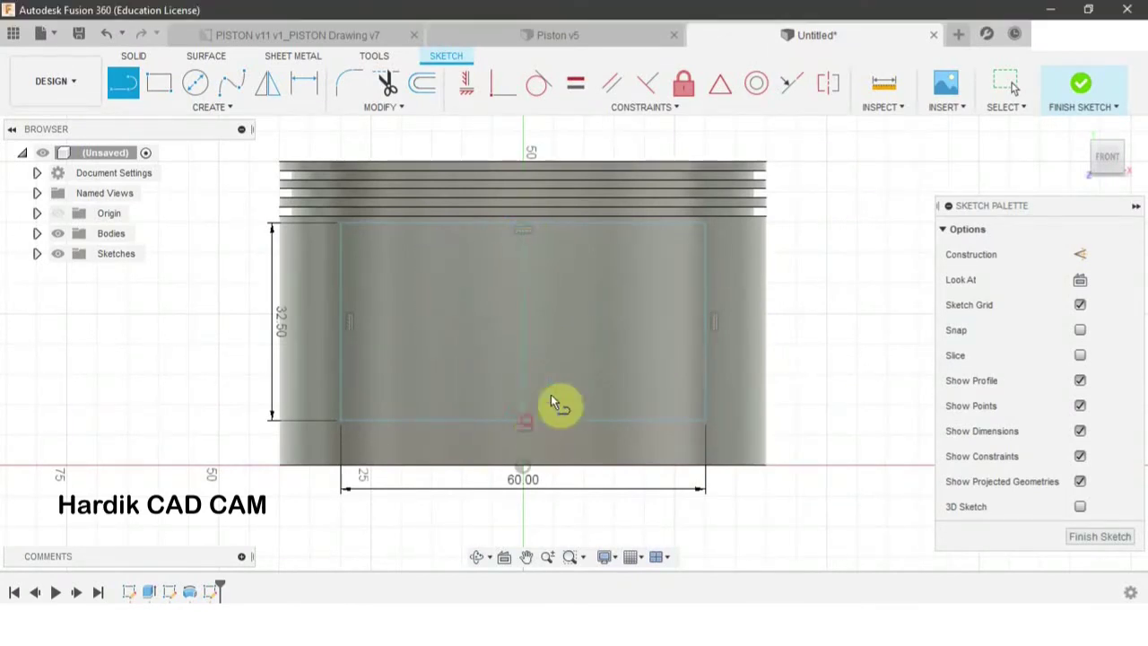
key("Escape")
Check the side view in the piston drawing for the recess's distance from the piston's base.
scroll(521, 331, "up", 3)
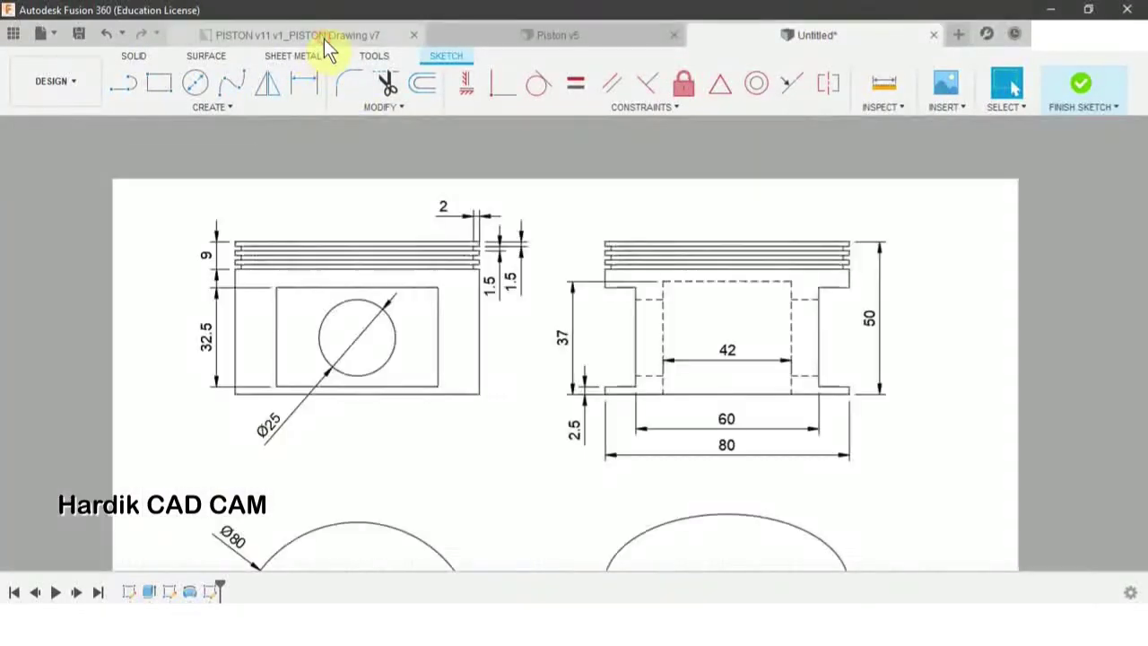
left_click(324, 39)
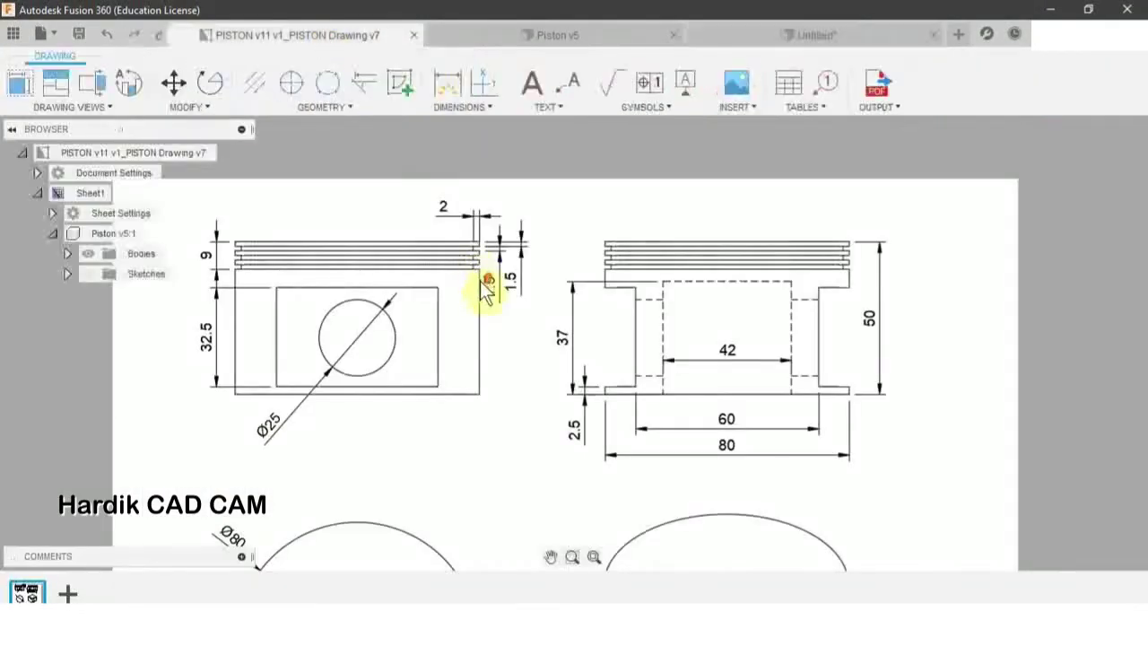
scroll(559, 341, "down", 1)
scroll(556, 416, "up", 3)
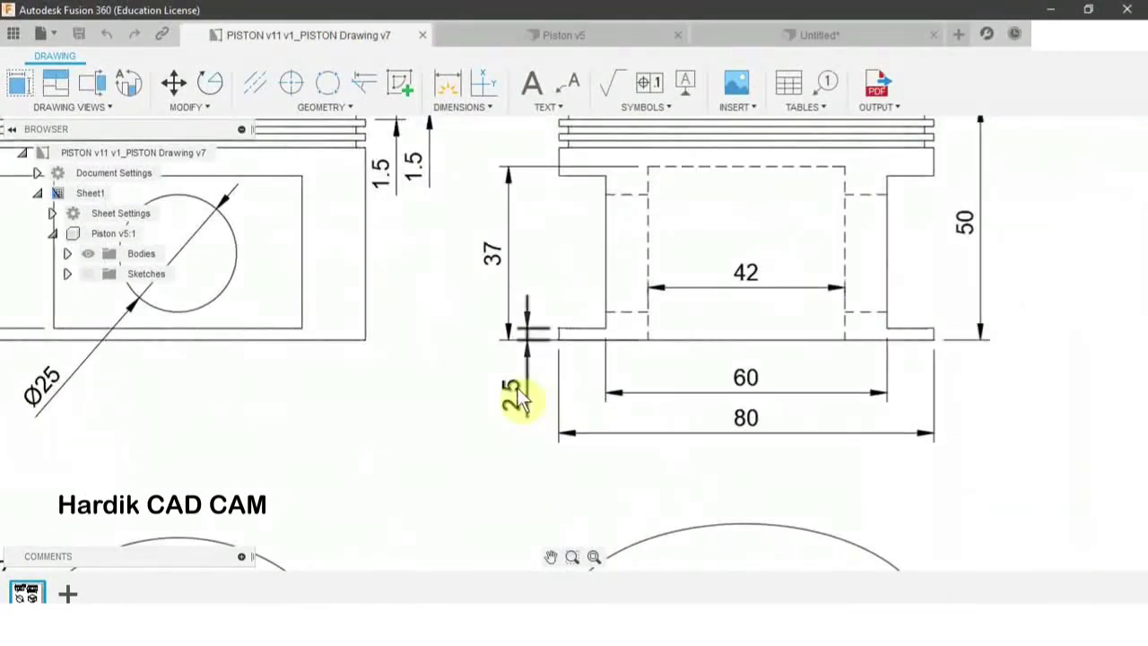
scroll(668, 285, "up", 2)
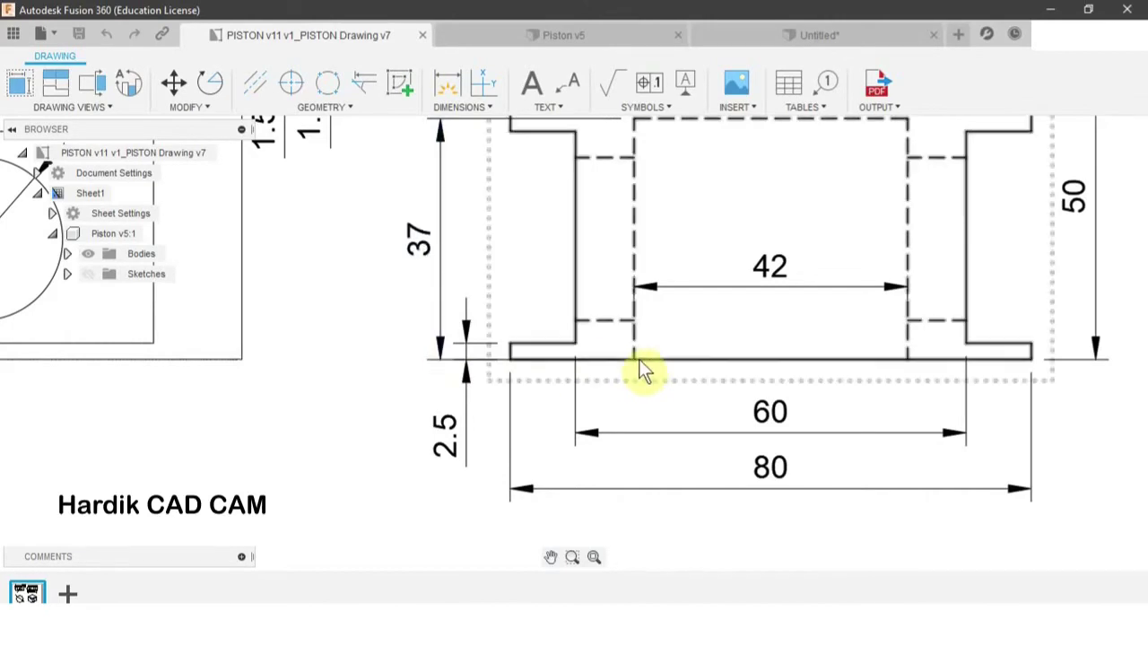
Return to the piston sketch and dimension the rectangle's lower edge 2.5 mm above the origin point at the base.
left_click(793, 38)
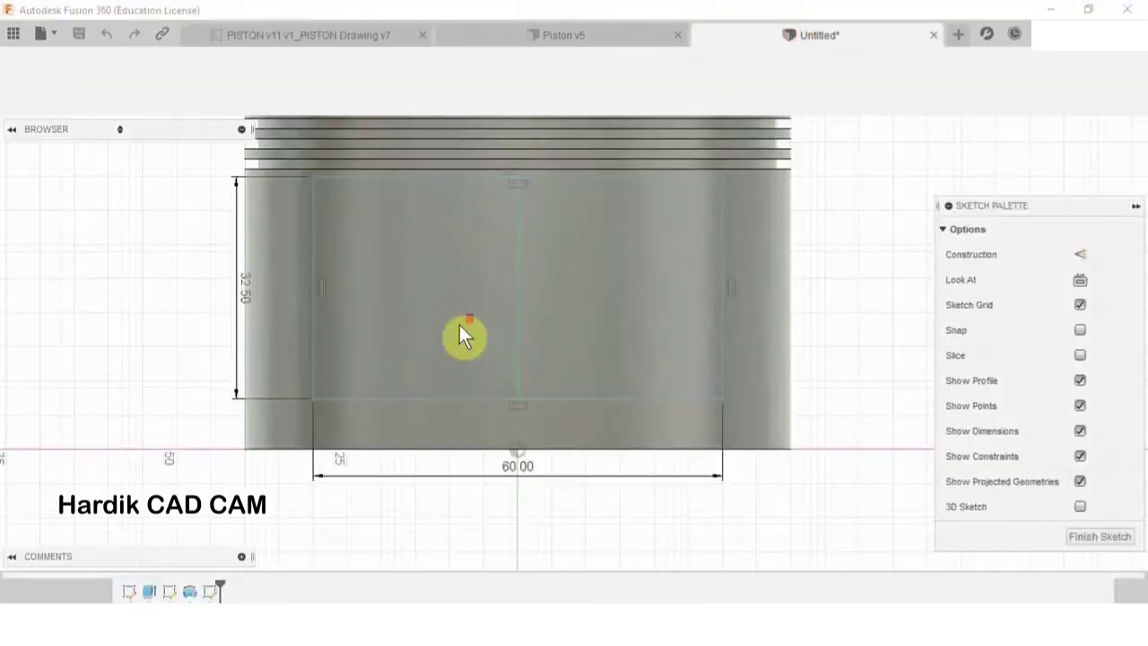
scroll(462, 326, "up", 1)
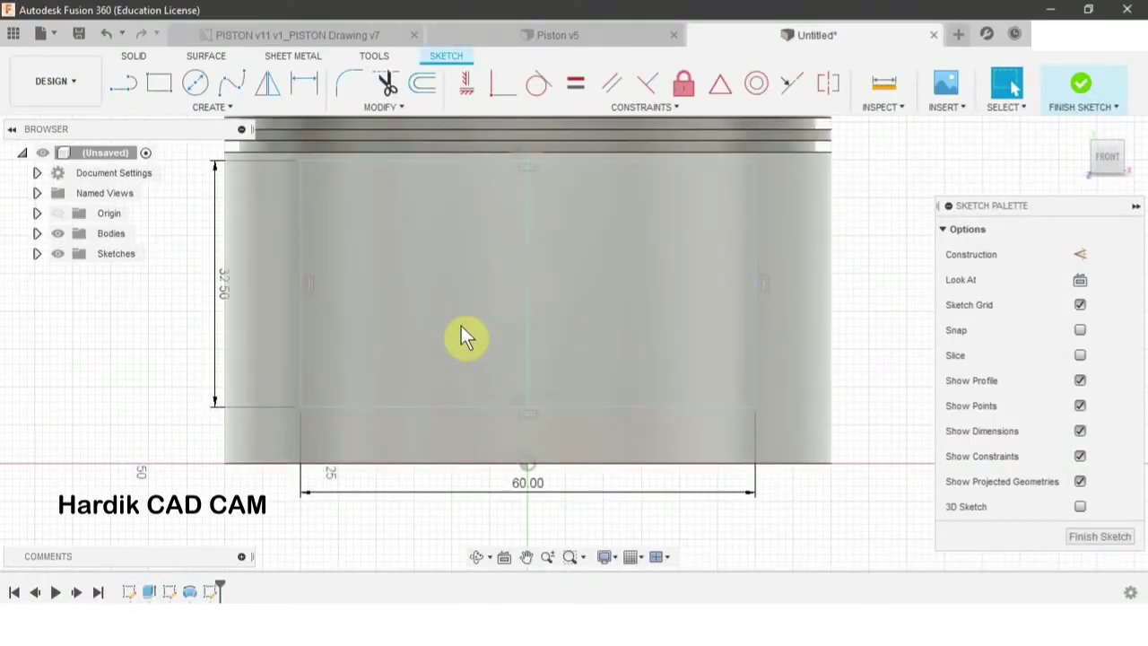
key("d")
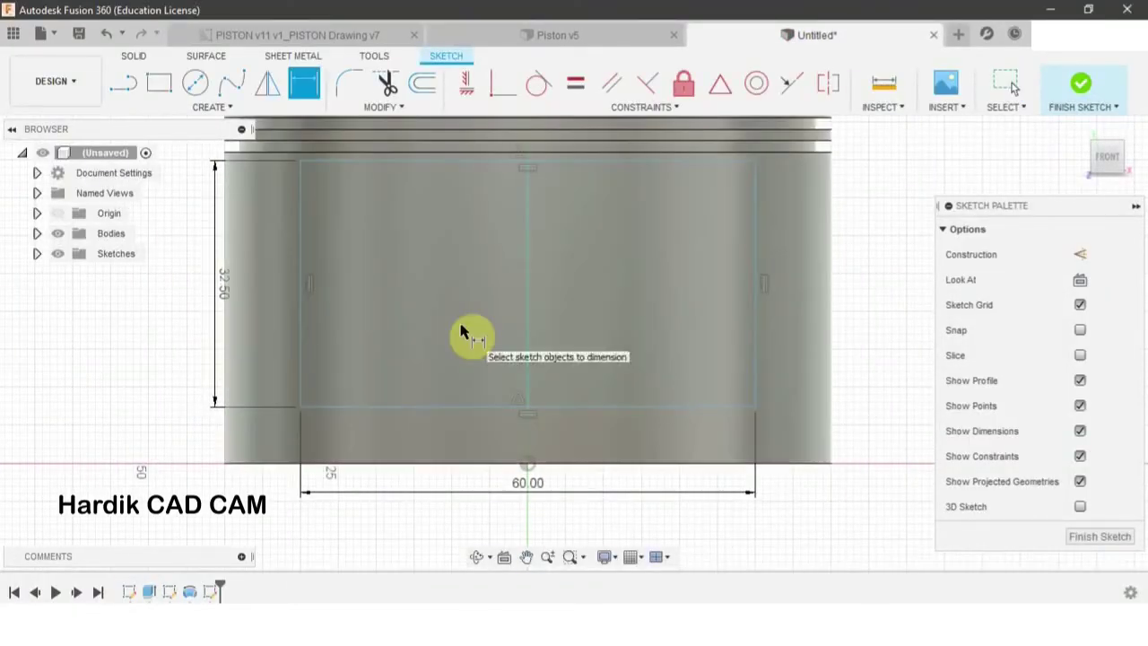
left_click(413, 409)
left_click(528, 465)
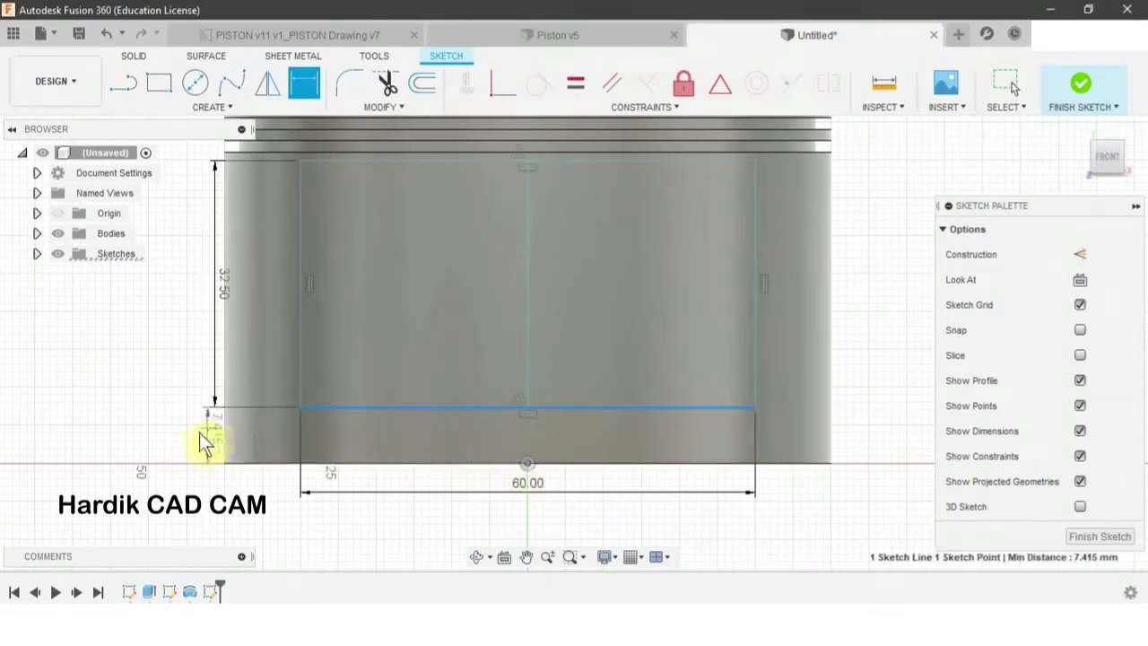
left_click(185, 433)
type("2")
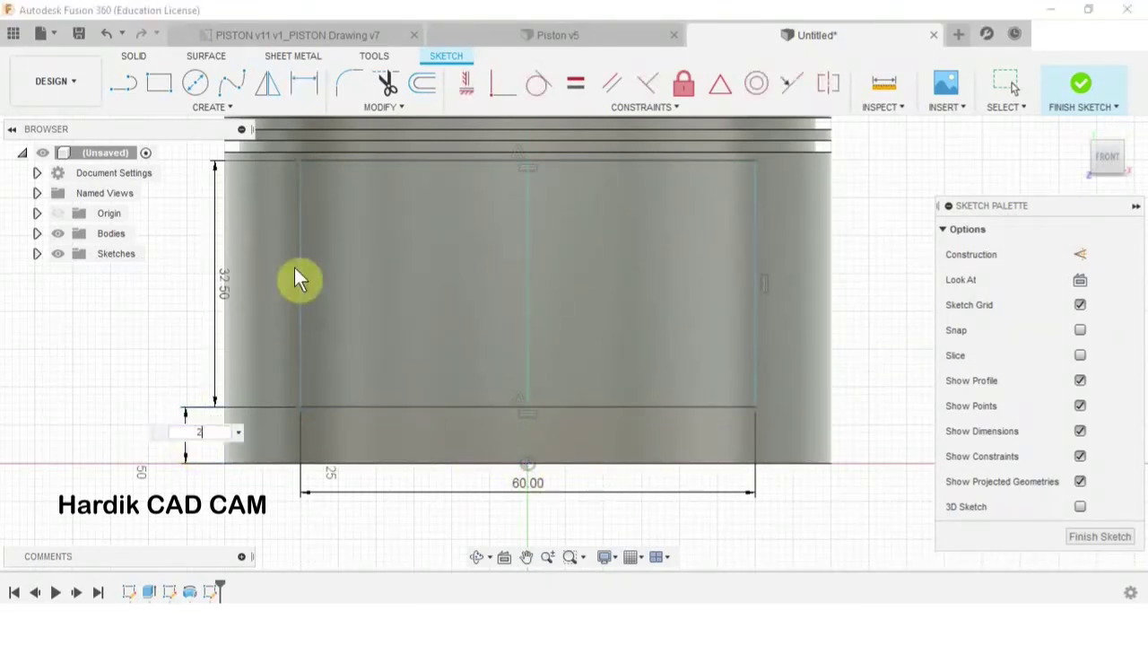
type(".5")
key("Return")
key("Escape")
scroll(459, 279, "down", 1)
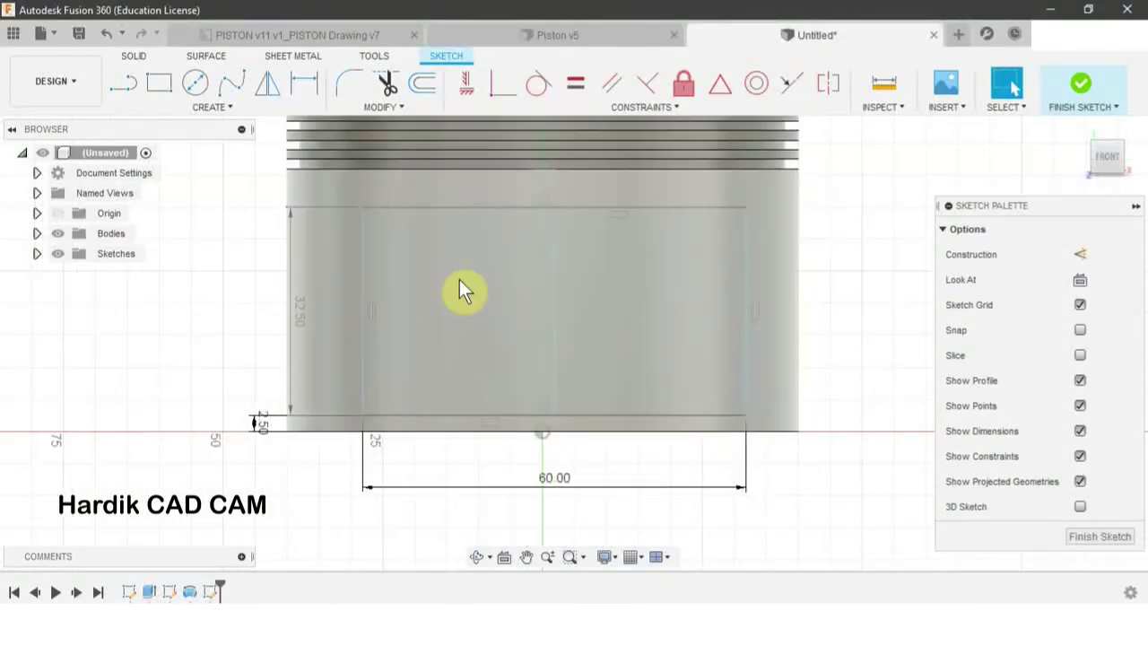
Align the lower end of the rectangle's middle line vertically with the origin using a Horizontal/Vertical constraint.
left_click(475, 209)
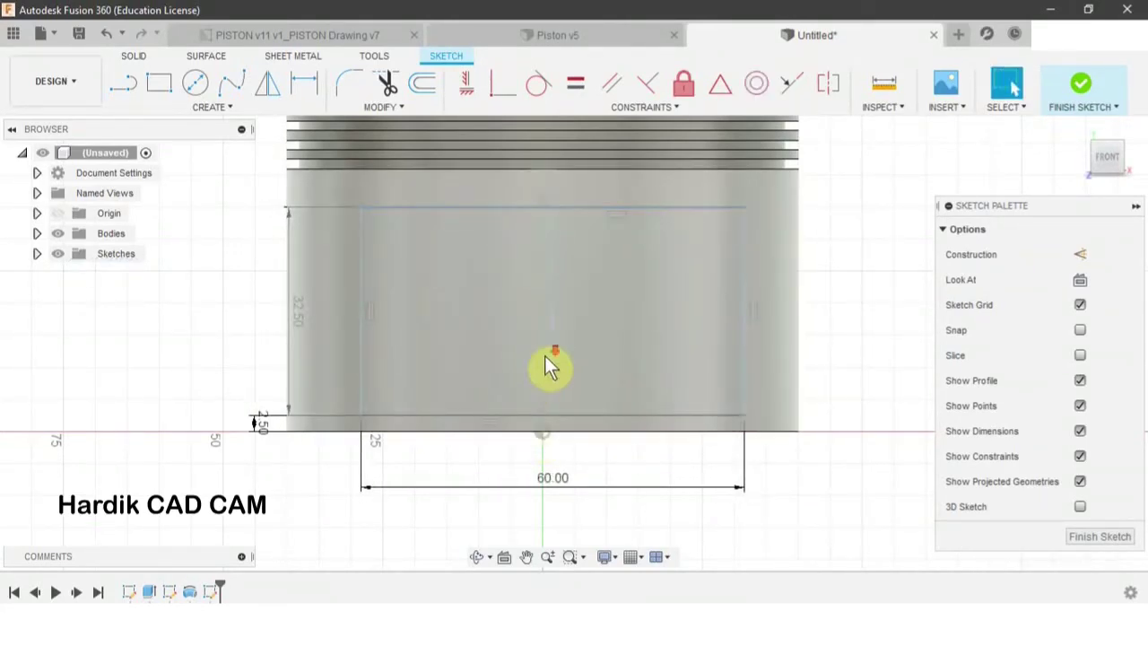
scroll(545, 356, "up", 2)
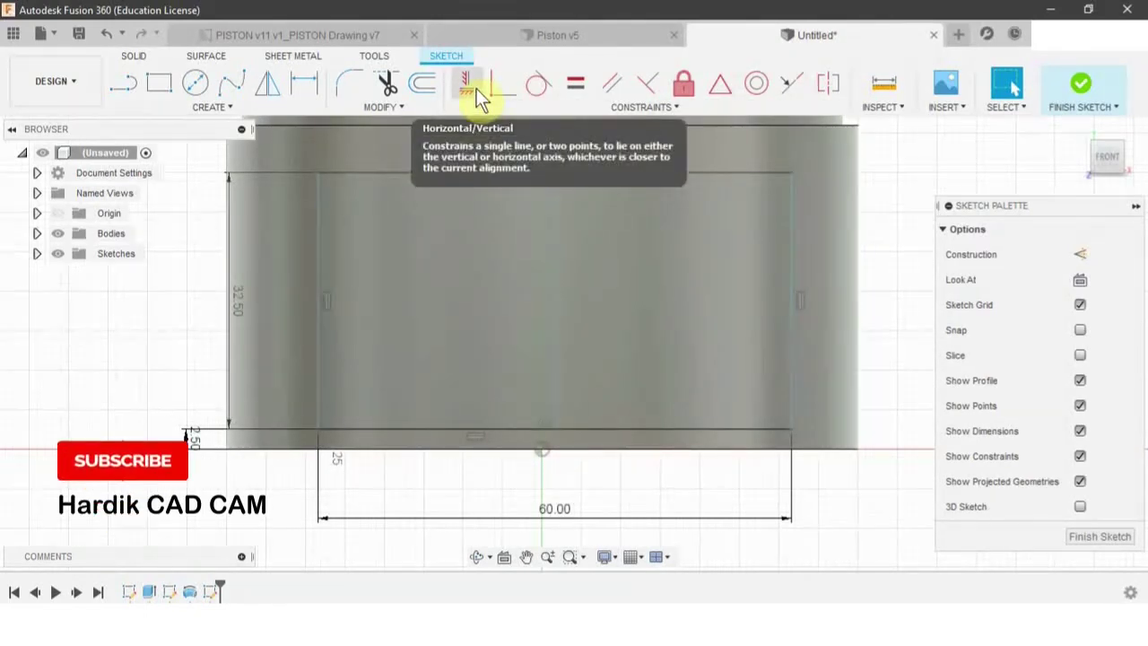
left_click(463, 88)
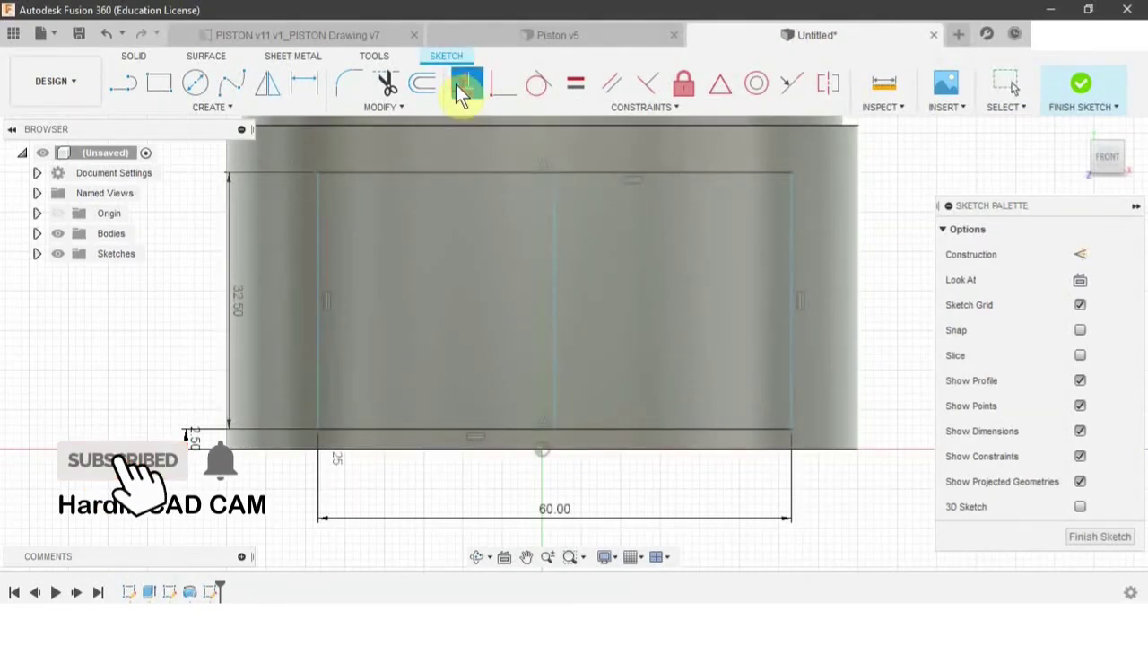
left_click(549, 442)
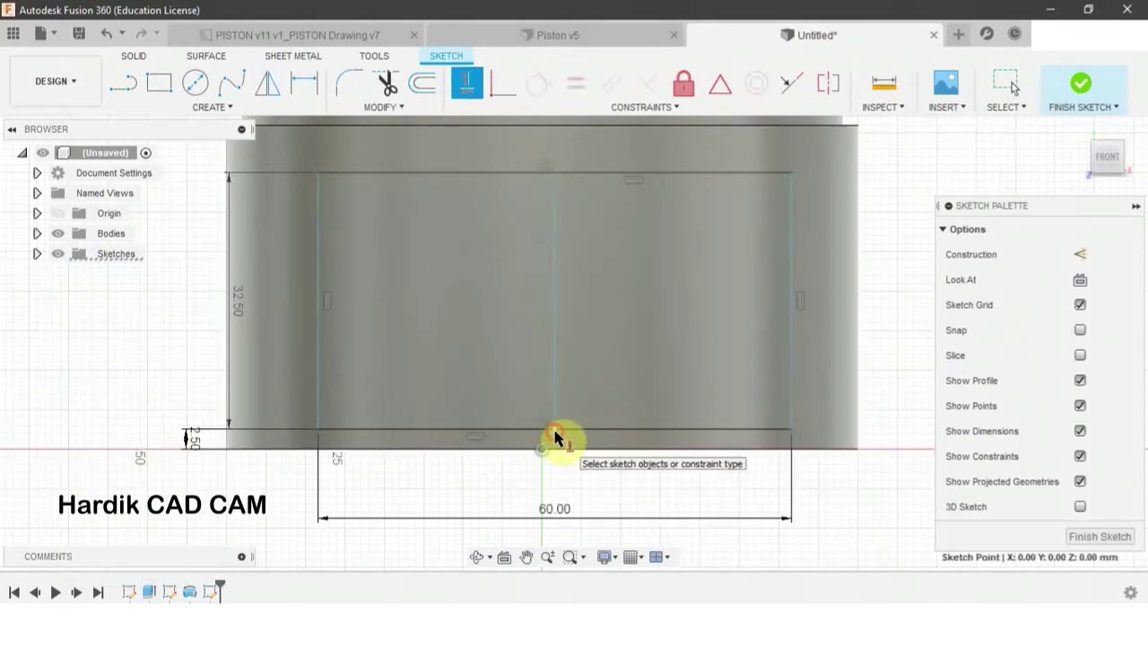
left_click(555, 436)
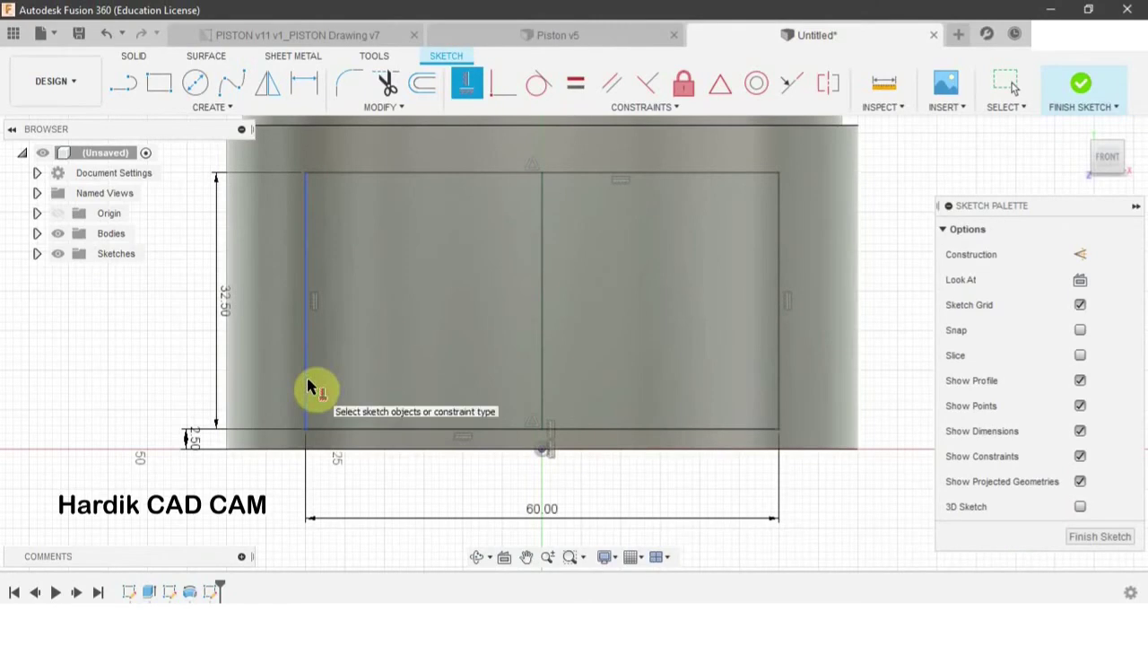
key("Escape")
scroll(492, 276, "down", 2)
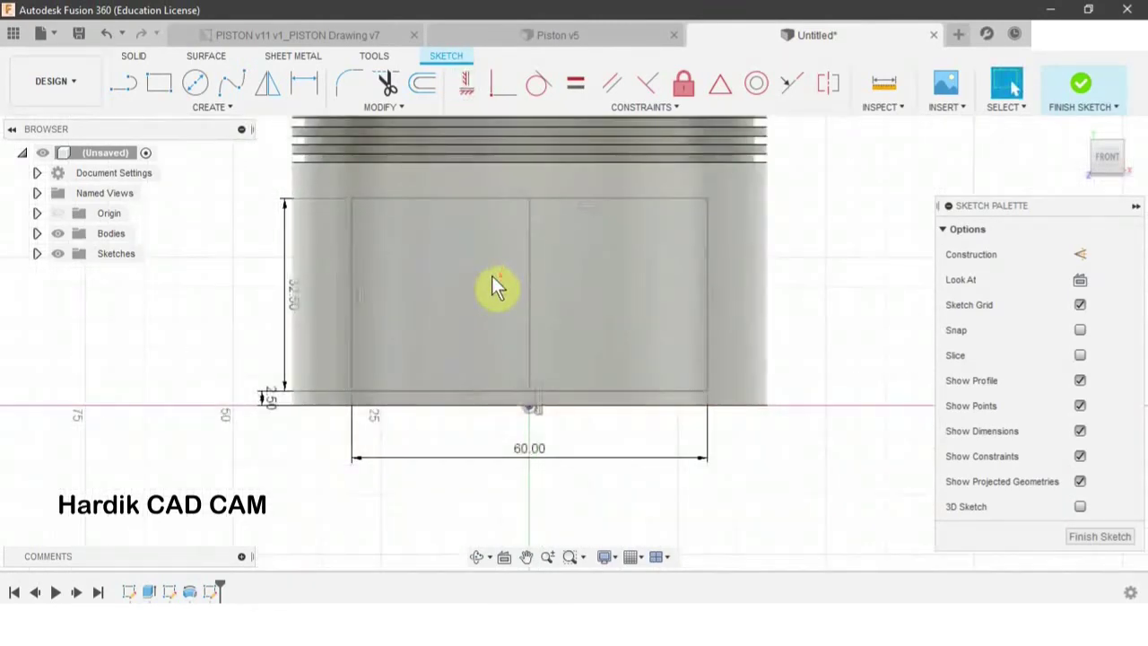
Draw three lines closing a profile about 13.4 mm wide from the rectangle's right edge out past the piston's side, at the rectangle's height.
scroll(494, 283, "up", 1)
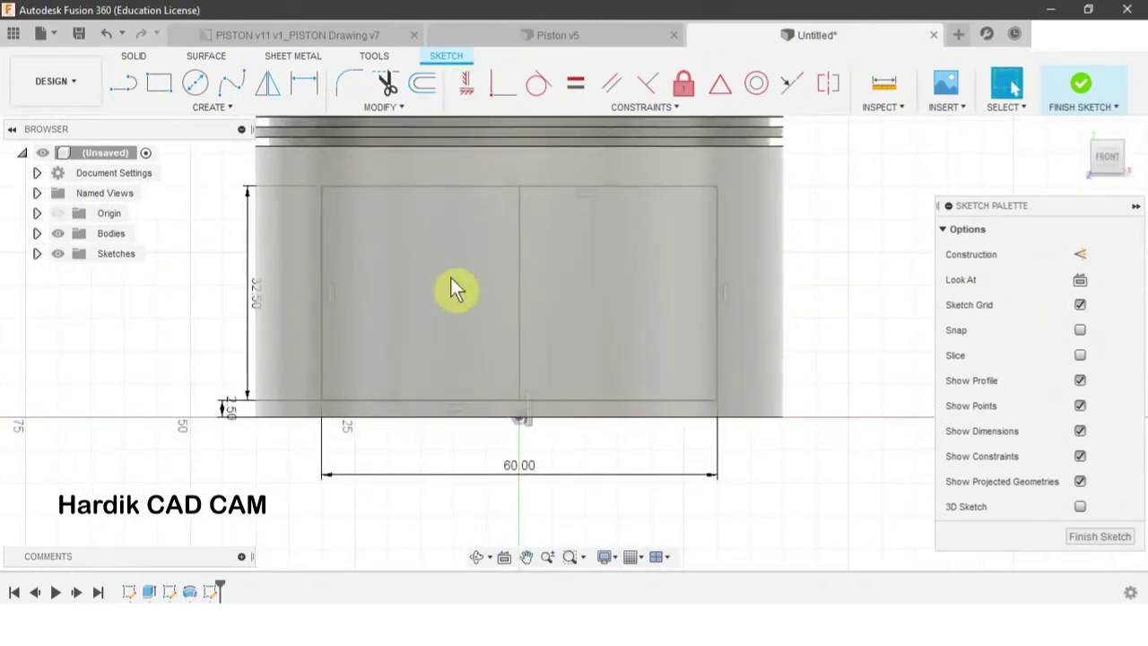
key("l")
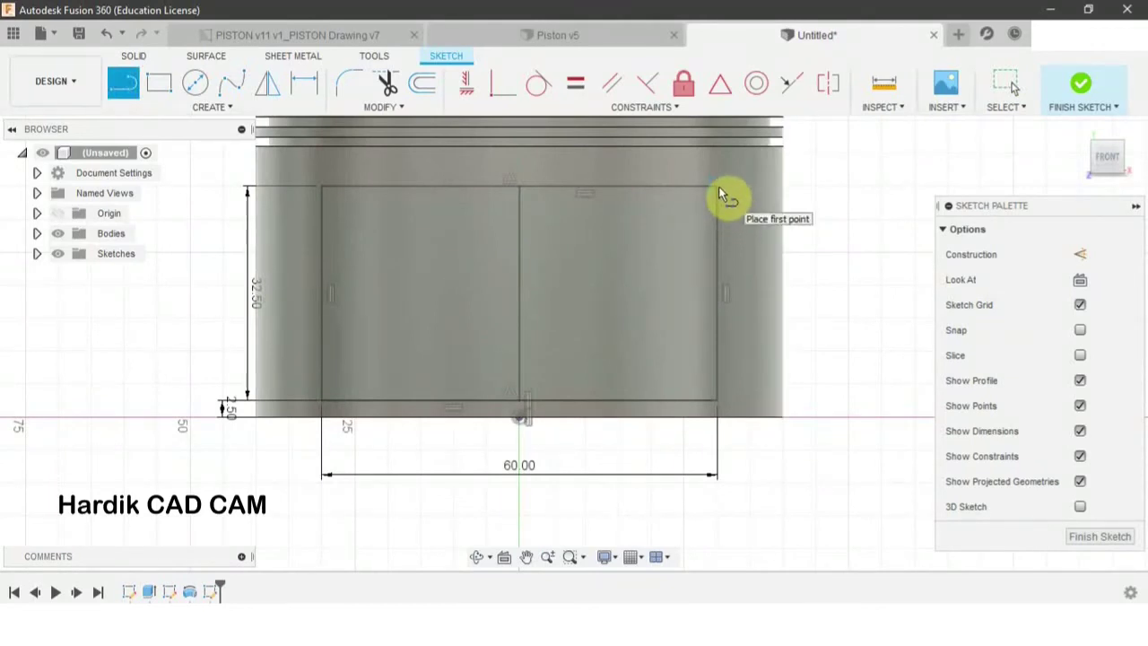
left_click(719, 190)
left_click(805, 186)
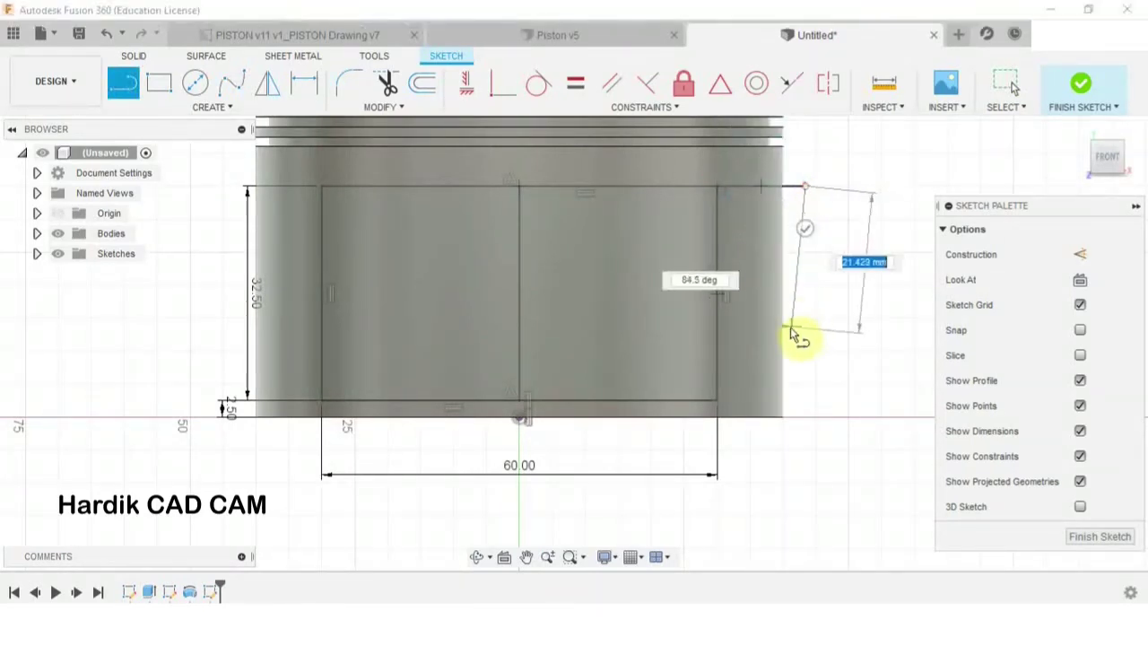
key("Escape")
key("l")
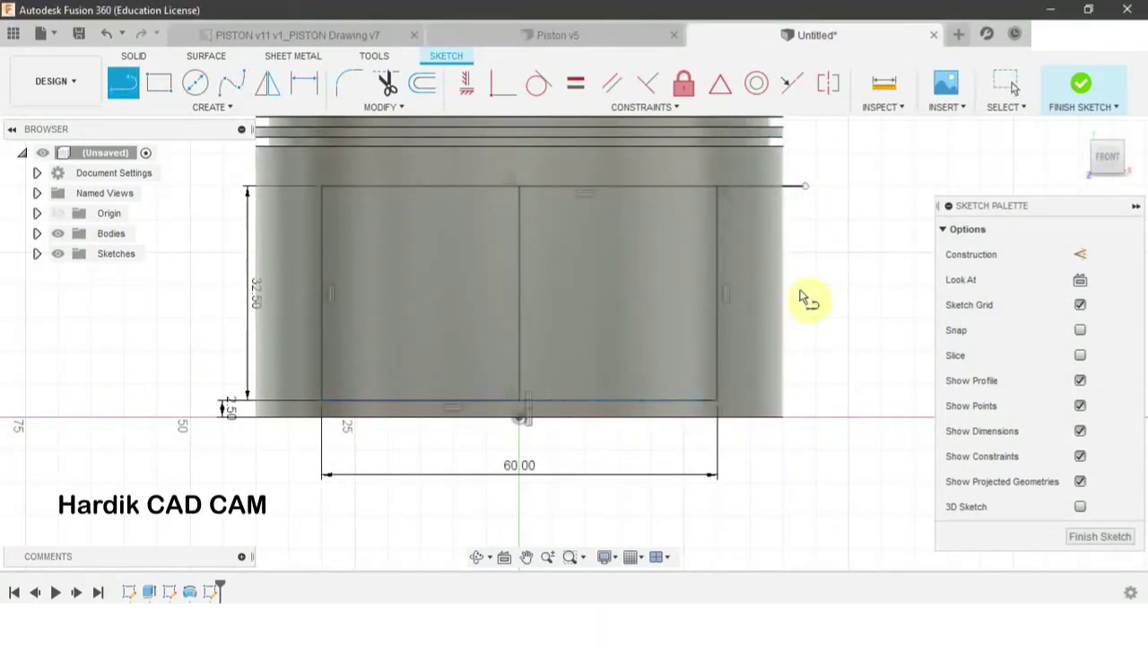
left_click(808, 187)
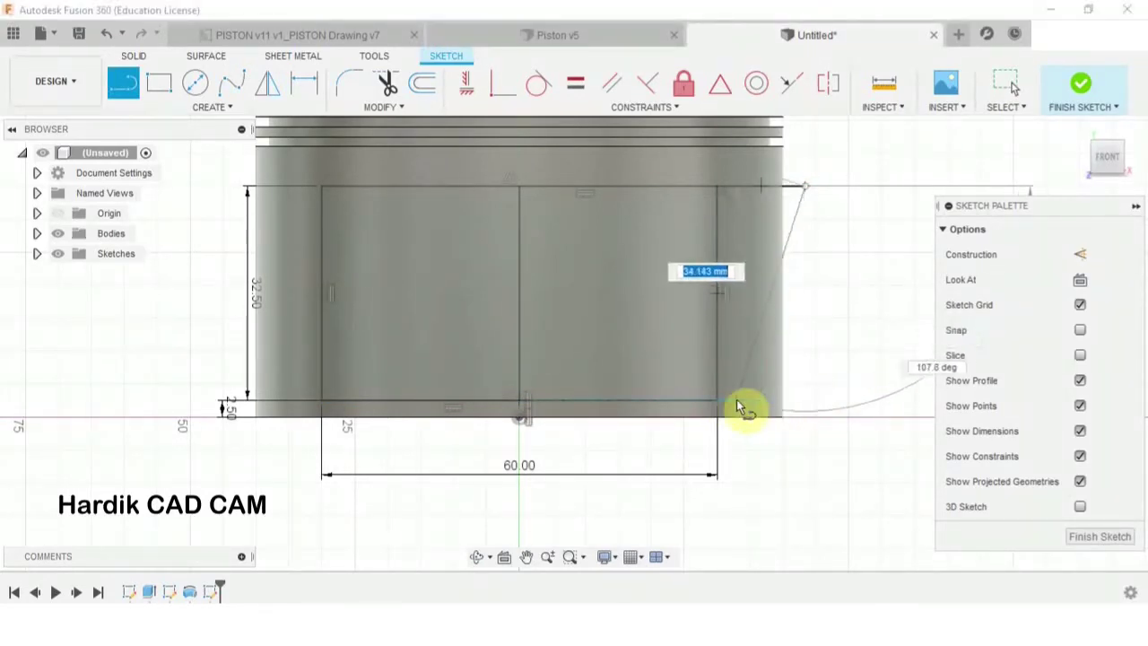
left_click(806, 402)
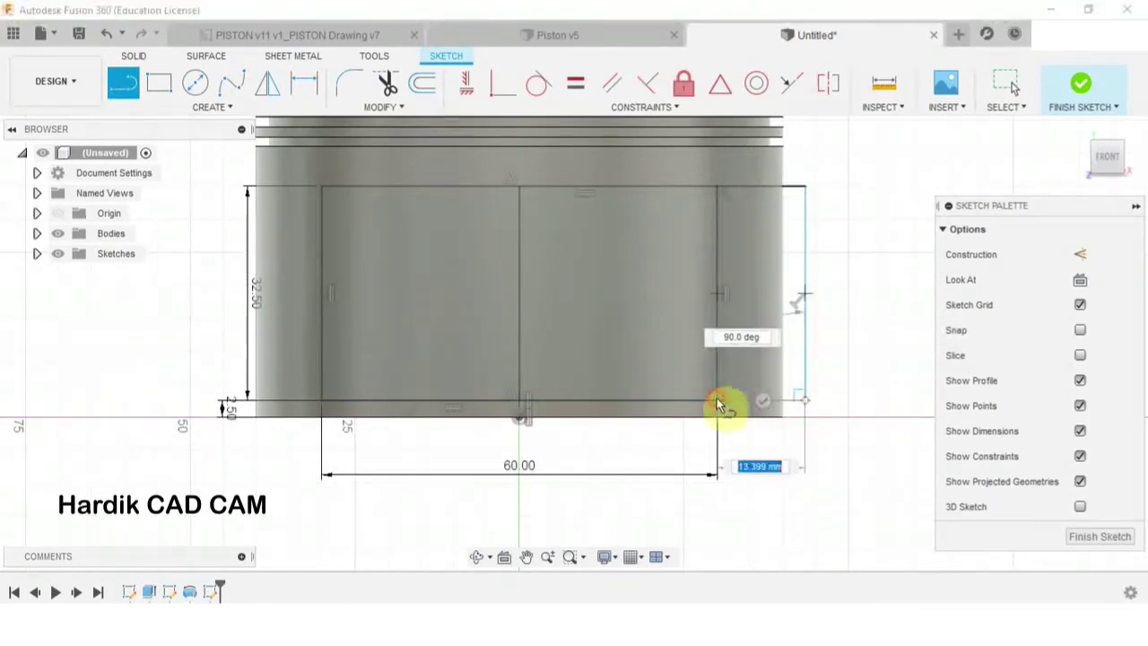
left_click(717, 401)
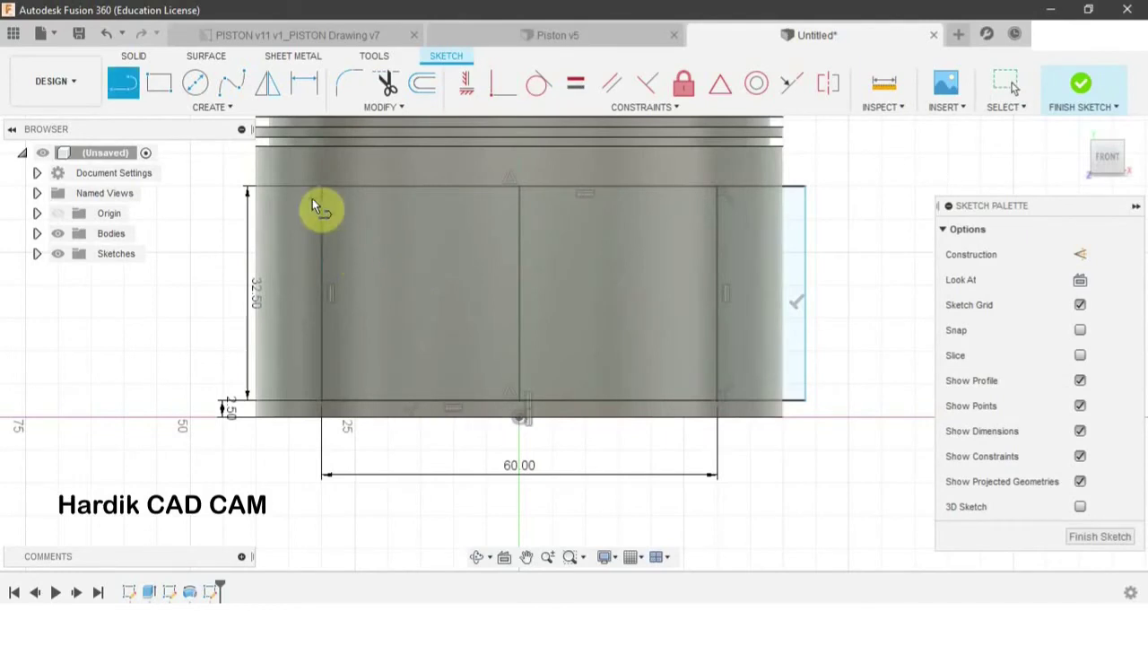
Draw a matching closed profile from the rectangle's left edge out past the piston's left side, and check that both outer profiles are selectable.
left_click(233, 187)
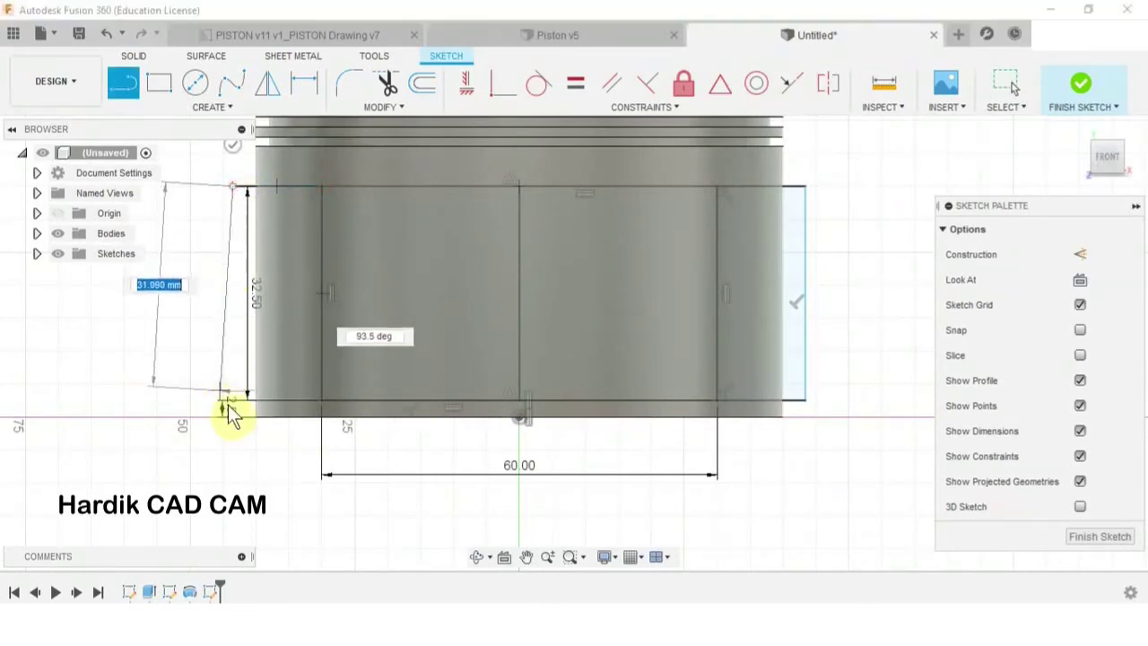
left_click(235, 401)
double_click(325, 401)
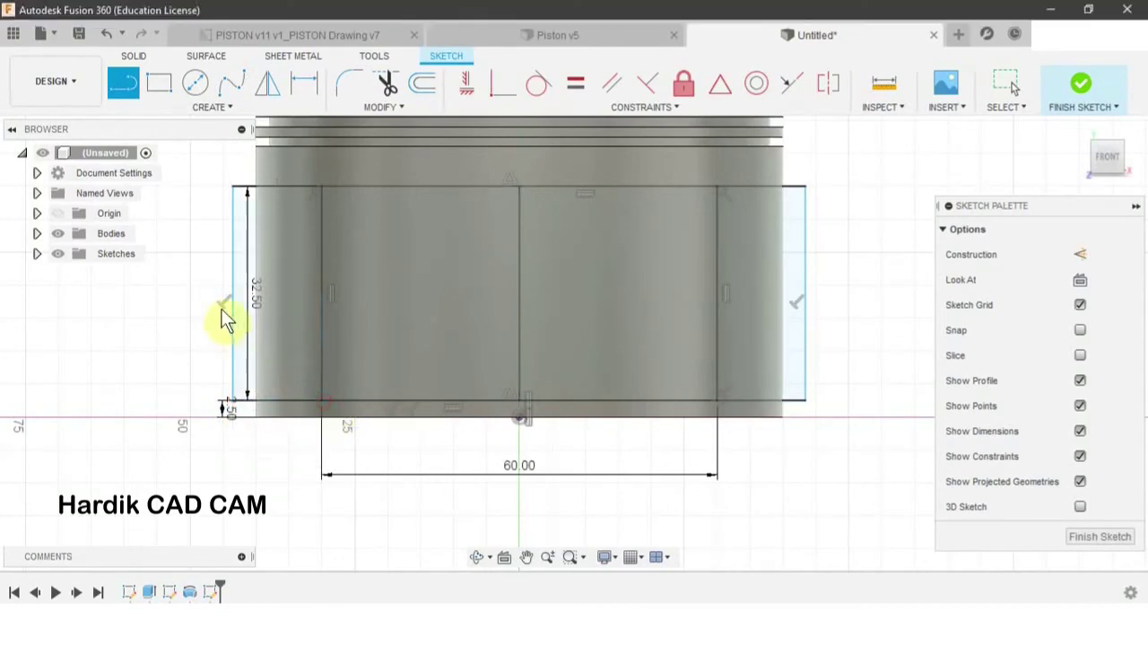
key("Escape")
left_click(249, 205)
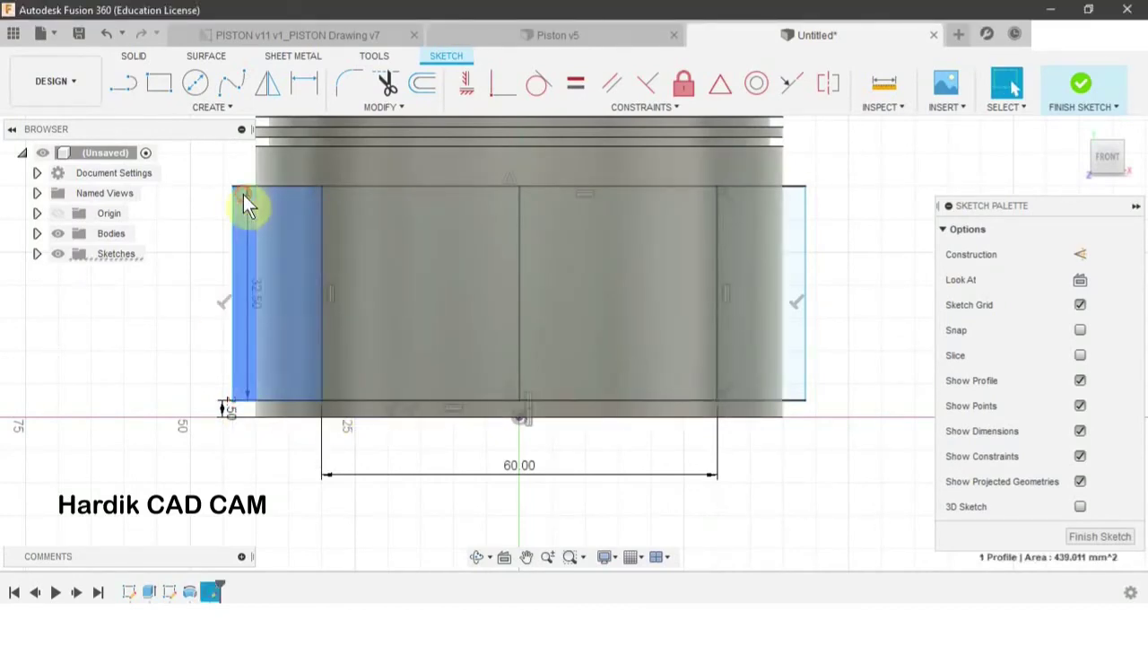
left_click(790, 236)
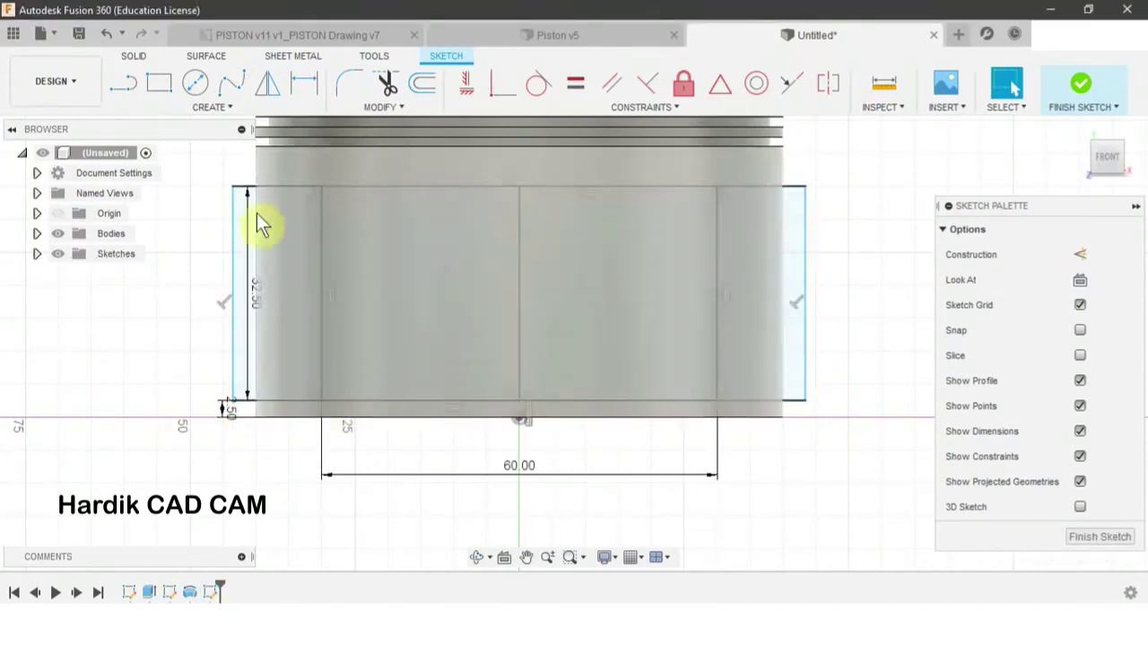
Finish the sketch and extrude both outer profiles symmetrically by 40 mm as a cut to form the piston's side recesses.
left_click(1081, 87)
mouse_move(762, 266)
middle_mouse_down("shift")
mouse_move(762, 295)
mouse_move(781, 314)
middle_mouse_up("shift")
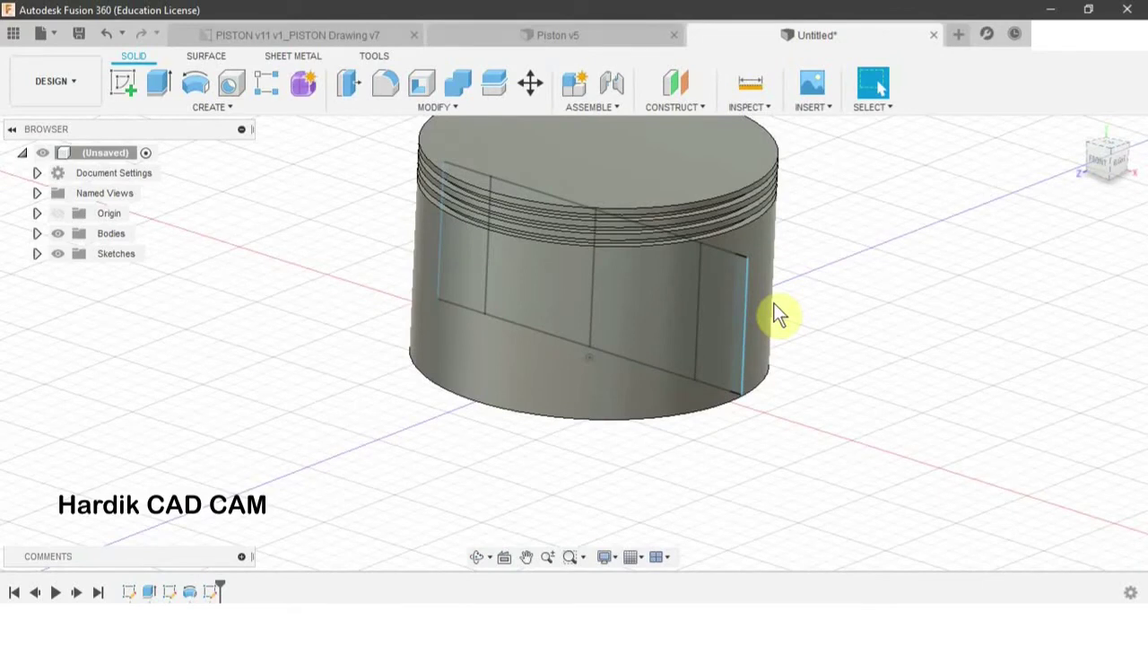
key("e")
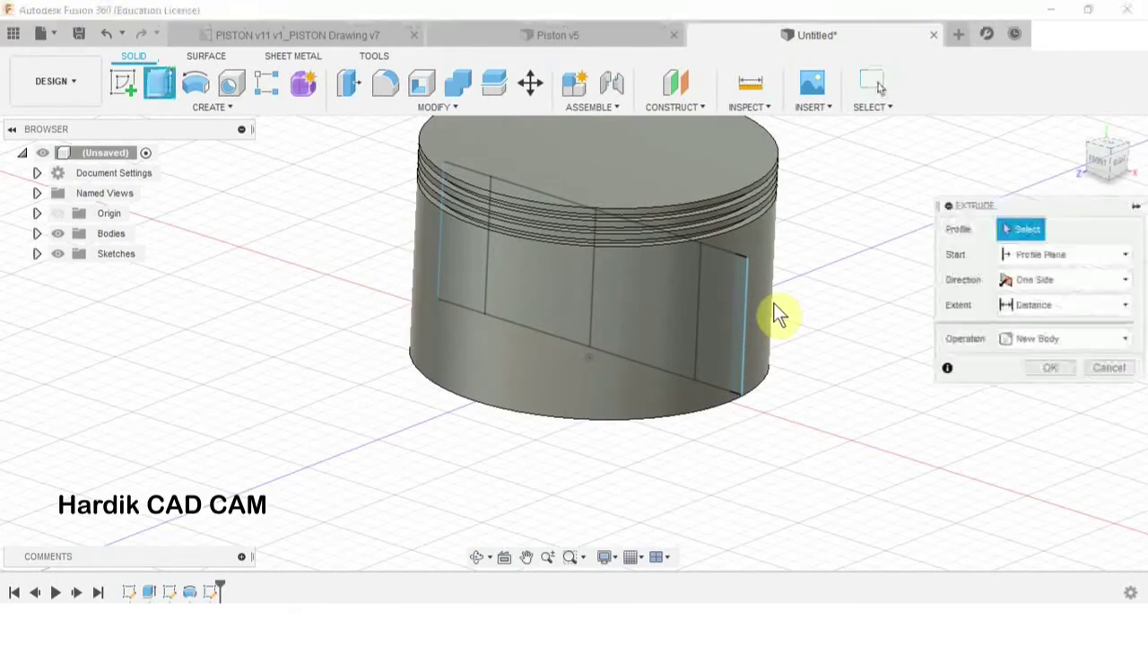
left_click(732, 284)
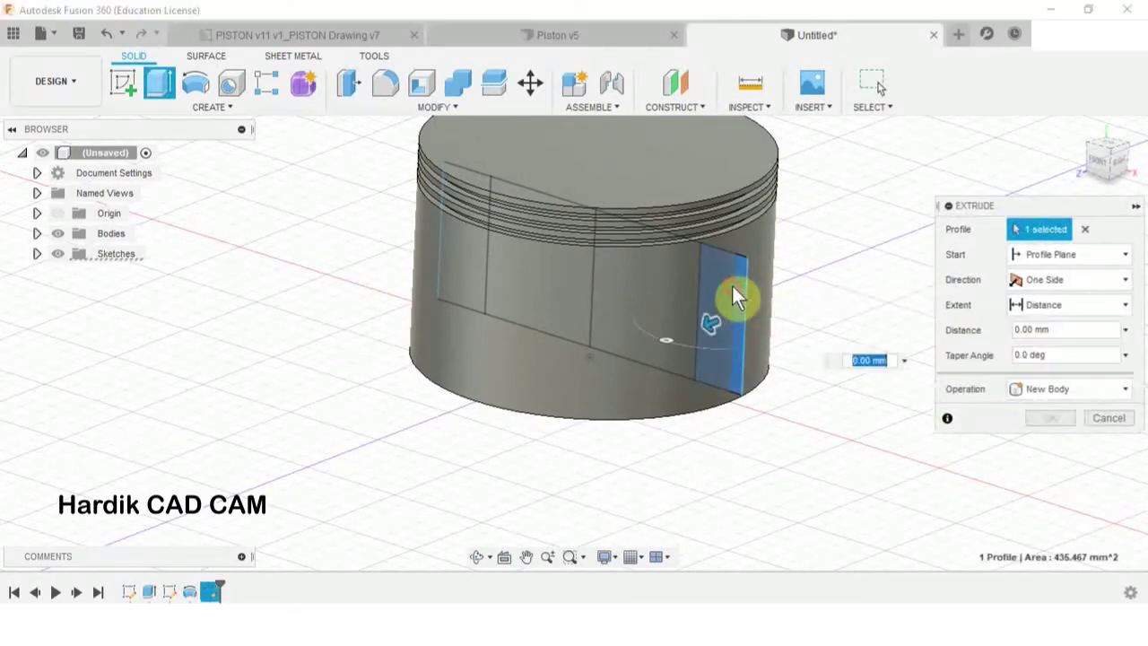
left_click(457, 242)
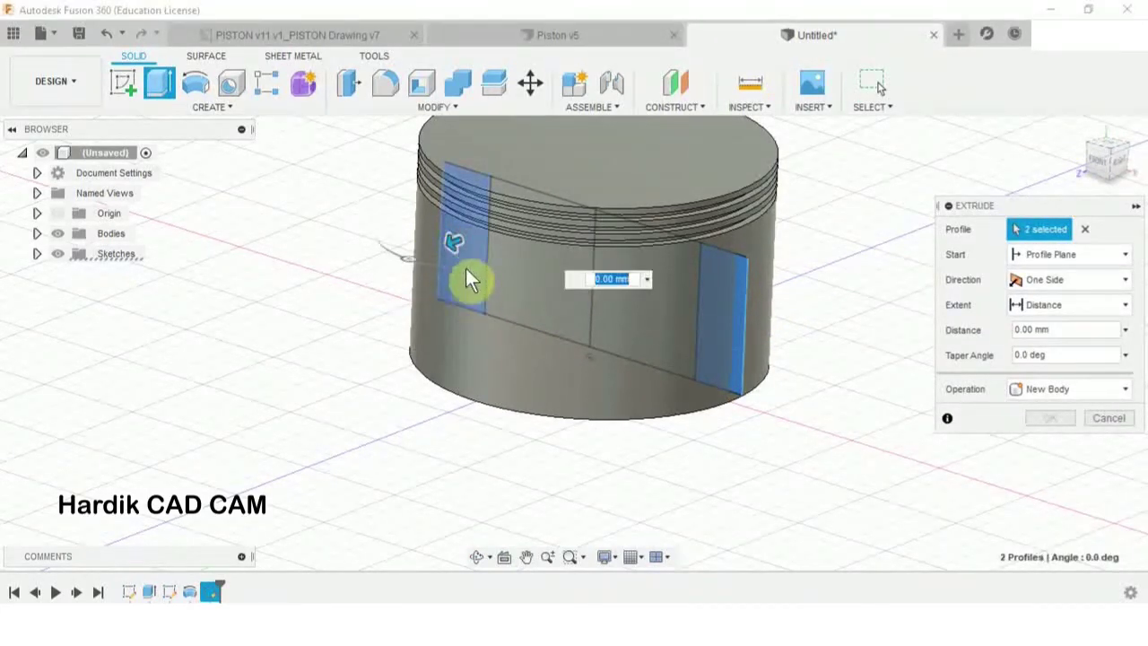
left_click(1077, 280)
left_click(1046, 344)
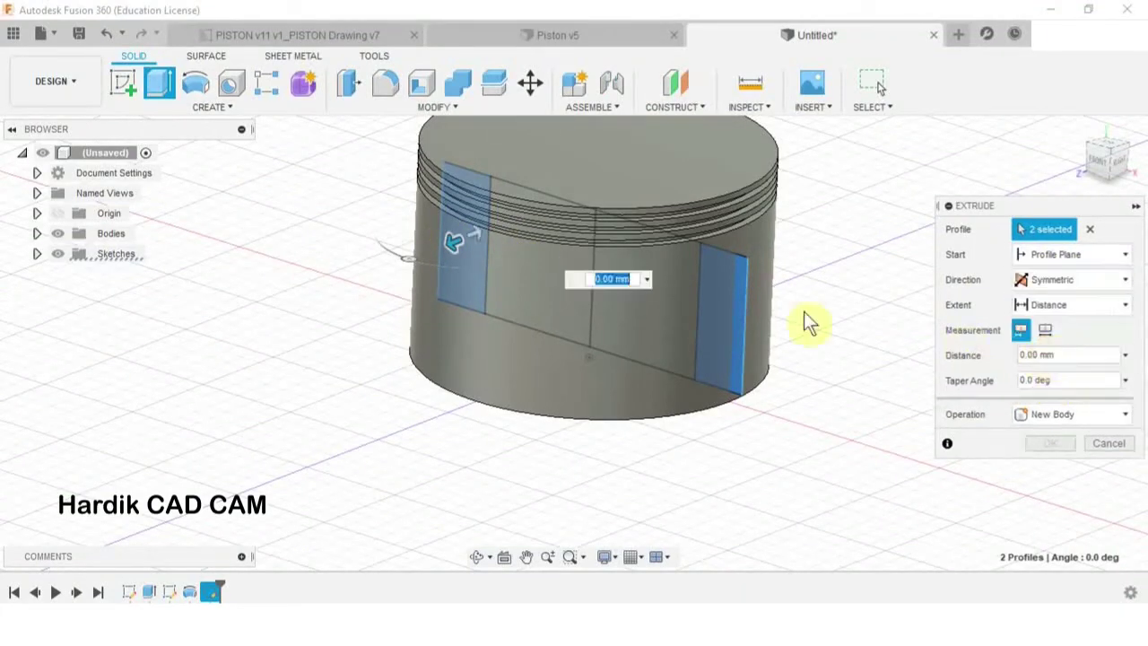
left_click_drag(448, 250, 340, 286)
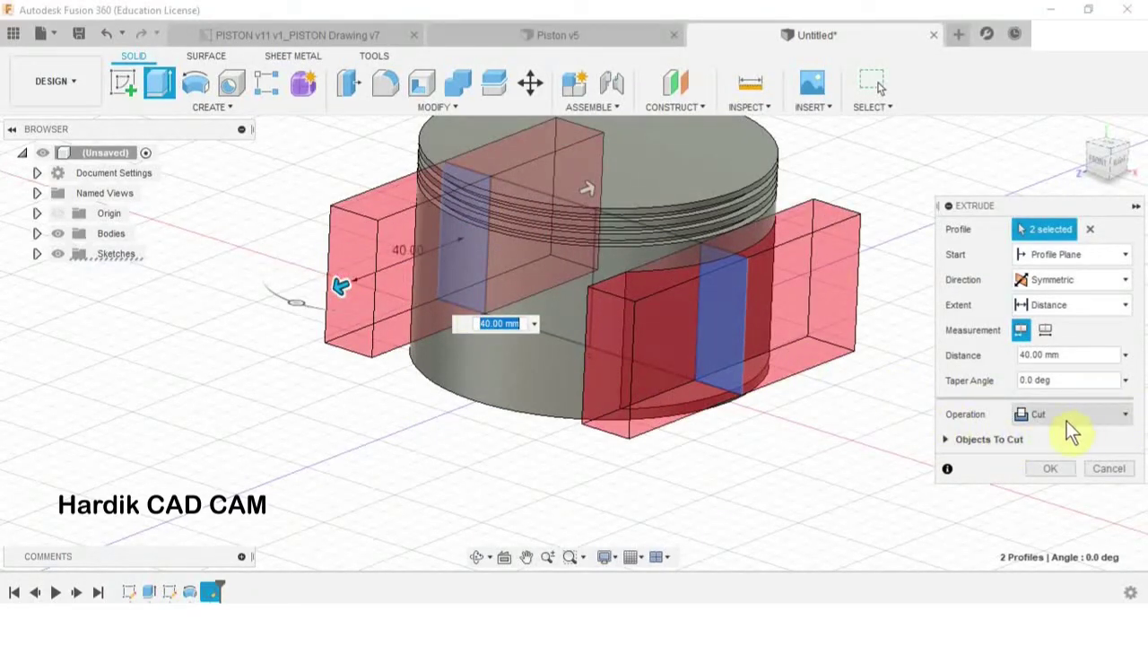
left_click(1045, 467)
mouse_move(990, 440)
middle_mouse_down("shift")
mouse_move(884, 347)
mouse_move(820, 317)
mouse_move(920, 336)
middle_mouse_up("shift")
middle_click_drag(689, 264, 712, 297, "shift")
Check the piston drawing for the pin hole's diameter and its position within the side recess, and return to the model.
left_click(314, 33)
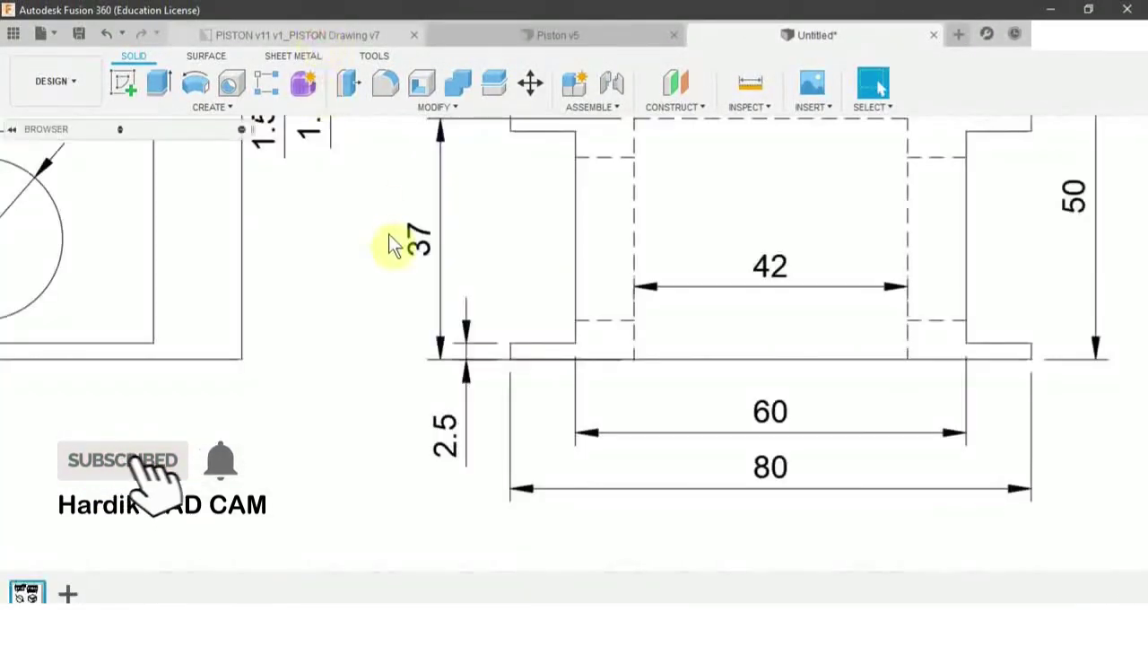
scroll(437, 253, "up", 3)
scroll(415, 318, "down", 1)
scroll(398, 280, "down", 5)
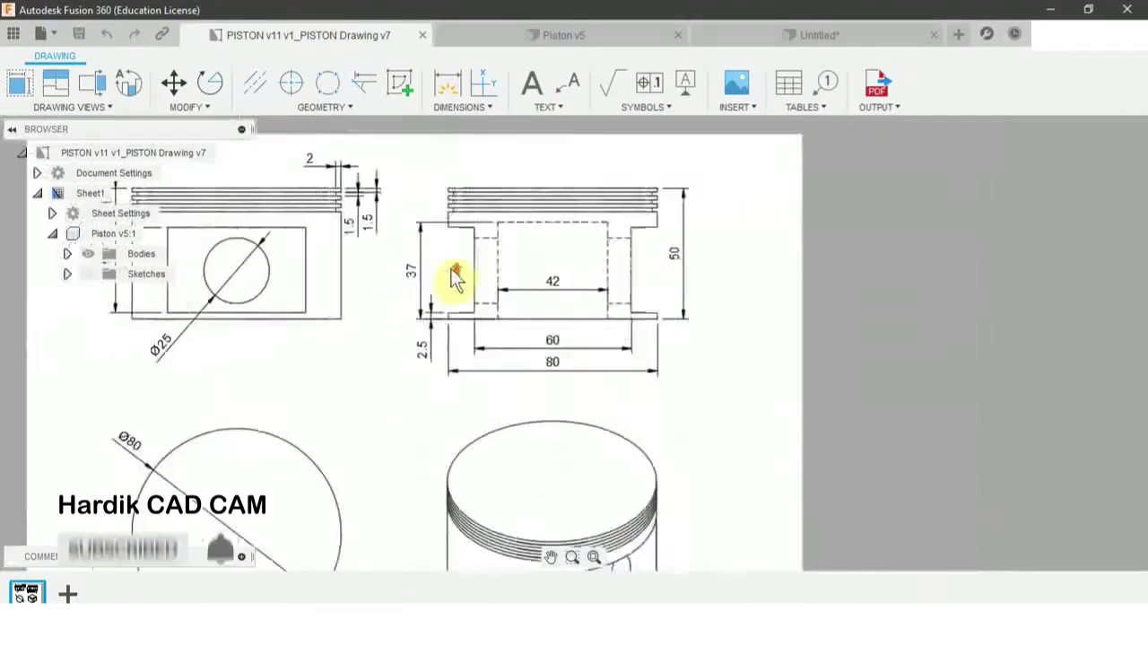
scroll(407, 292, "up", 2)
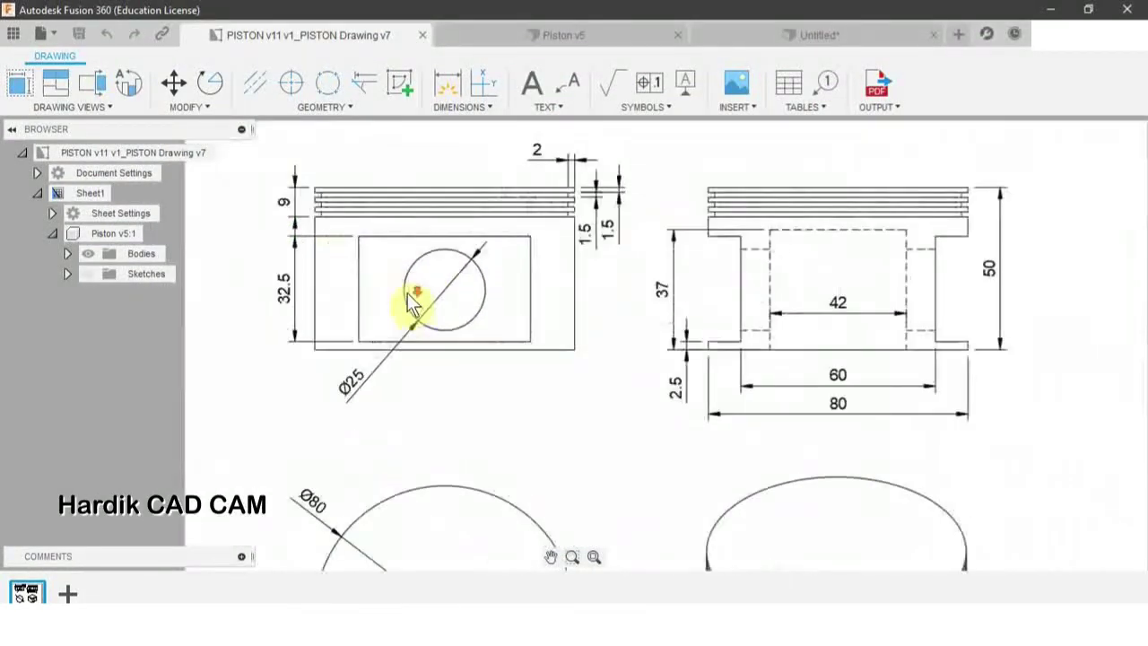
left_click(866, 34)
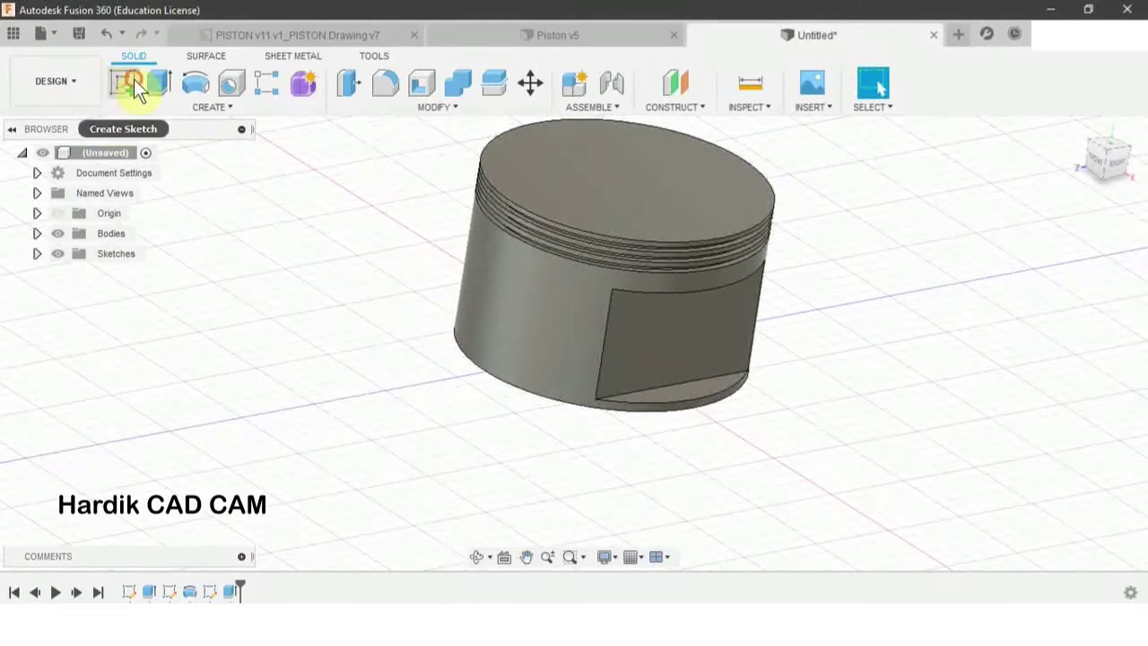
Sketch a 25 mm diameter circle on the side recess's flat face and align its centre vertically with the origin.
left_click(134, 83)
left_click(680, 350)
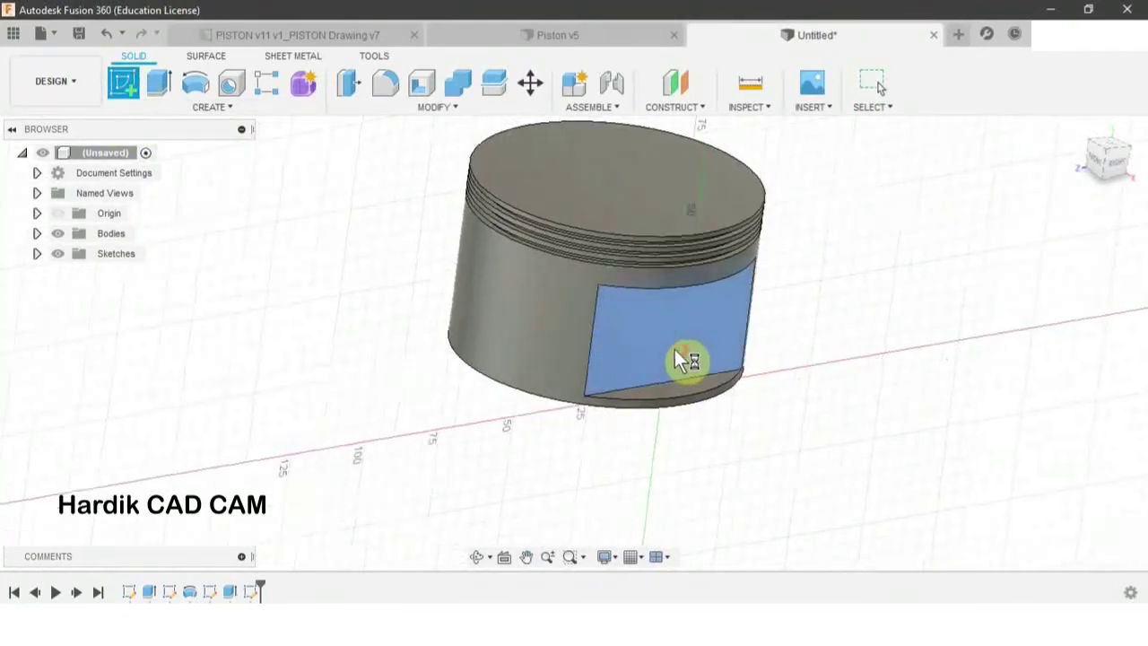
left_click_drag(539, 307, 556, 312)
key("Escape")
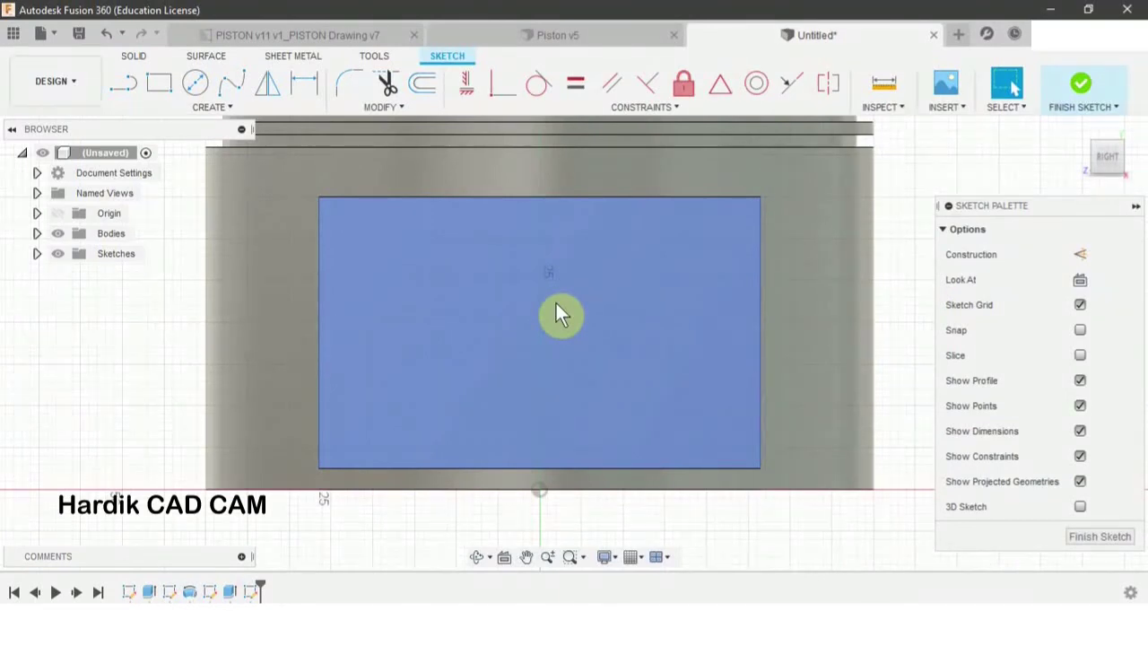
key("c")
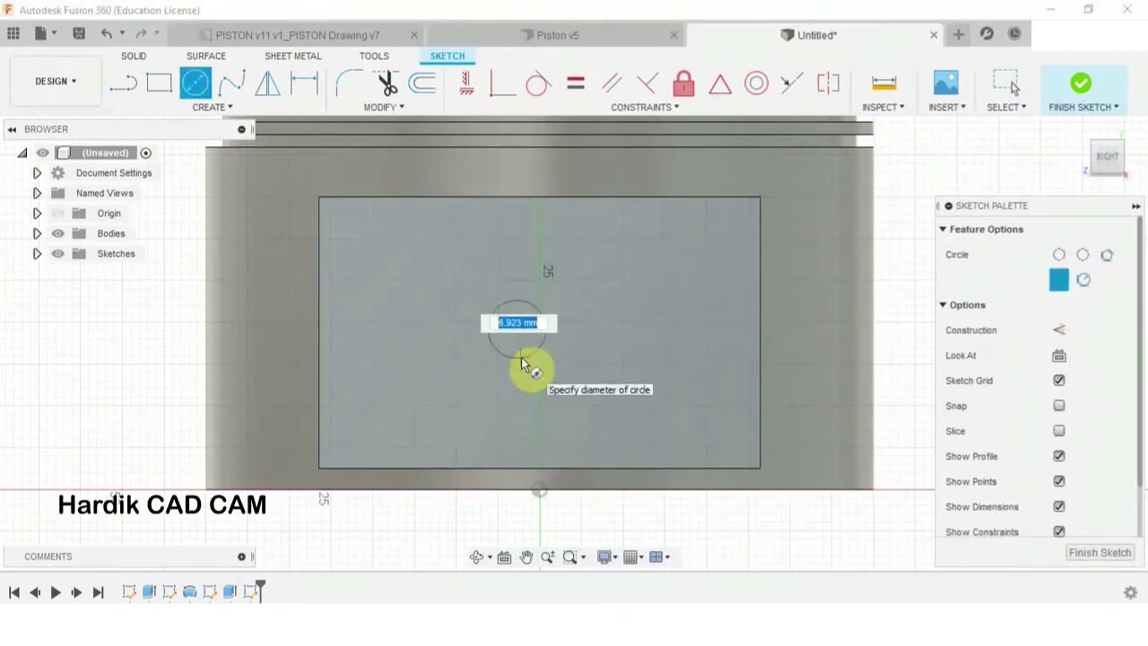
type("25")
key("Return")
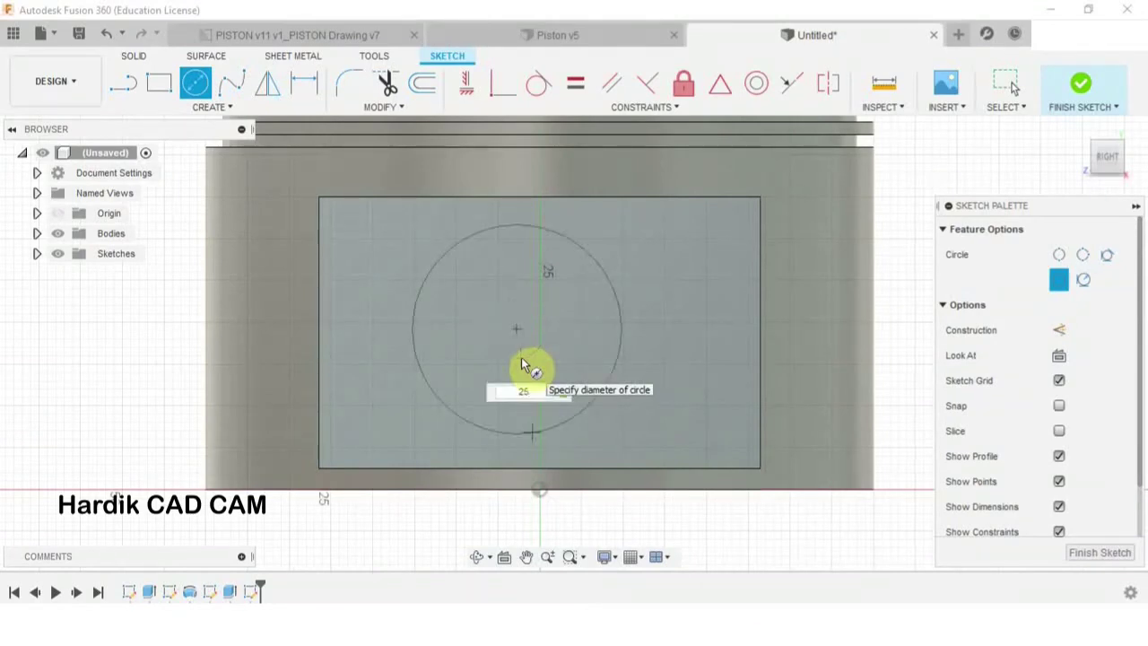
key("Escape")
scroll(521, 358, "up", 2)
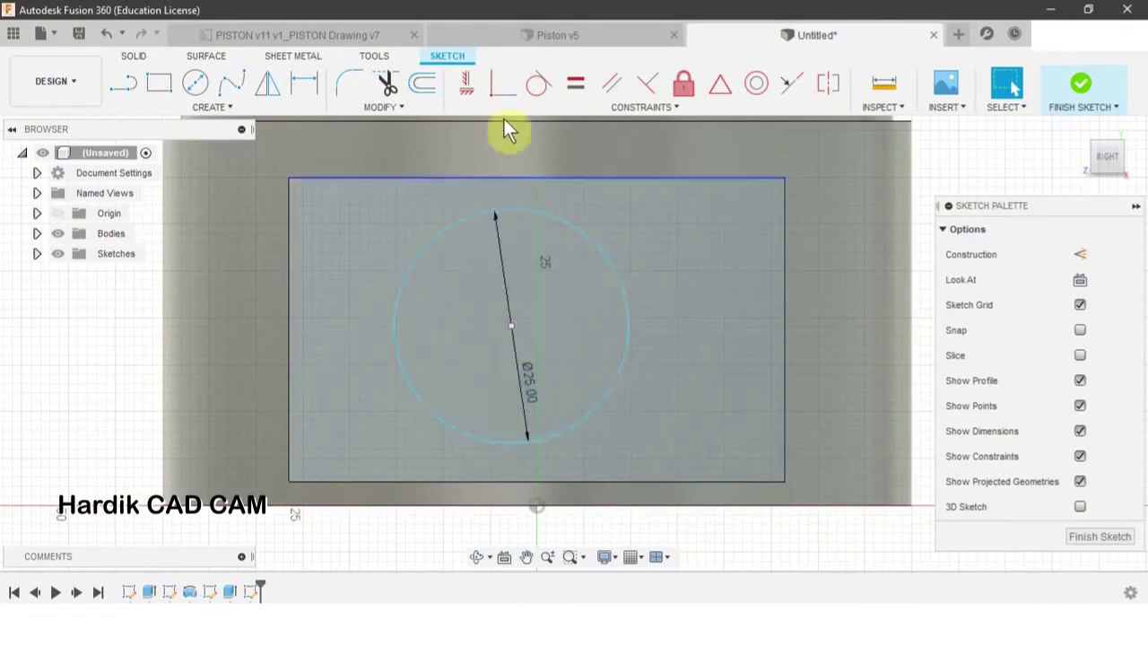
left_click(466, 87)
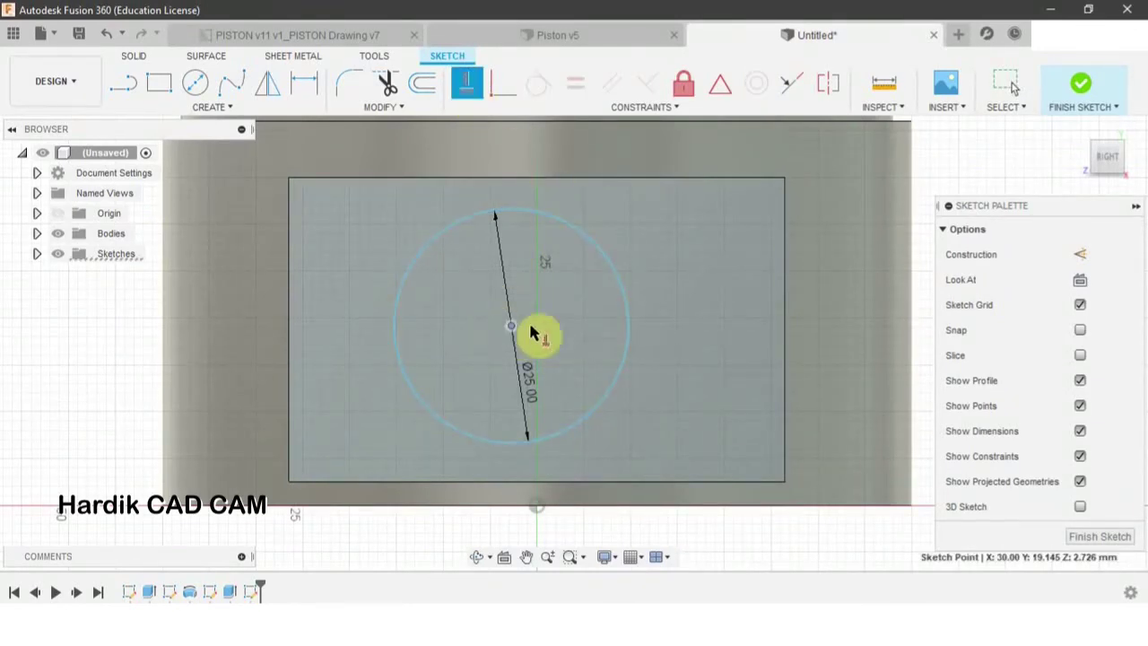
left_click(542, 508)
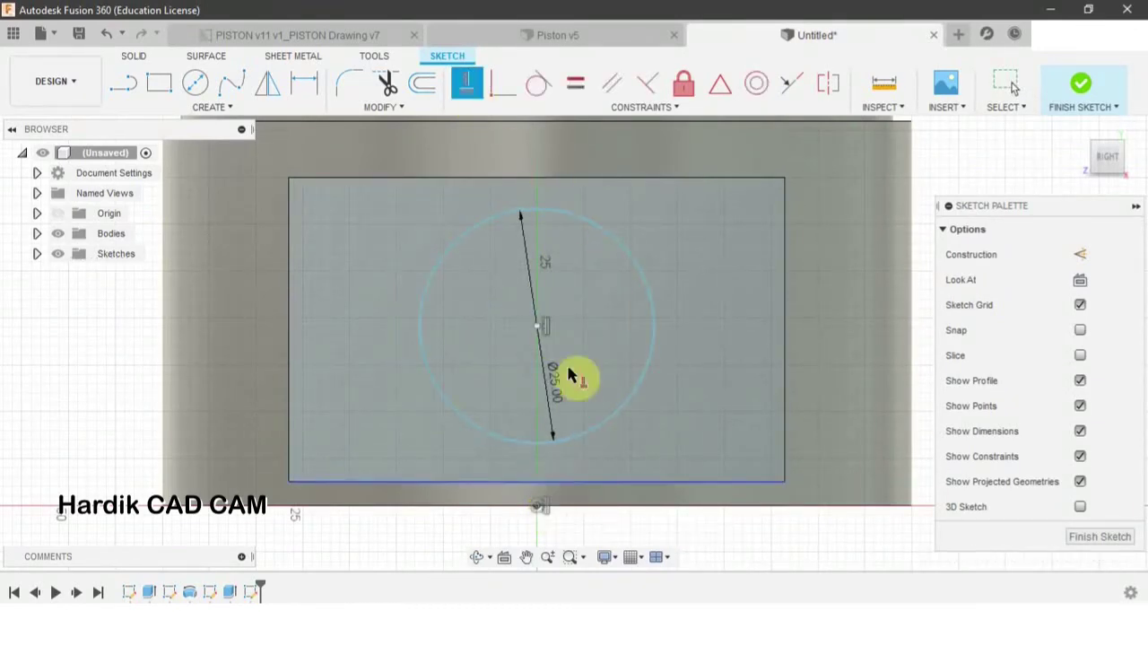
Dimension the circle's centre at 32.5/2 mm above the lower edge of the recess face.
key("d")
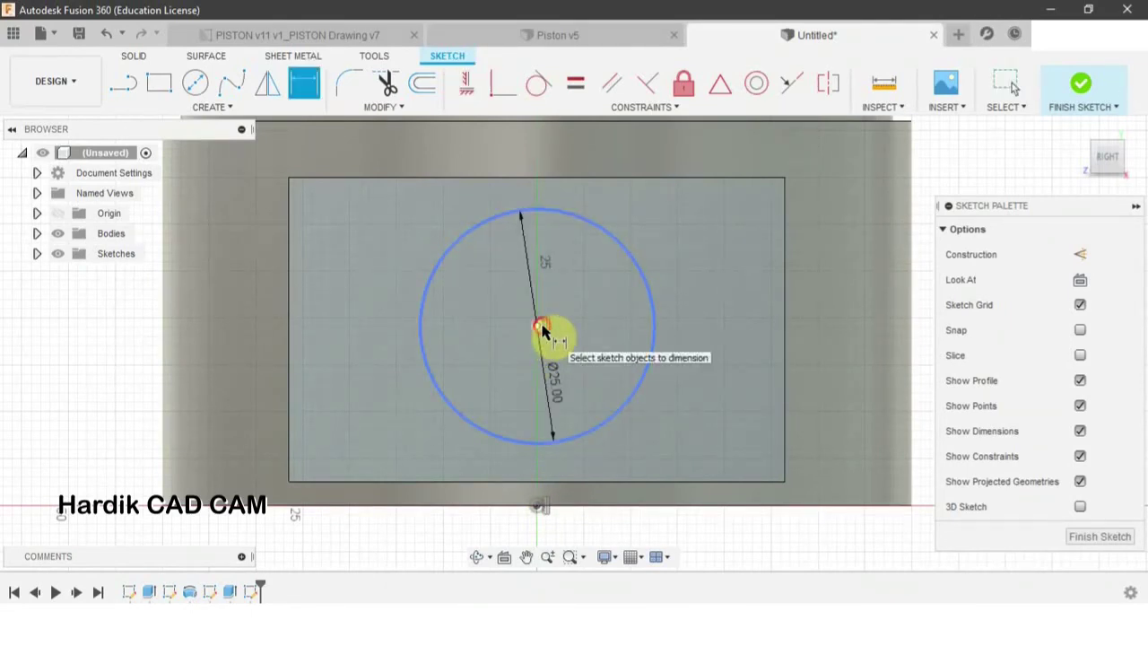
left_click(542, 328)
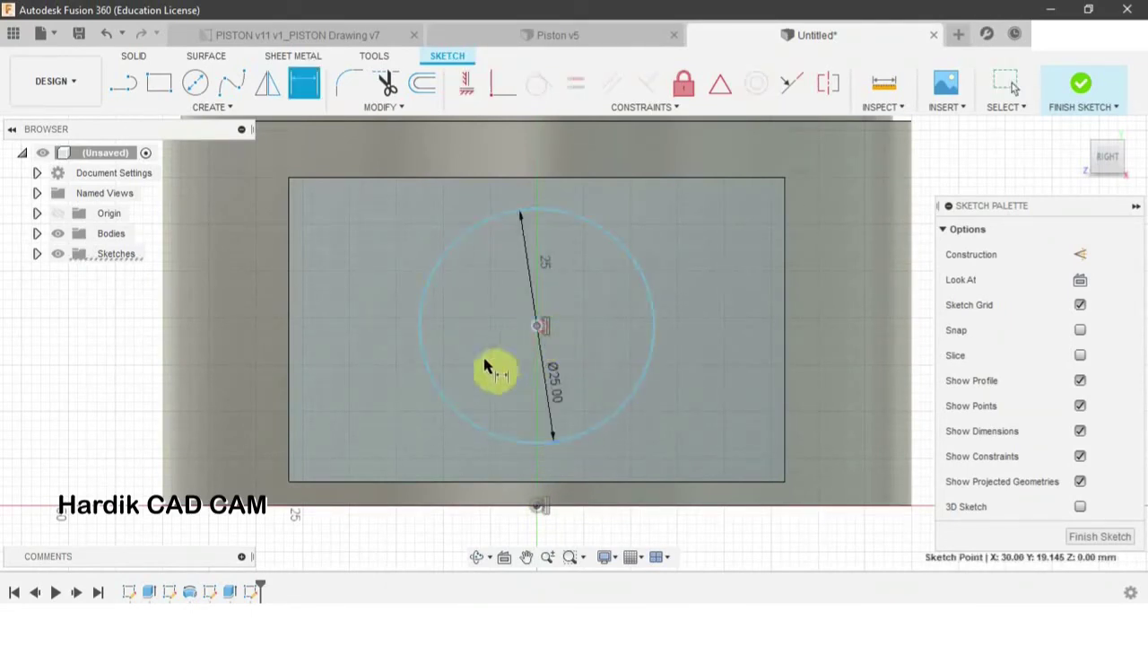
left_click(477, 482)
left_click(361, 406)
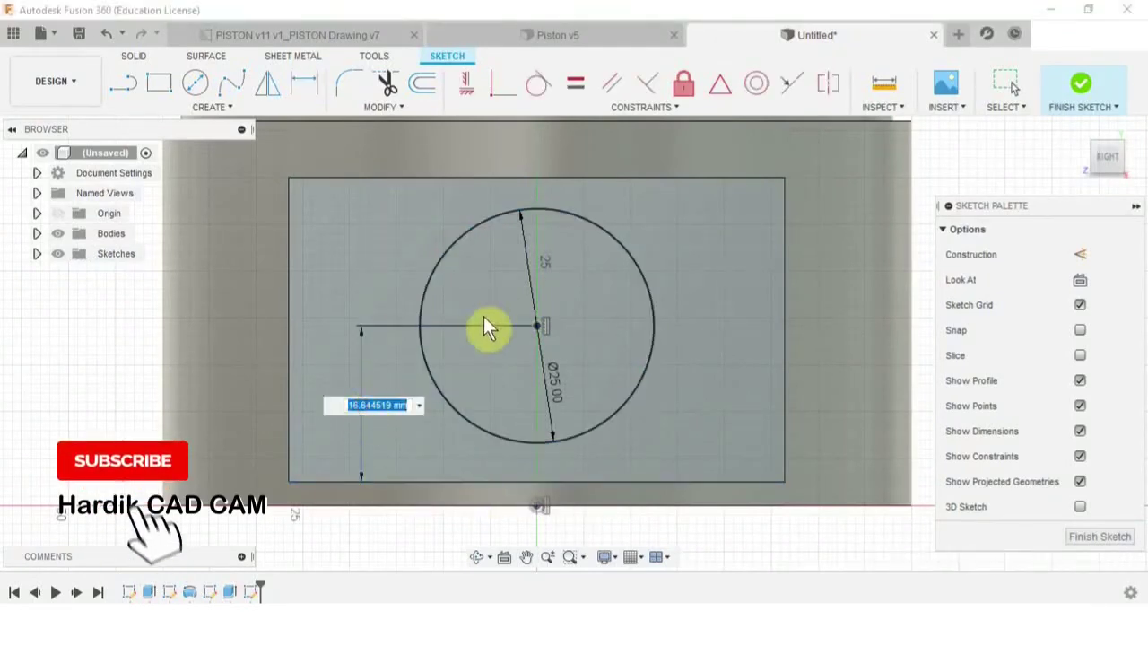
type("32.5/2")
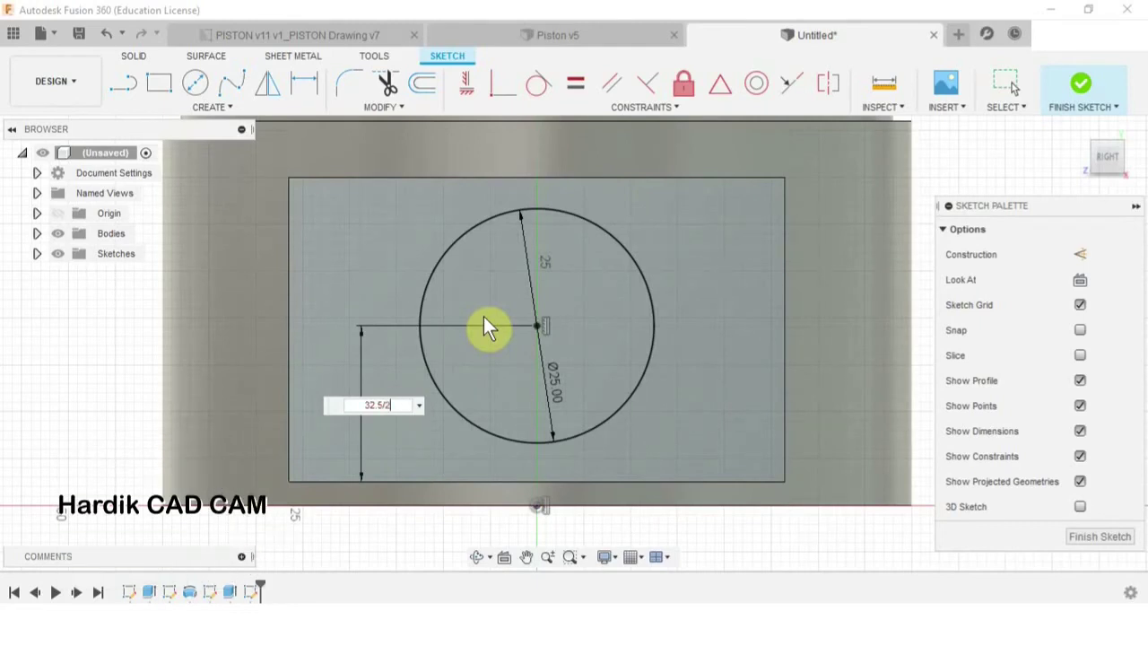
key("Return")
key("Escape")
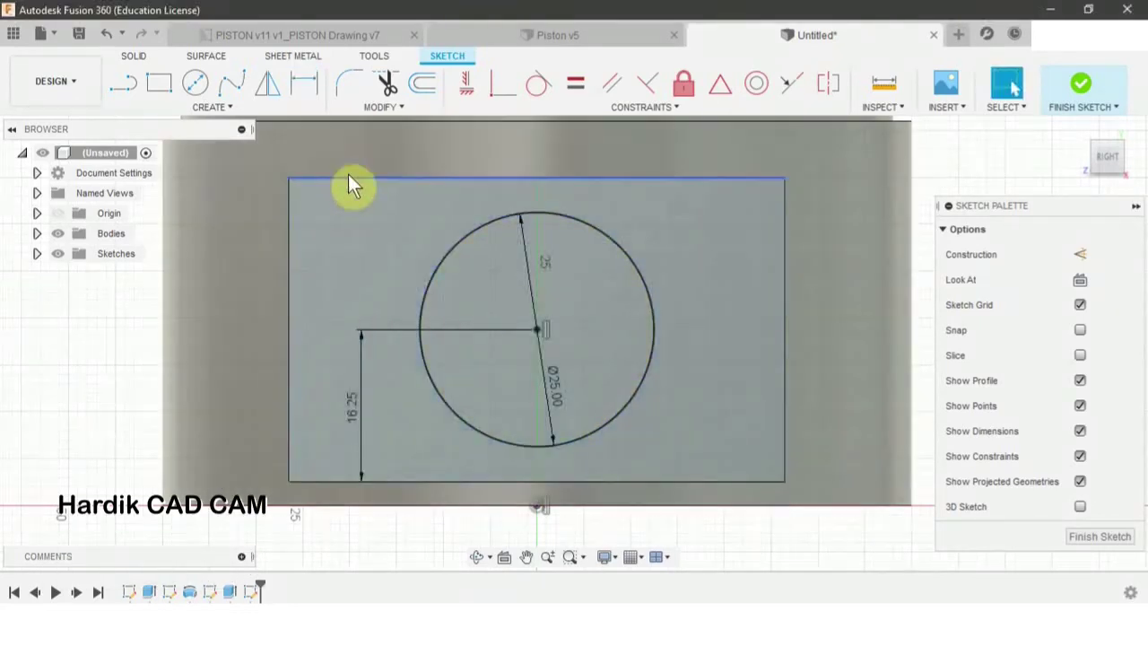
left_click(348, 177)
left_click(361, 485)
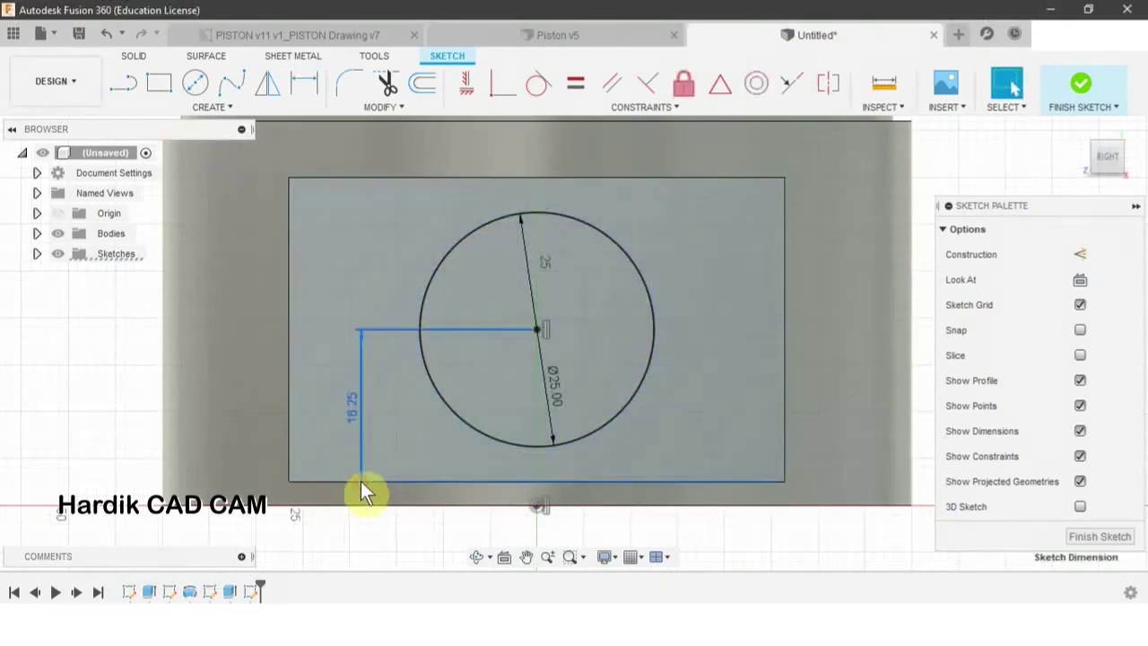
scroll(507, 357, "up", 2)
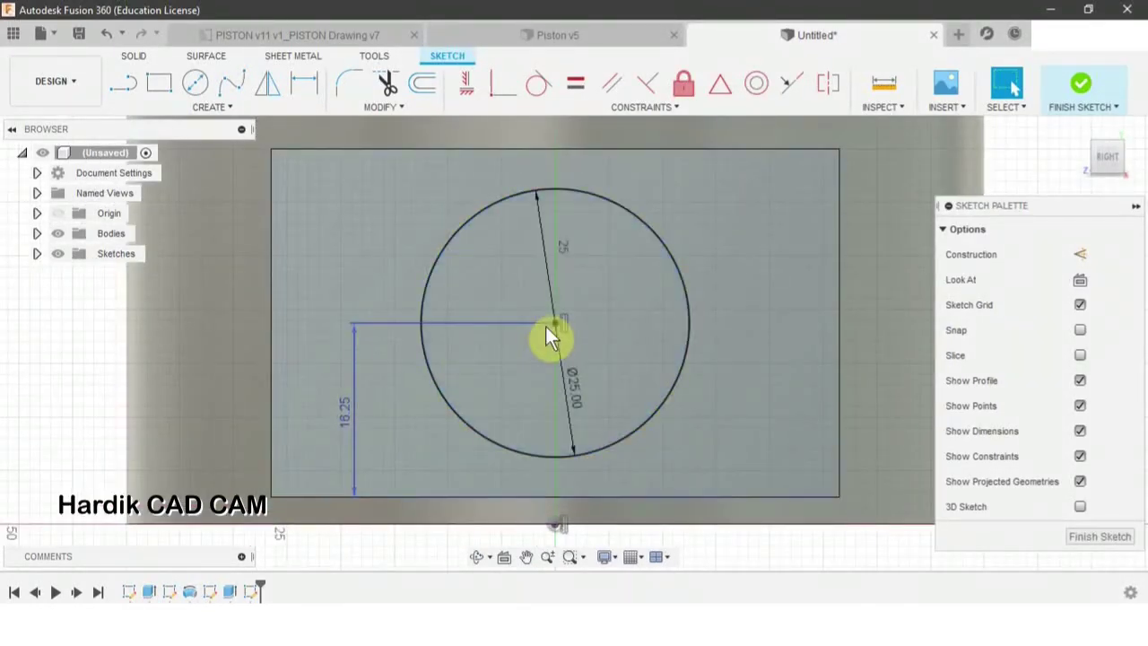
scroll(546, 326, "down", 4)
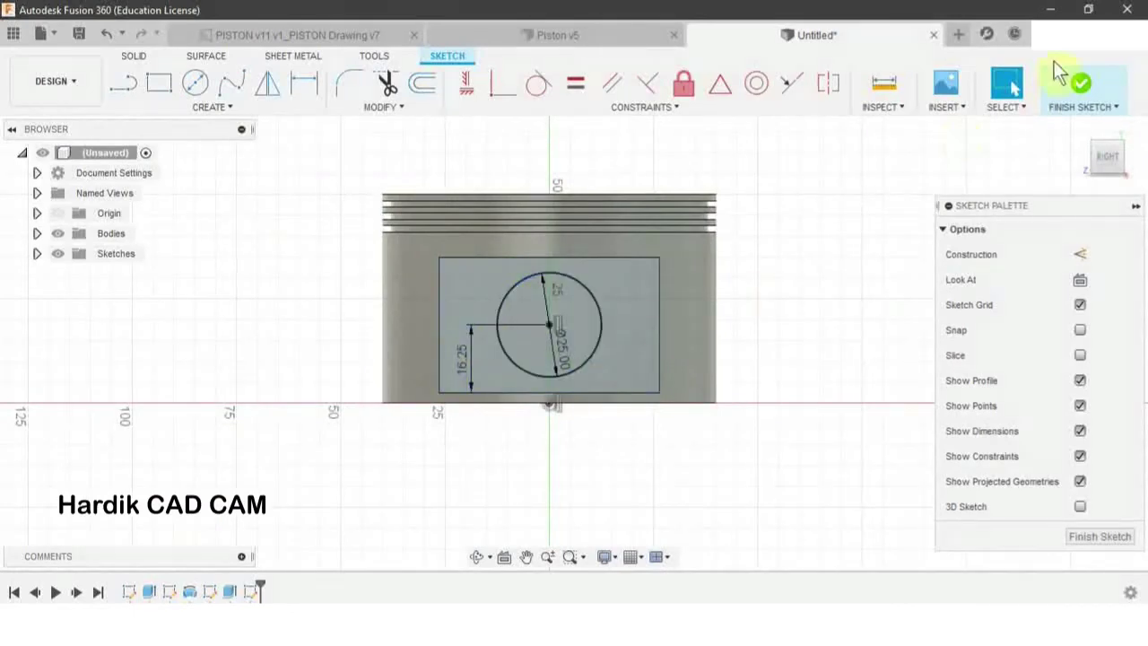
Finish the sketch and extrude the circle -100 mm as a cut to form the pin hole through the piston.
left_click(1084, 83)
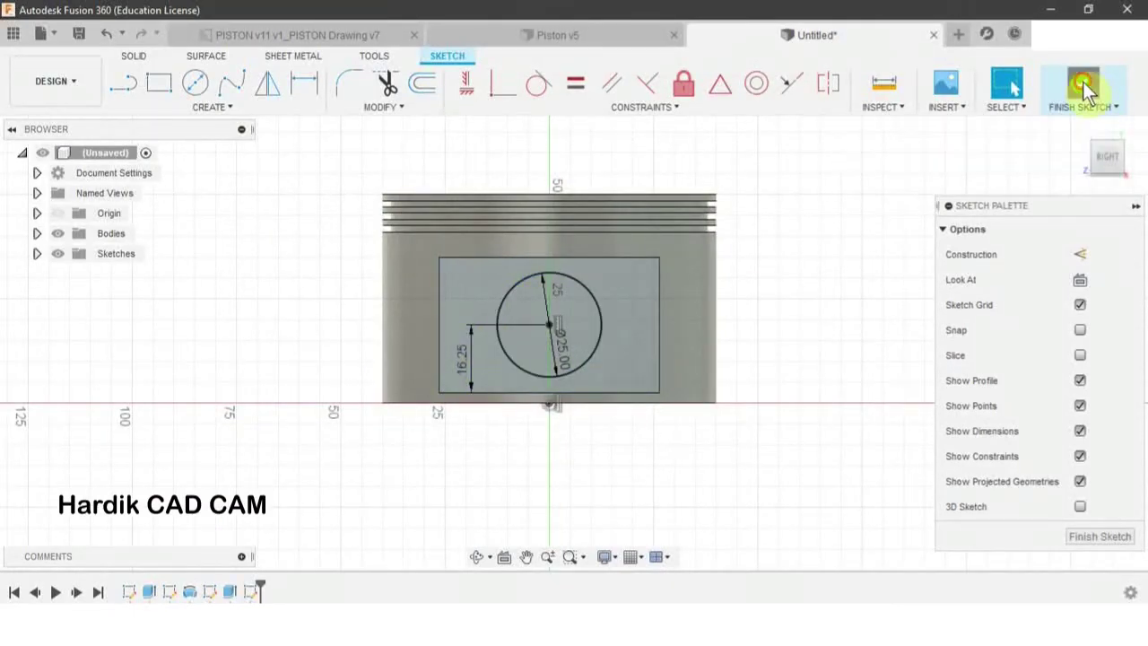
mouse_move(598, 315)
middle_mouse_down("shift")
mouse_move(665, 370)
mouse_move(740, 298)
middle_mouse_up("shift")
scroll(655, 352, "up", 3)
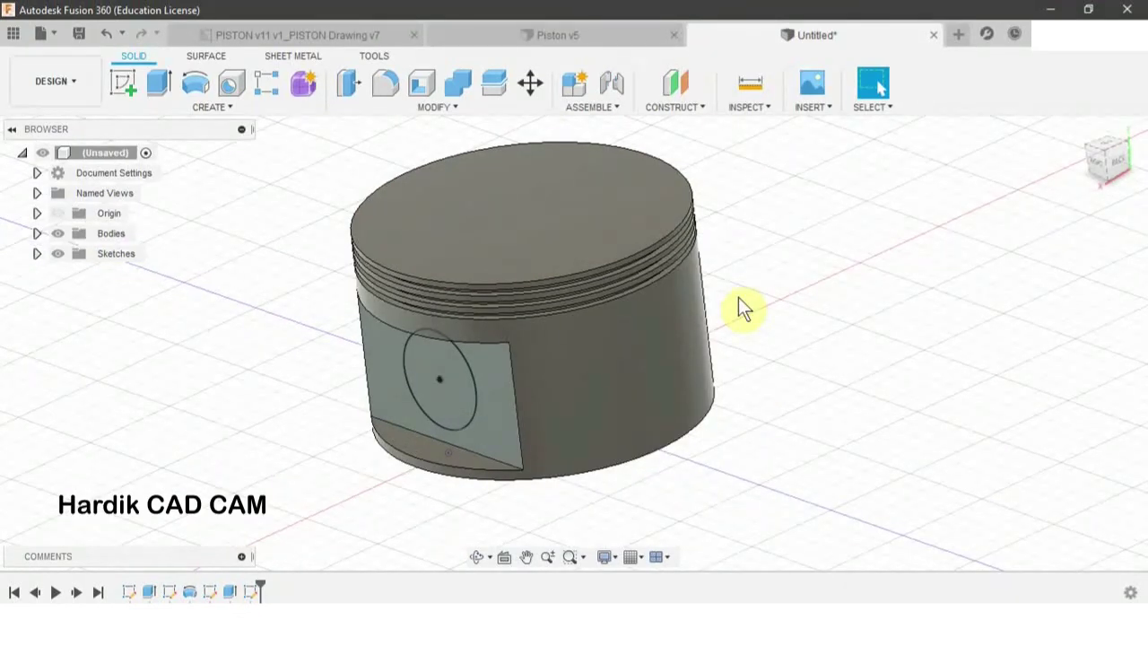
key("e")
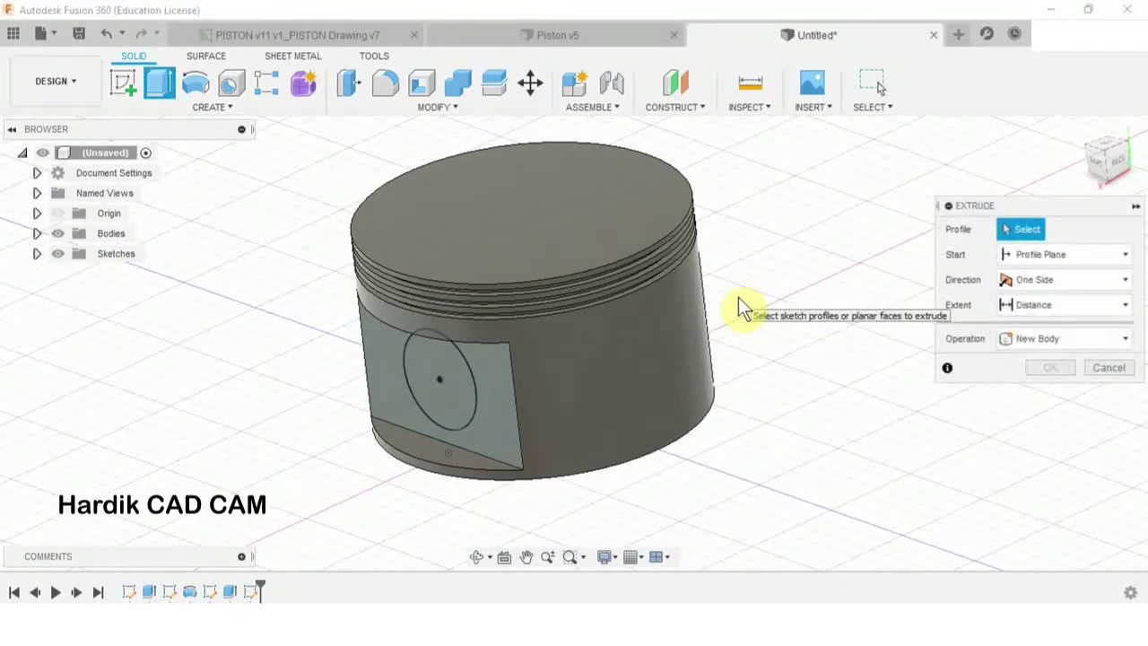
left_click(441, 365)
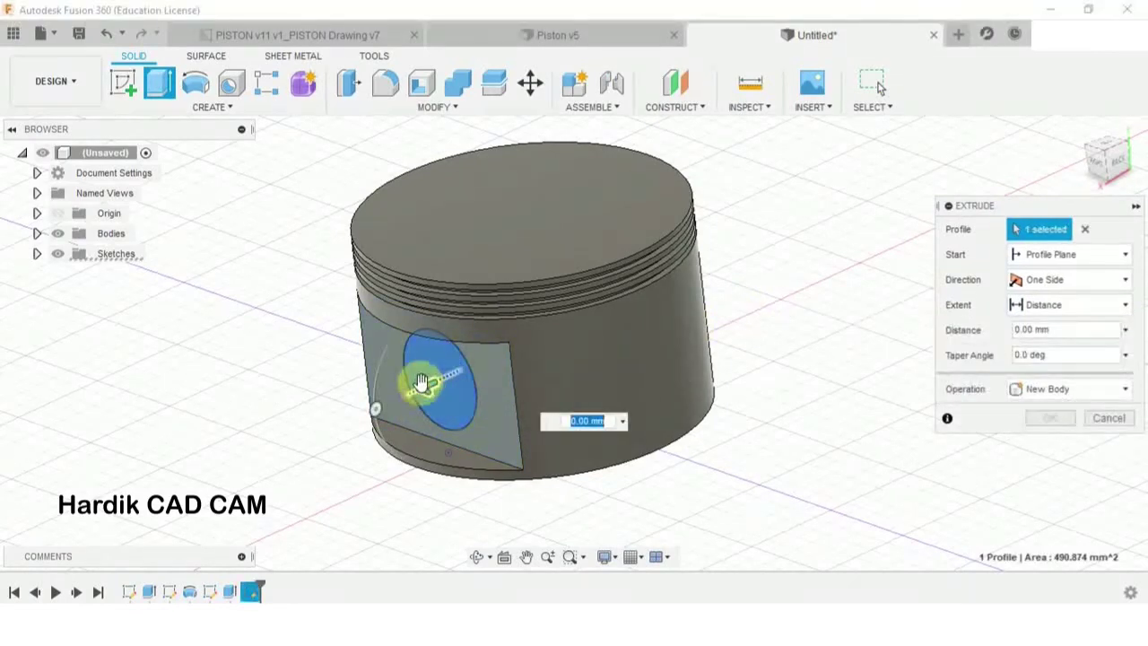
left_click_drag(415, 389, 761, 259)
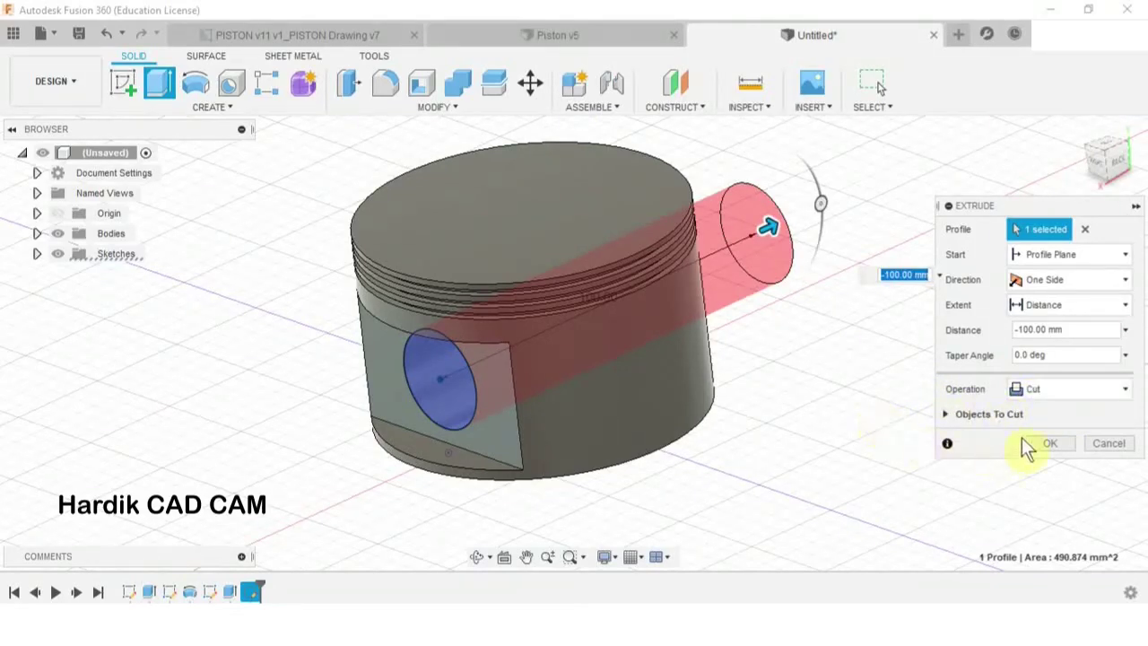
left_click(1057, 449)
middle_click_drag(830, 404, 628, 296, "shift")
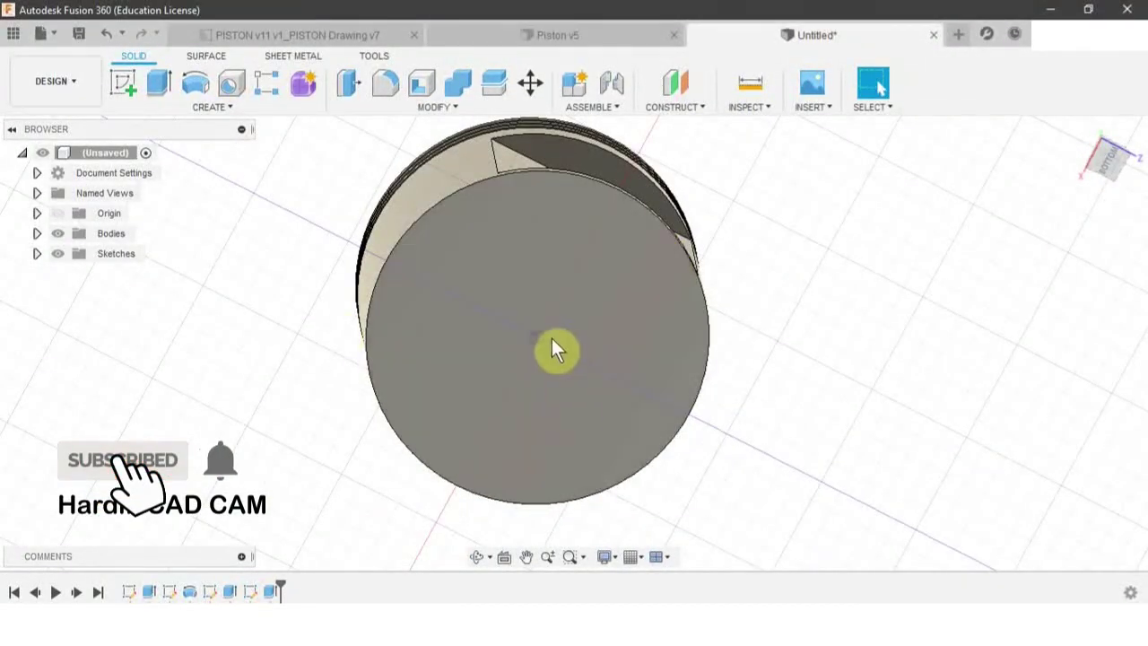
Check the inner cavity's dimensions in the drawing and sketch a 42 mm diameter circle centred on the origin on the piston's bottom face.
left_click(285, 35)
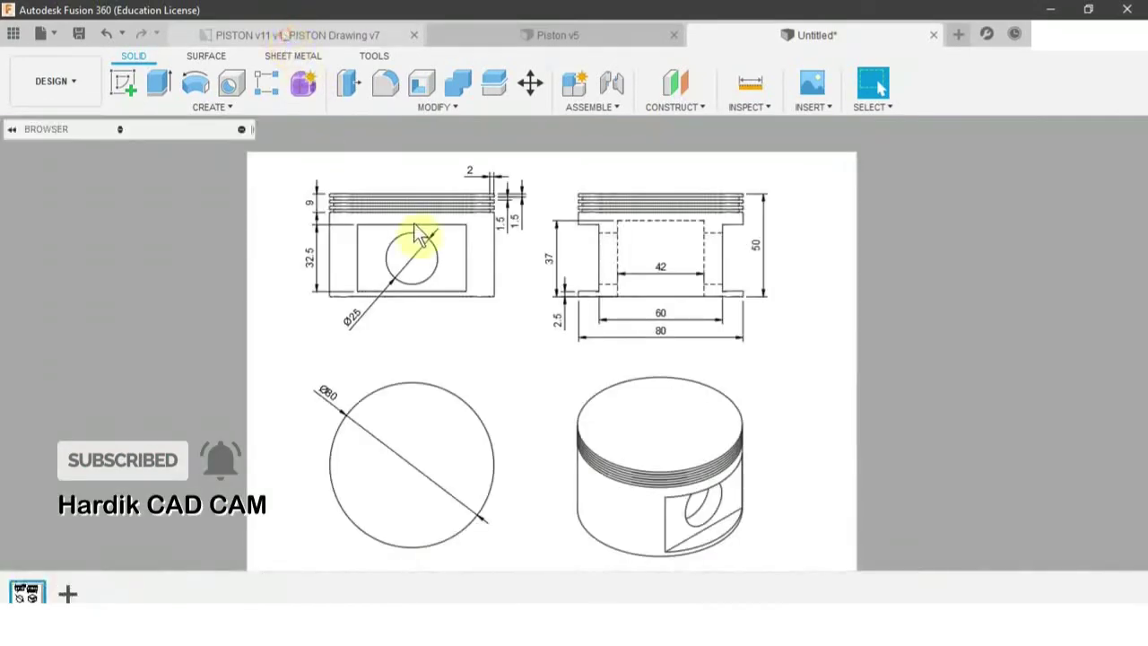
scroll(628, 285, "up", 5)
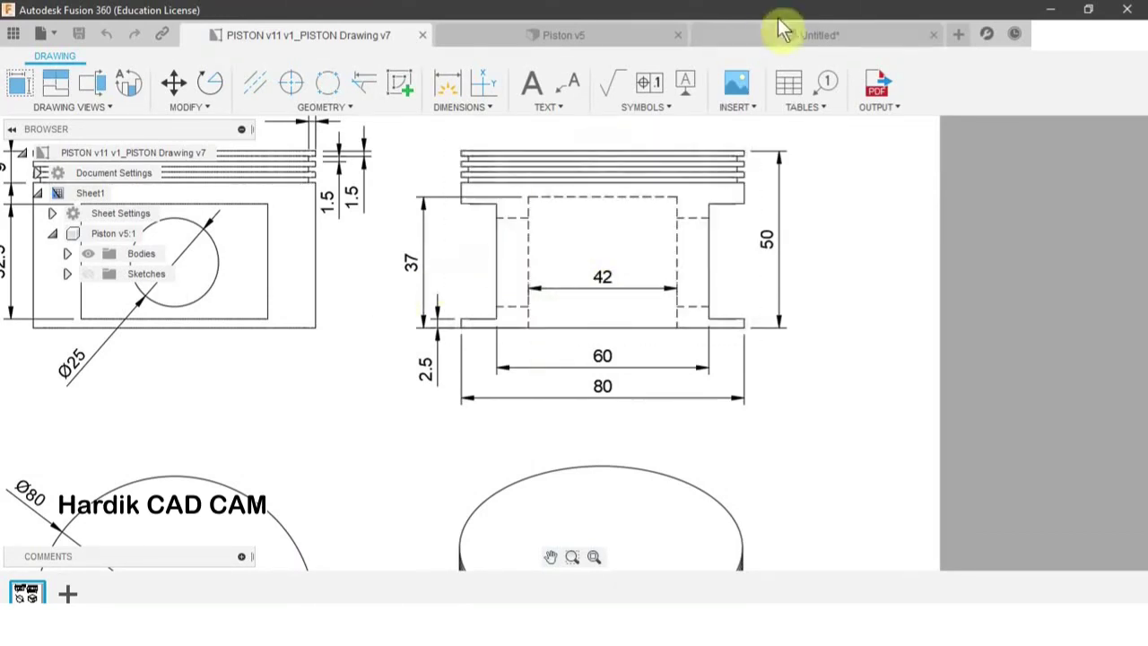
left_click(809, 35)
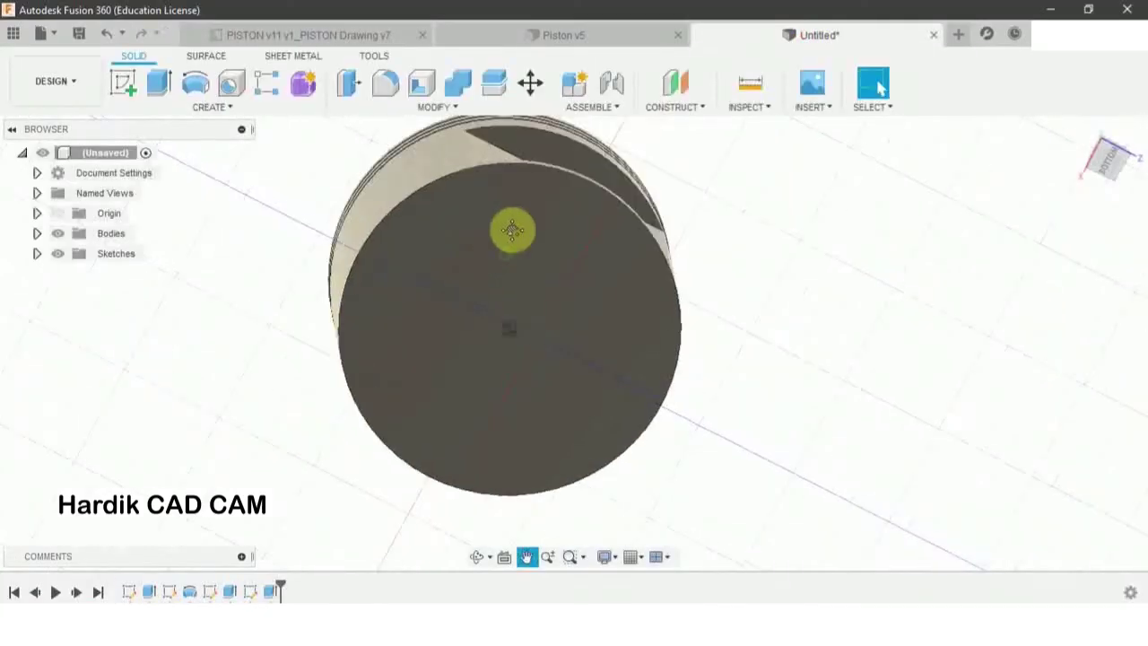
middle_click_drag(512, 230, 525, 303, "shift")
left_click(123, 83)
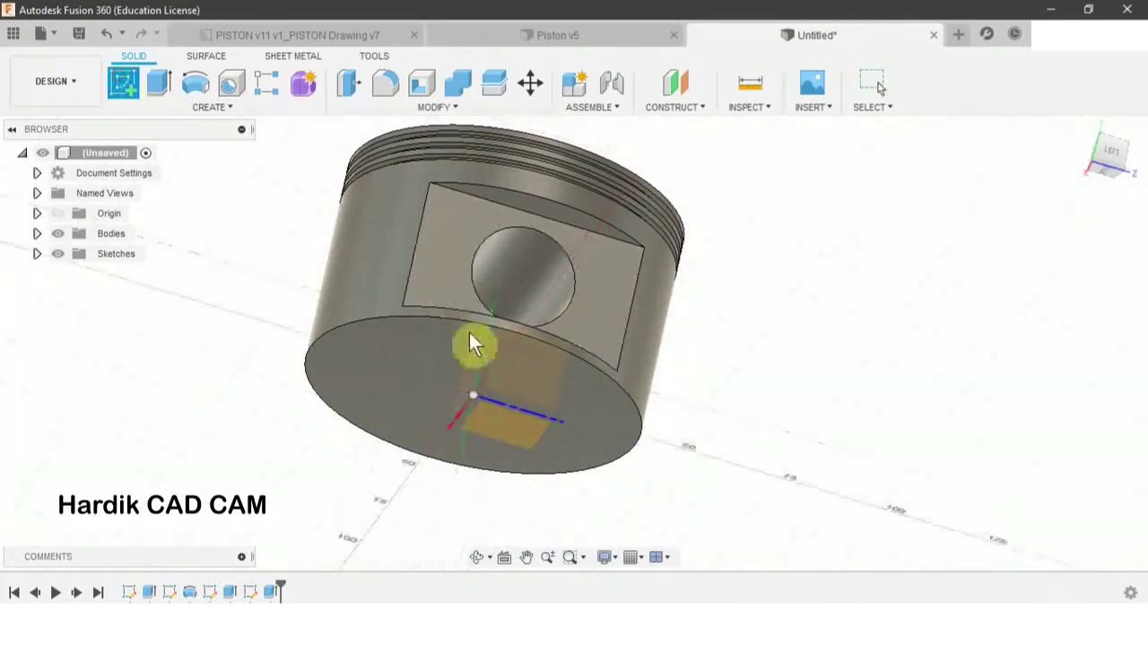
left_click(455, 356)
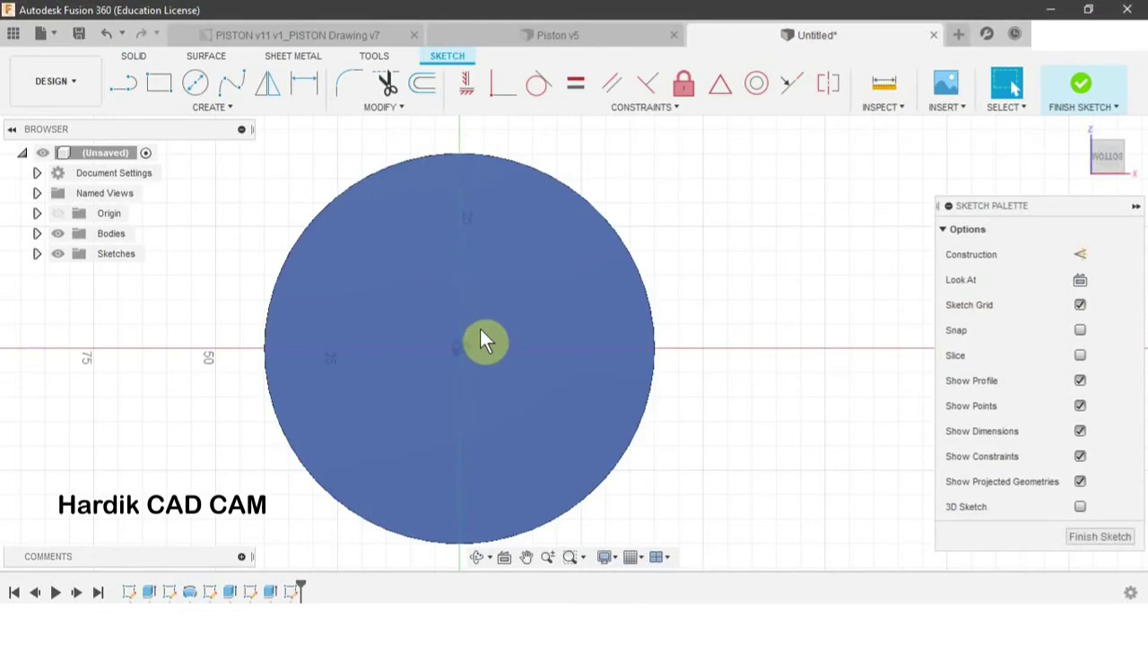
key("c")
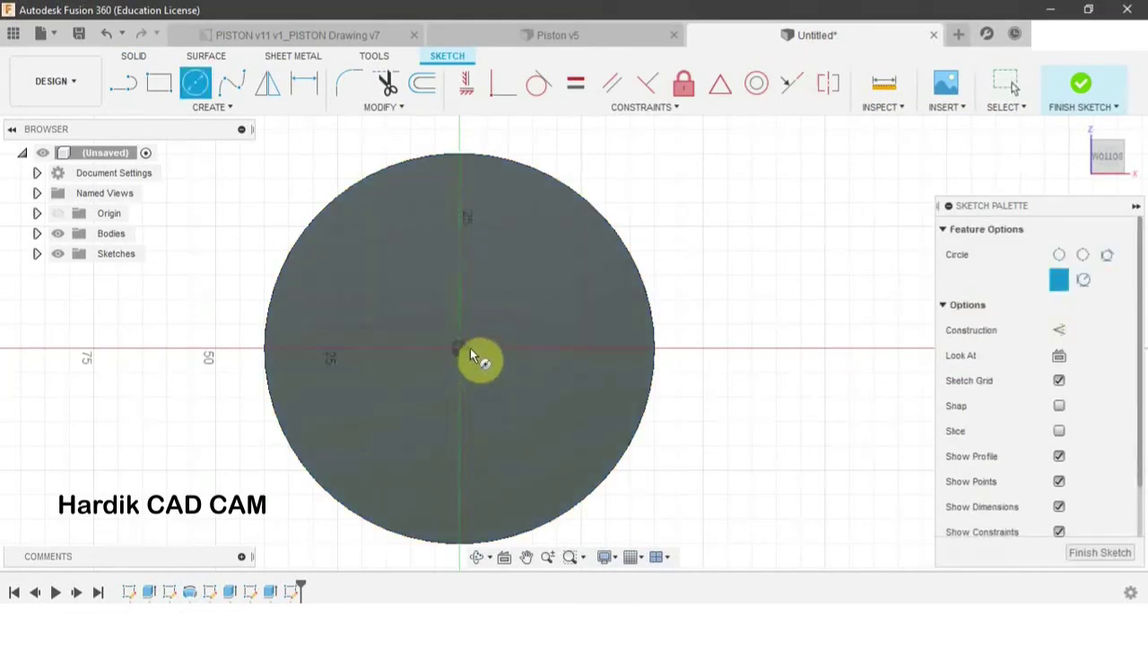
left_click(458, 350)
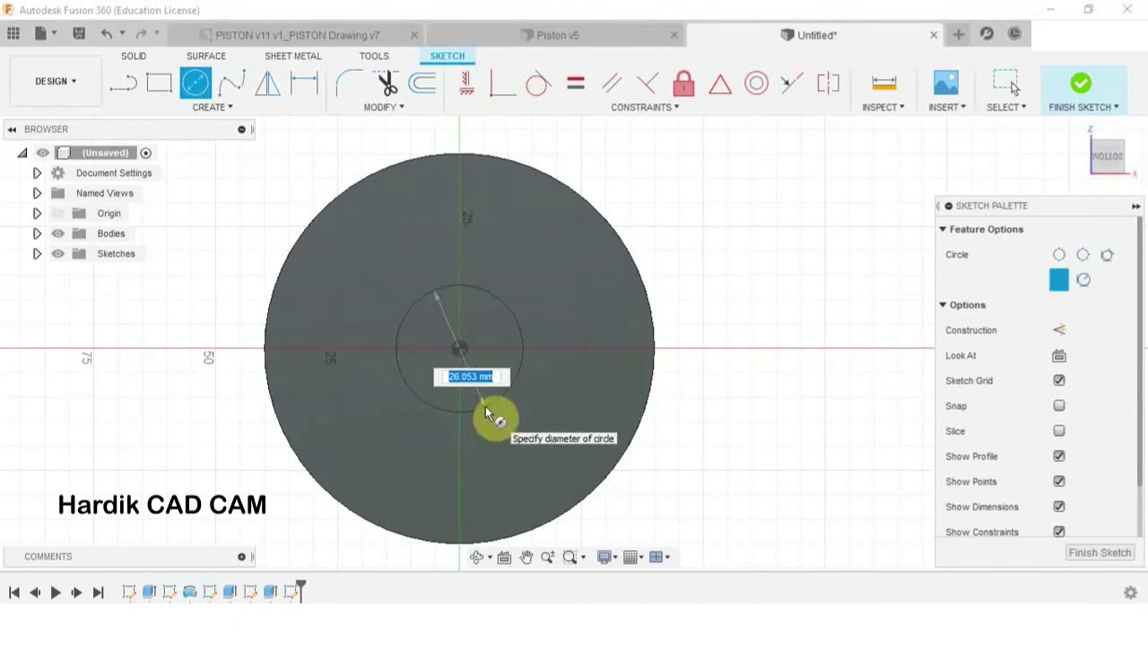
key("Tab")
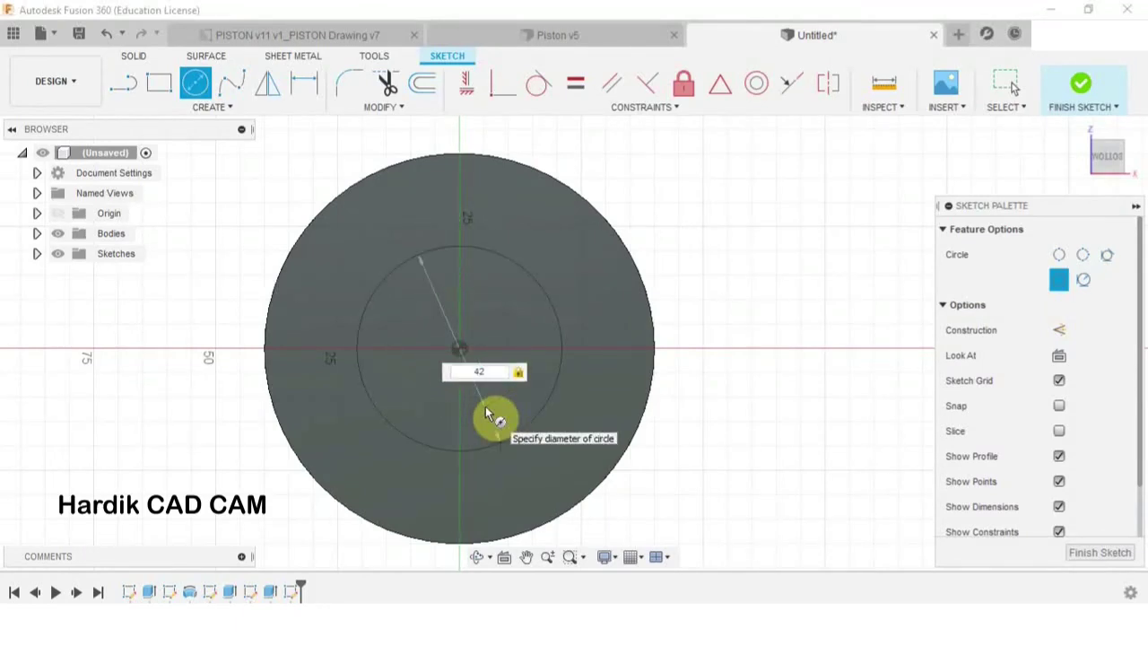
left_click(486, 413)
key("Escape")
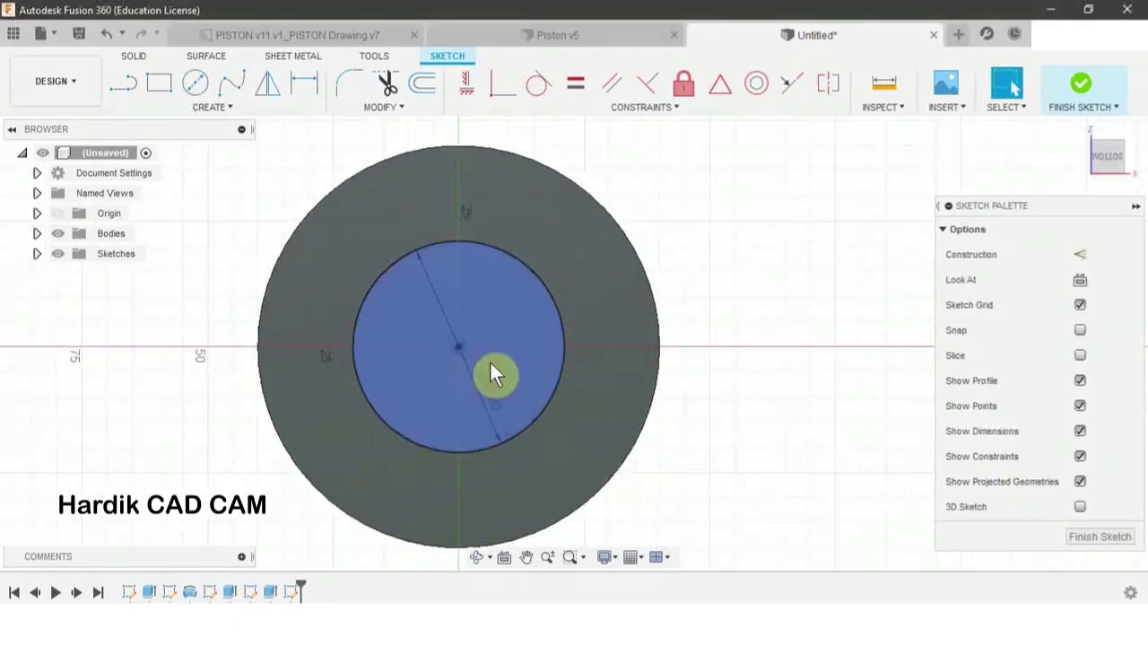
left_click(1082, 93)
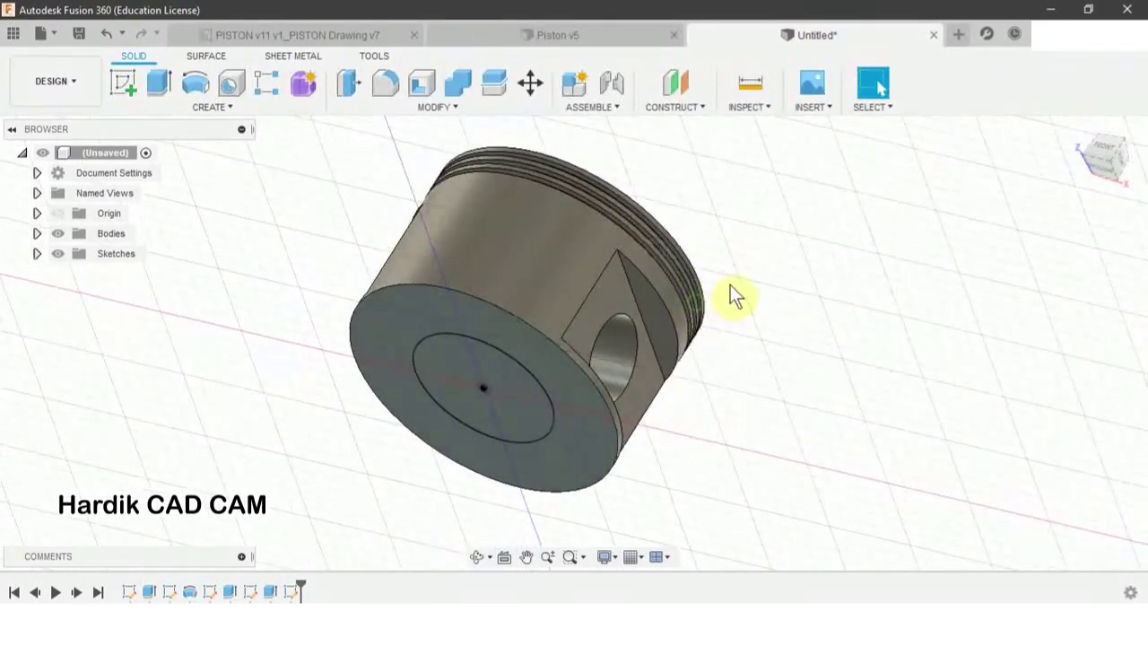
key("e")
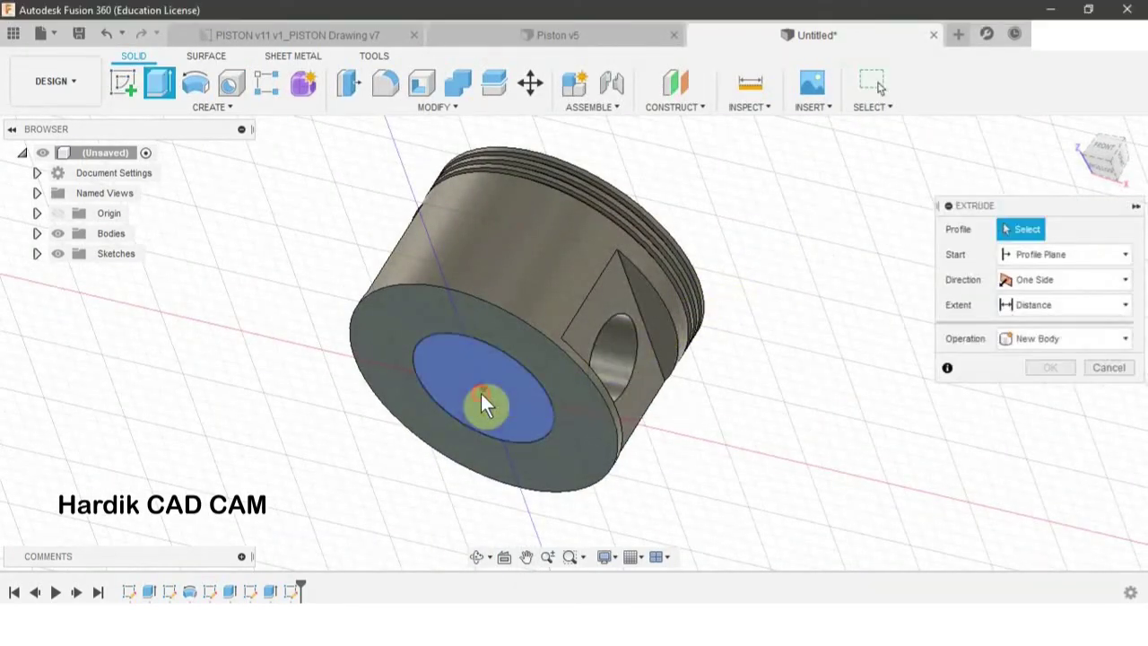
left_click(481, 397)
left_click_drag(475, 399, 518, 330)
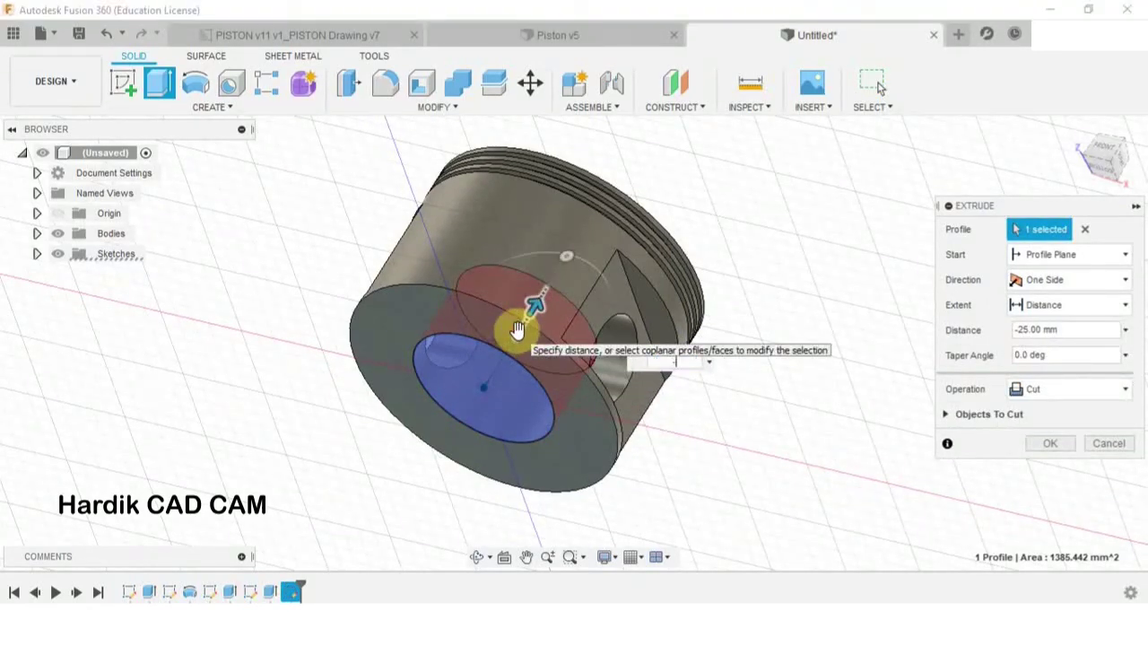
key("Return")
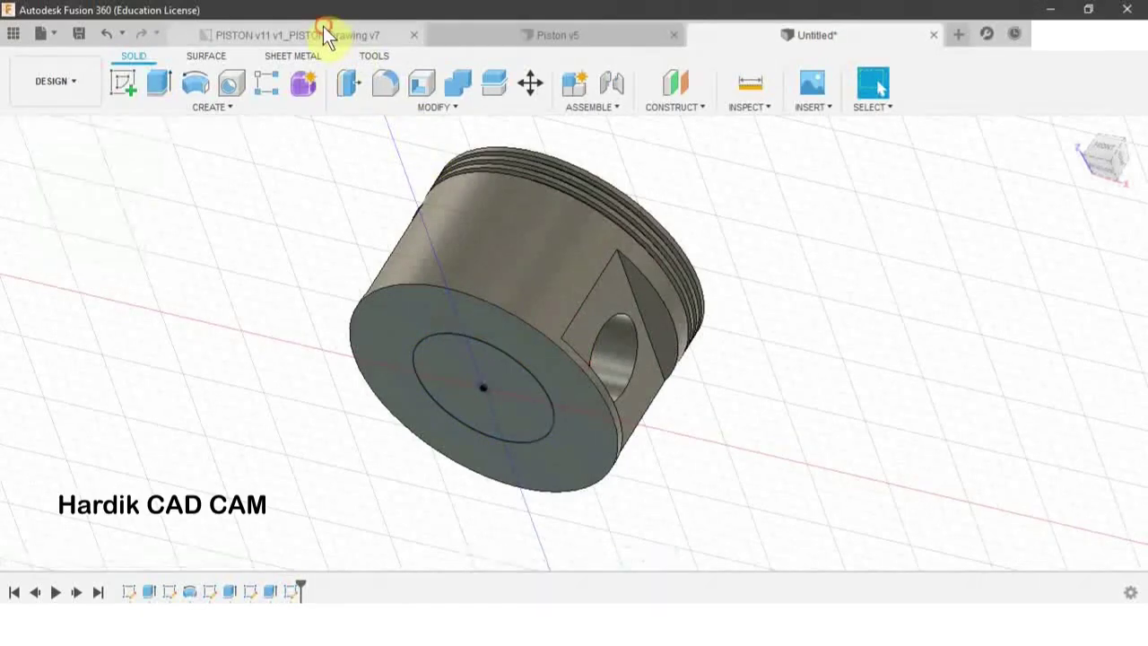
Check the inner cavity's depth in the drawing and extrude the 42 mm circle as a 37 mm deep cut into the piston's bottom.
left_click(324, 35)
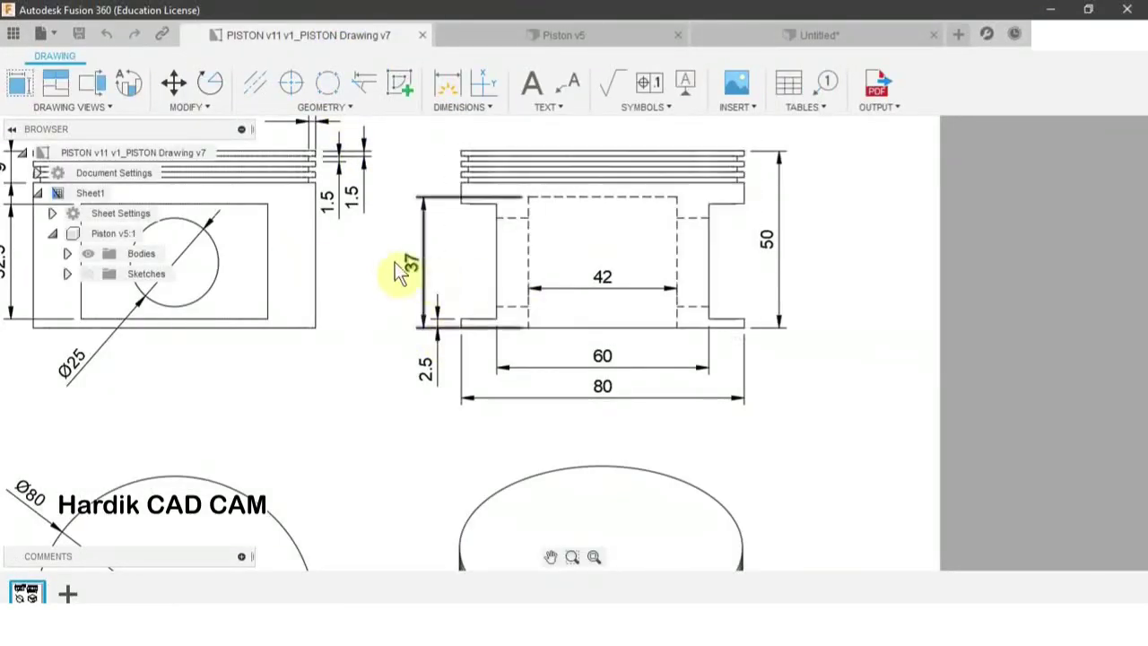
left_click(826, 37)
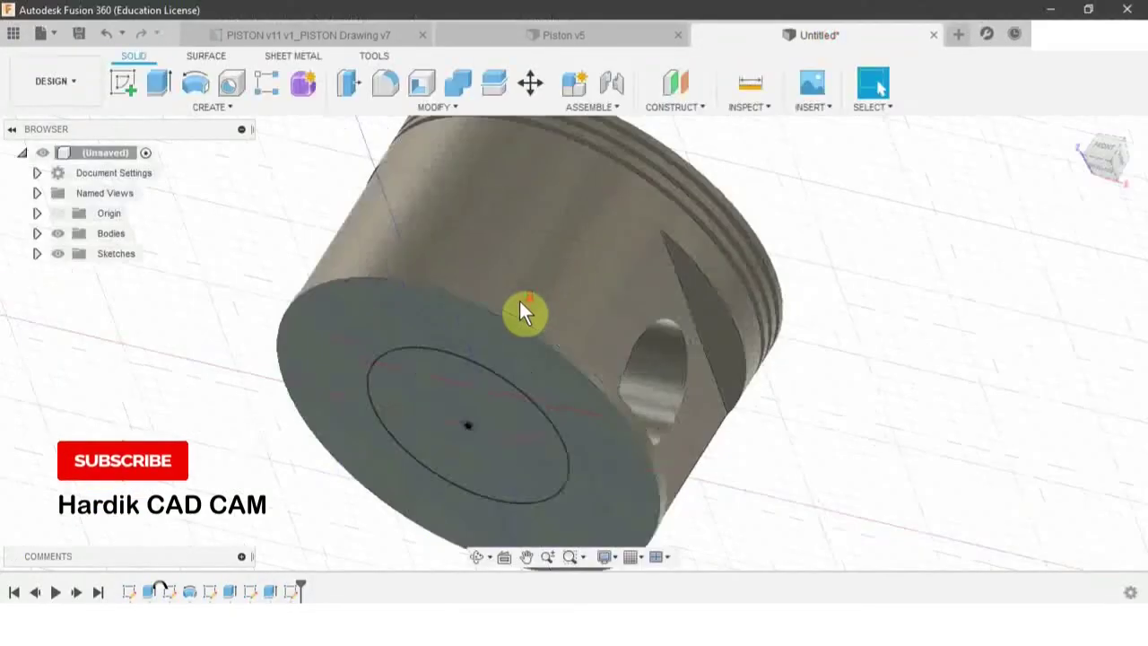
left_click(499, 346)
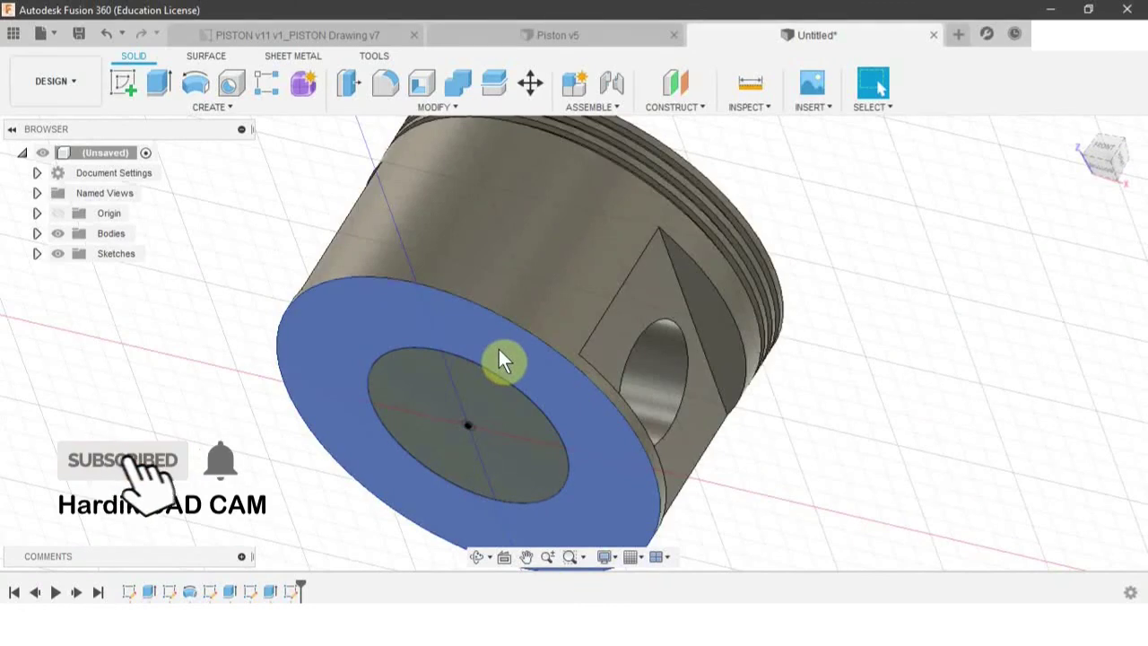
key("e")
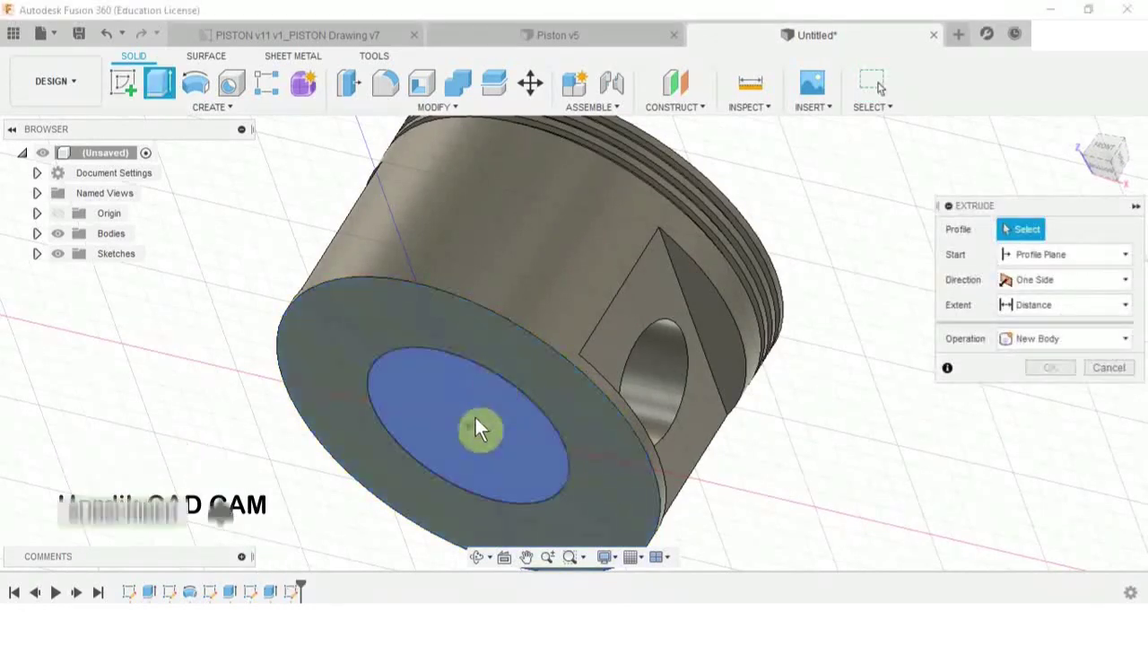
left_click(476, 422)
left_click_drag(458, 439, 502, 355)
type("-27")
key("Return")
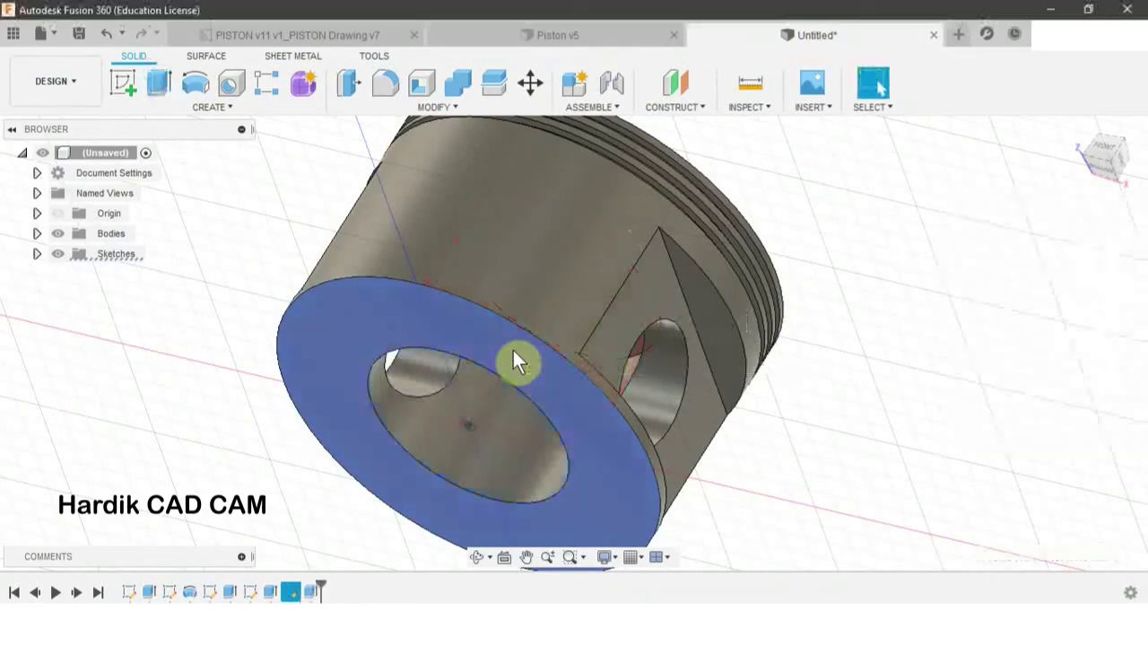
middle_click_drag(518, 349, 691, 372, "shift")
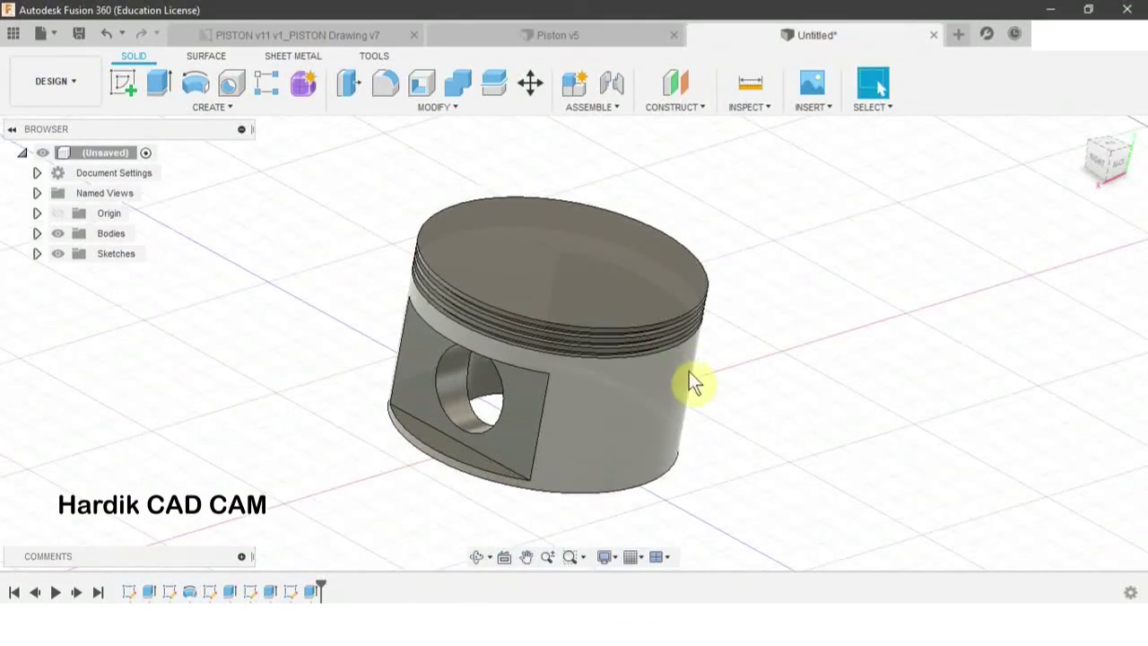